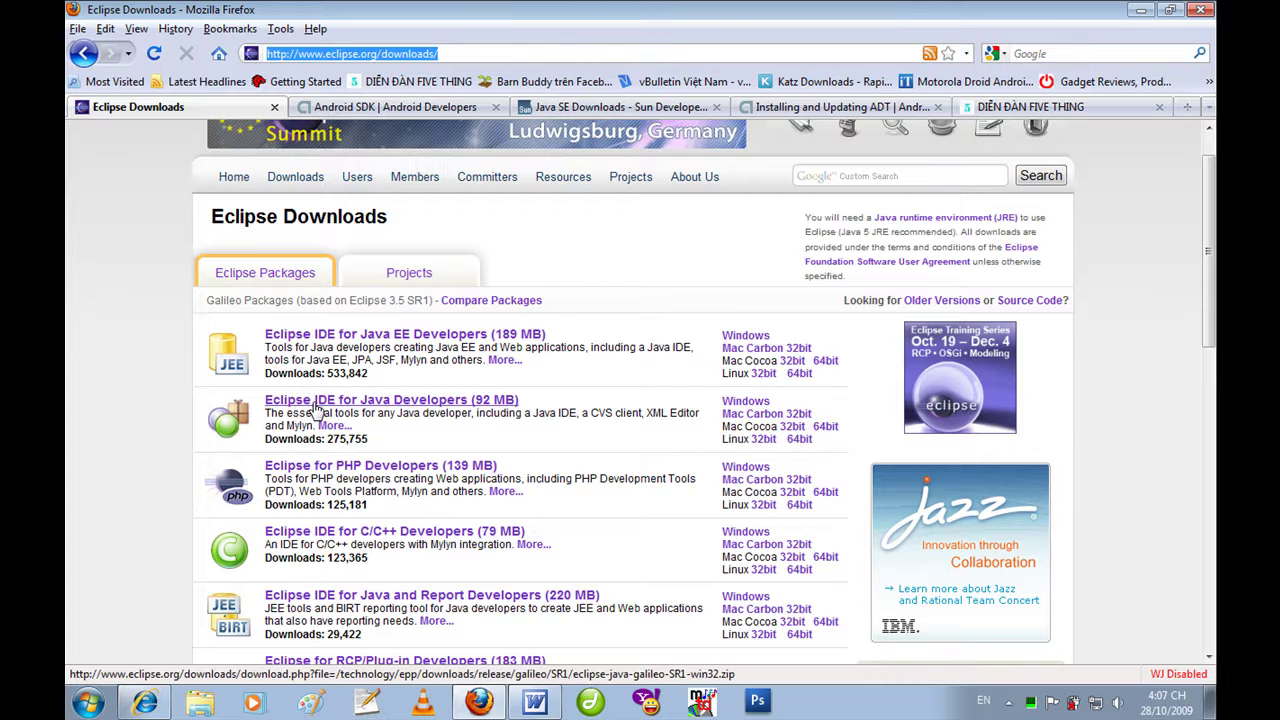
Open the Windows download page of Eclipse IDE for Java Developers (92 MB) and look through its mirror selection.
click(436, 401)
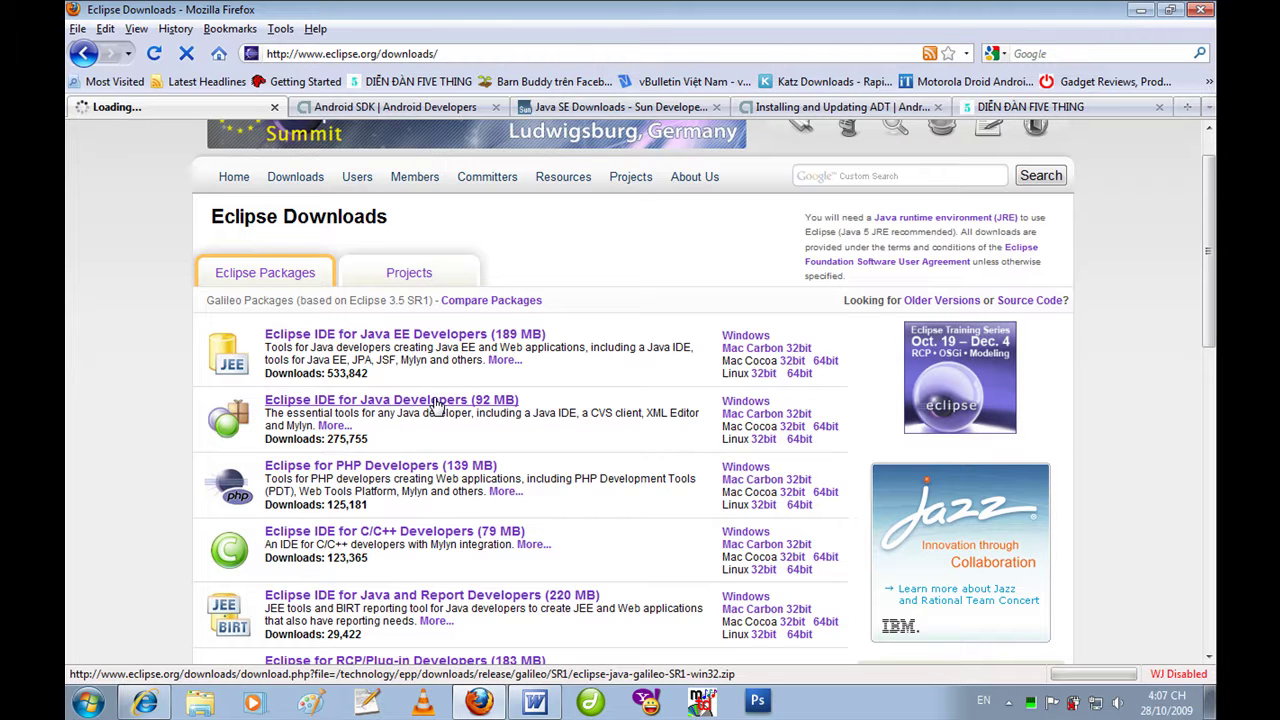
scroll(436, 404, down, 2)
scroll(436, 404, up, 2)
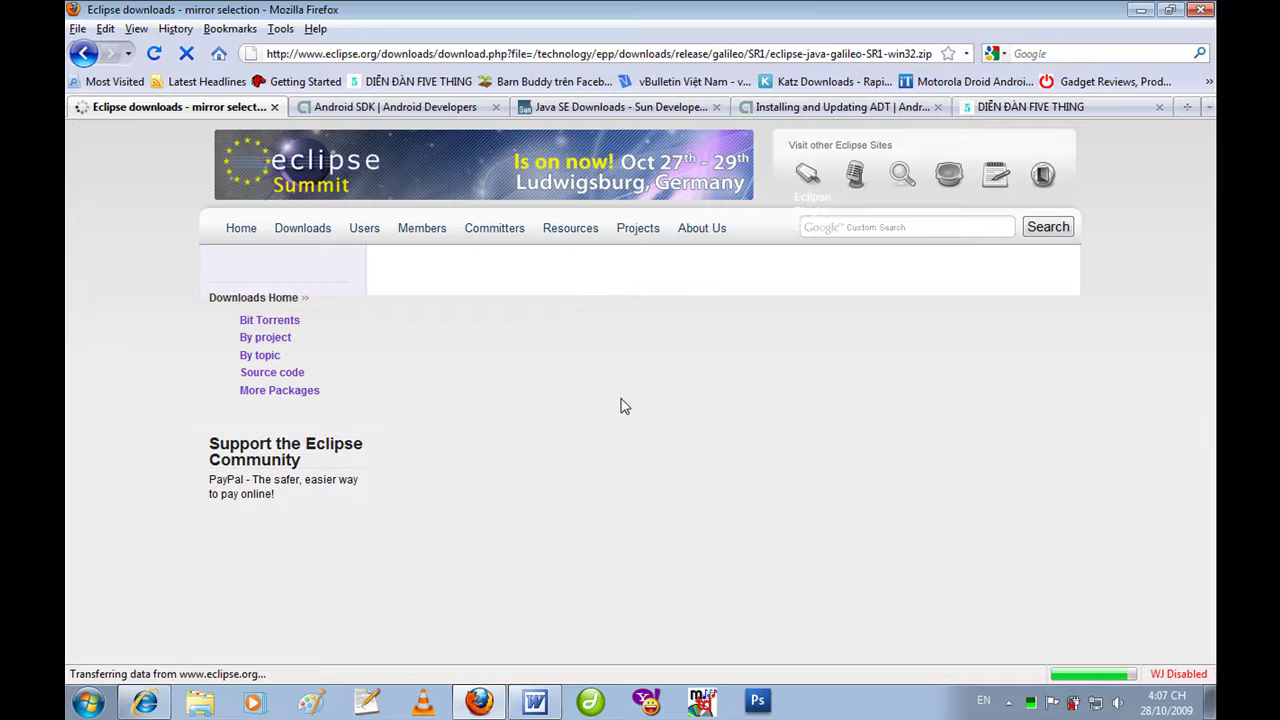
scroll(560, 555, down, 3)
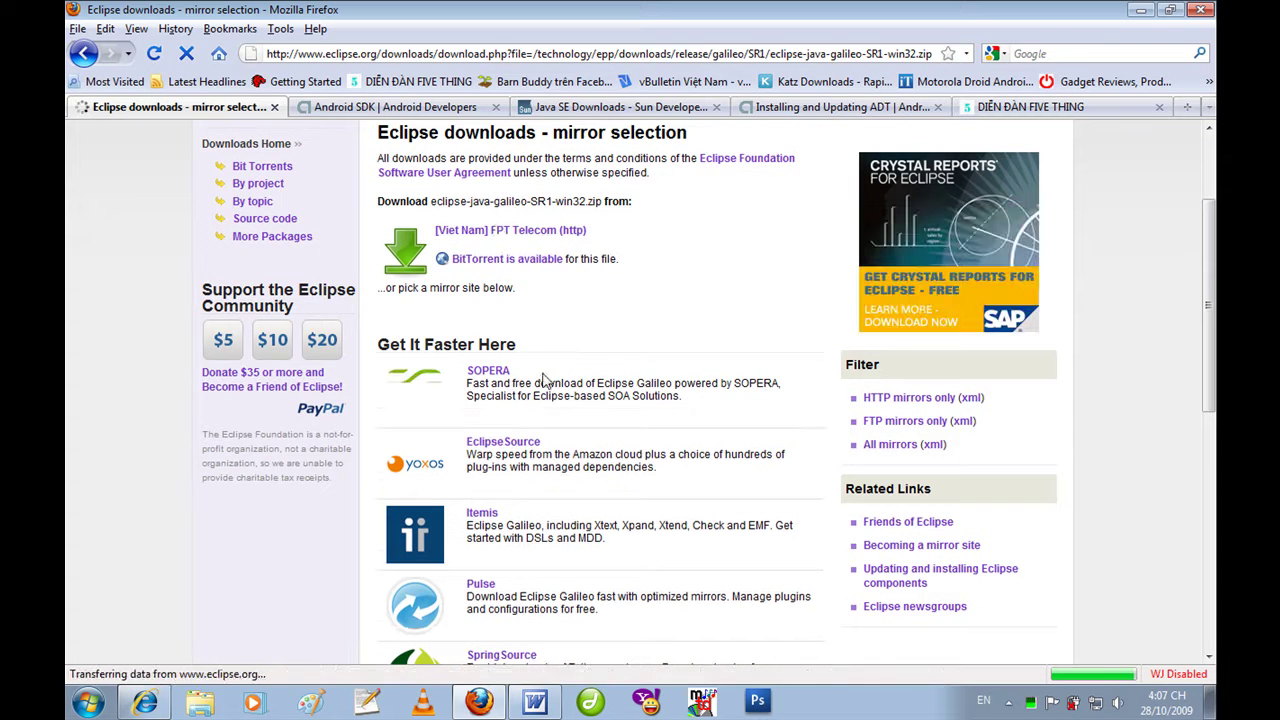
scroll(543, 376, down, 3)
scroll(535, 330, up, 5)
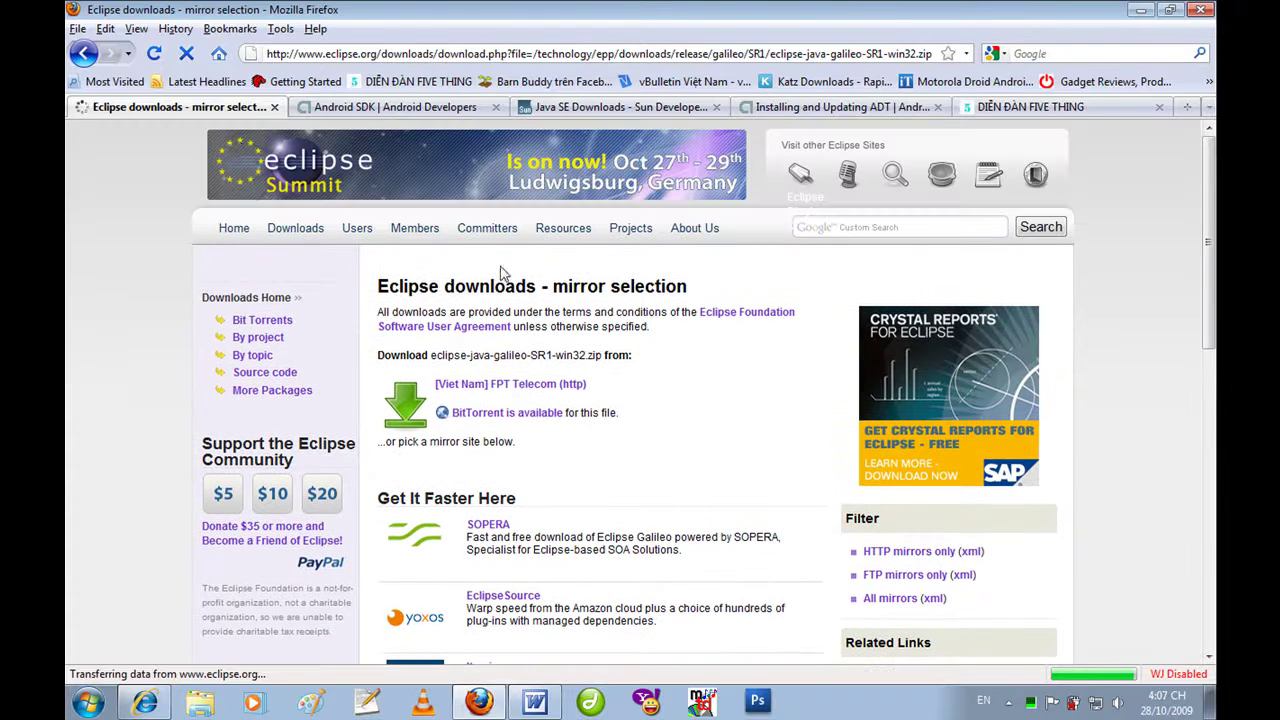
Close the Eclipse and Android SDK pages and review the JDK bundles on the Java SE Downloads page.
click(273, 108)
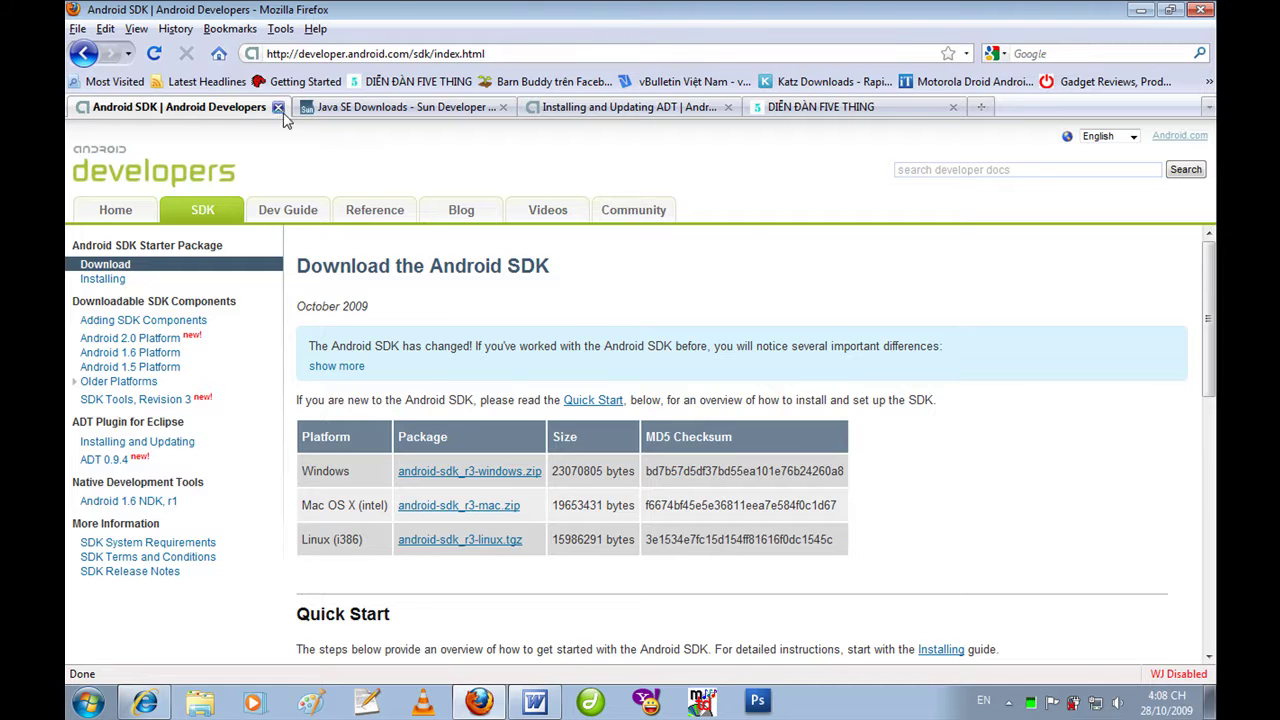
click(278, 107)
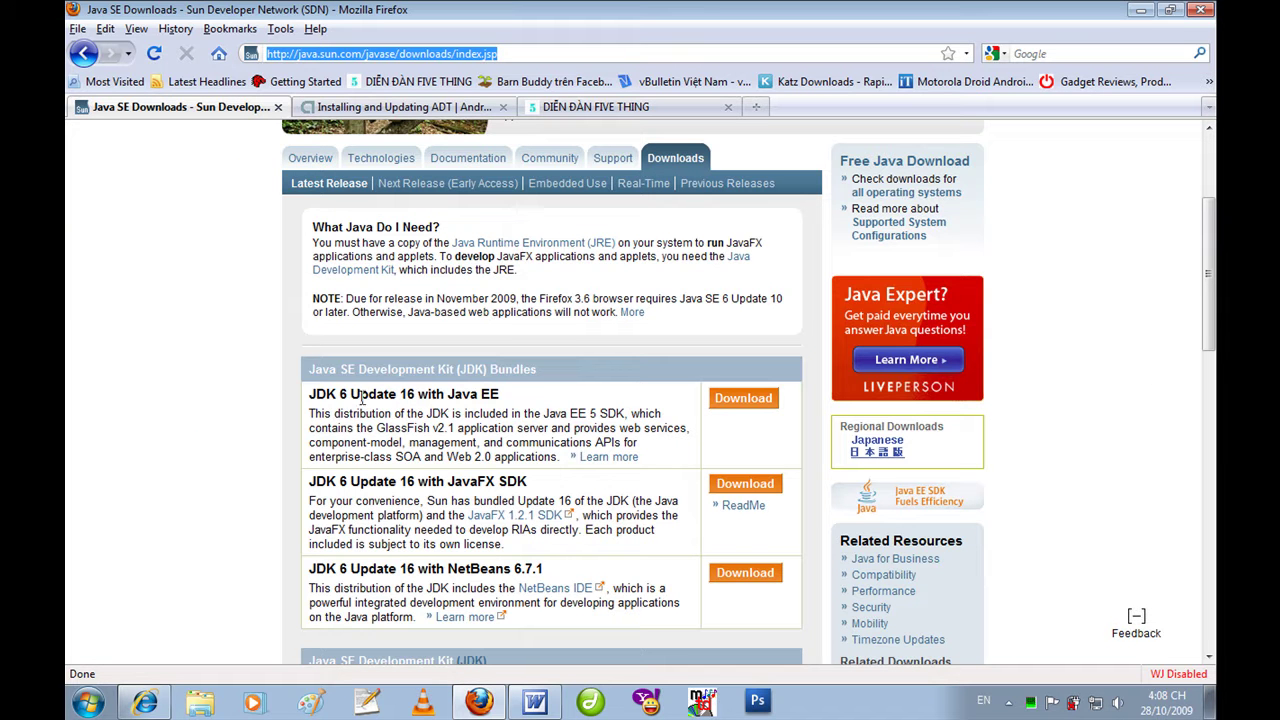
scroll(700, 450, down, 3)
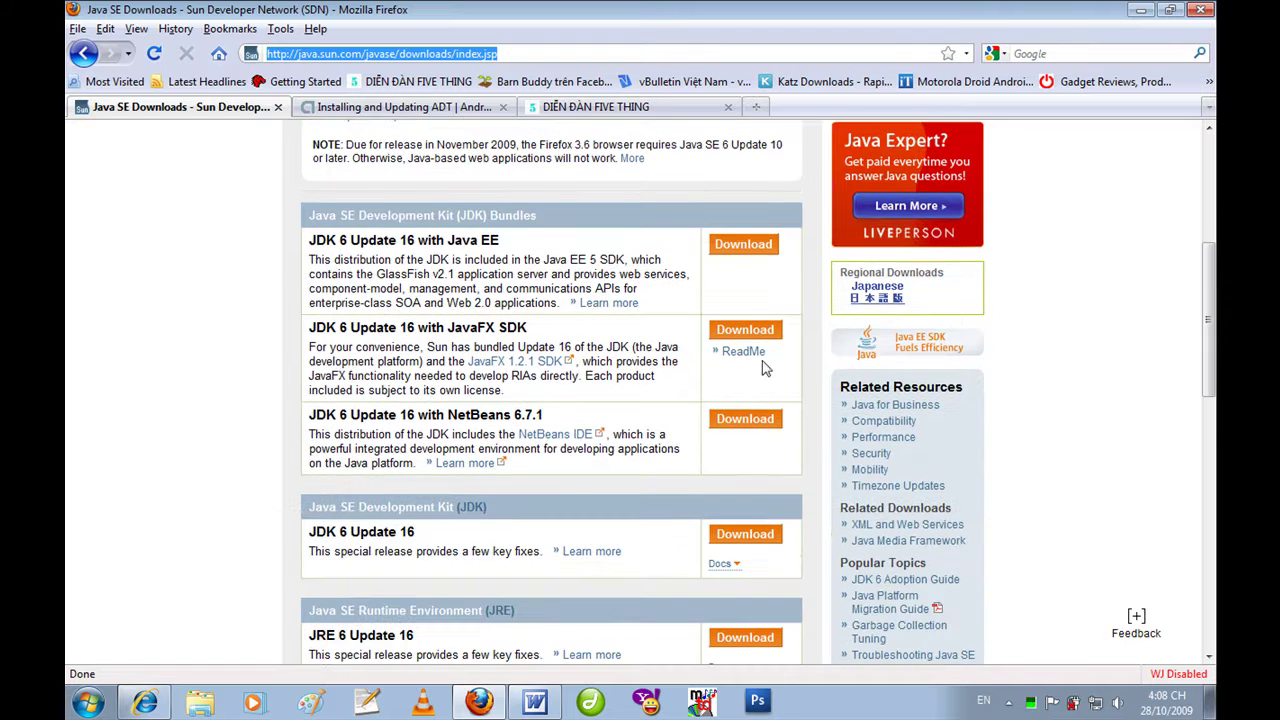
scroll(776, 506, up, 2)
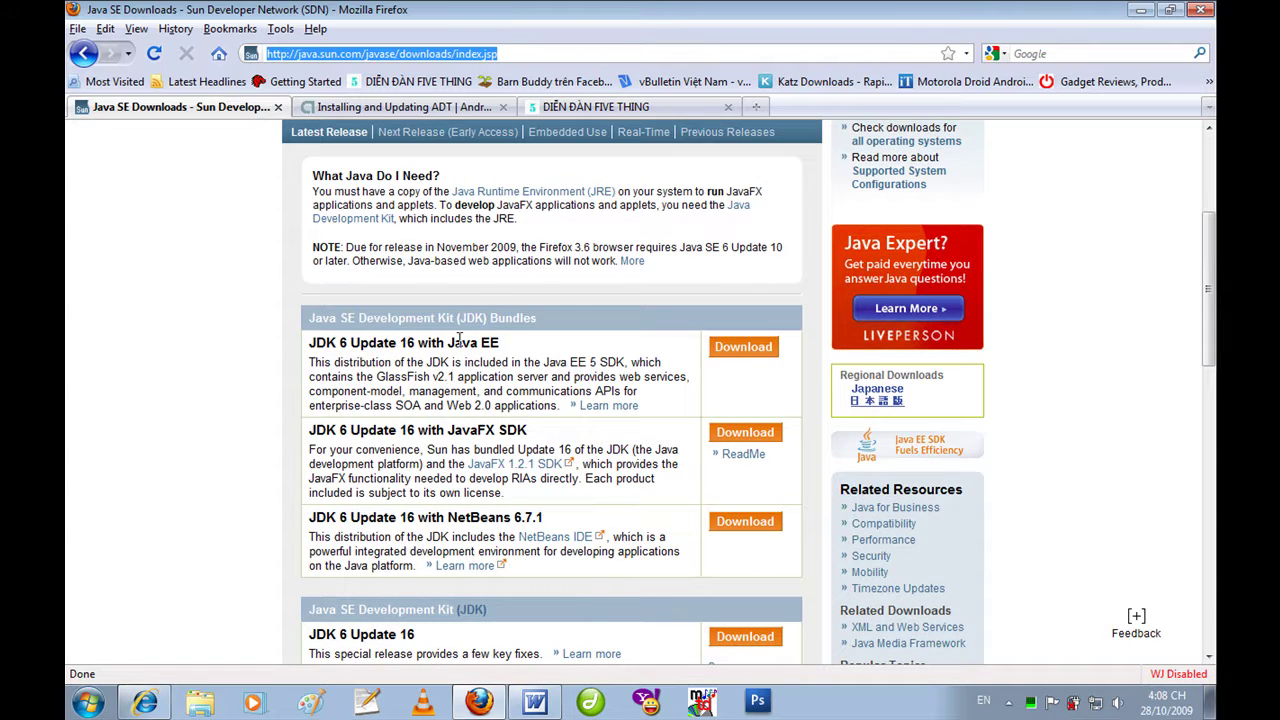
Close the Java SE Downloads page, bring up the DIỄN ĐÀN FIVE THING forum page and minimize the browser.
click(279, 107)
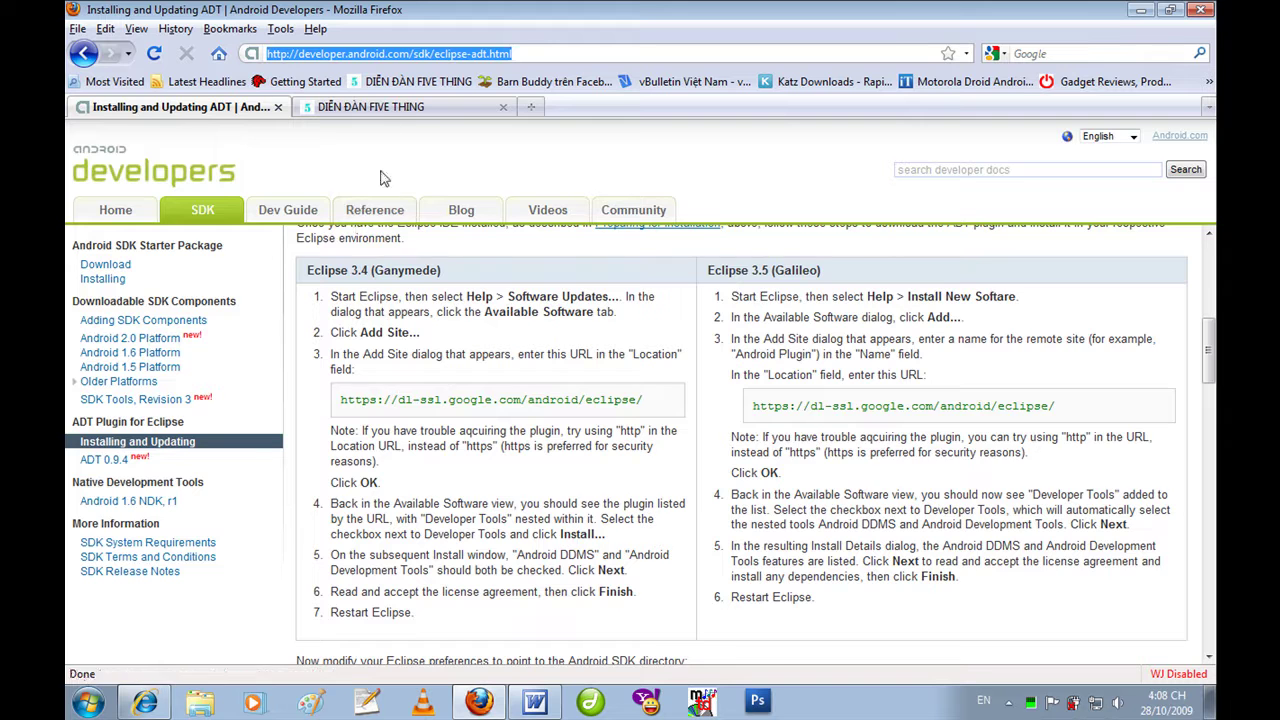
click(390, 107)
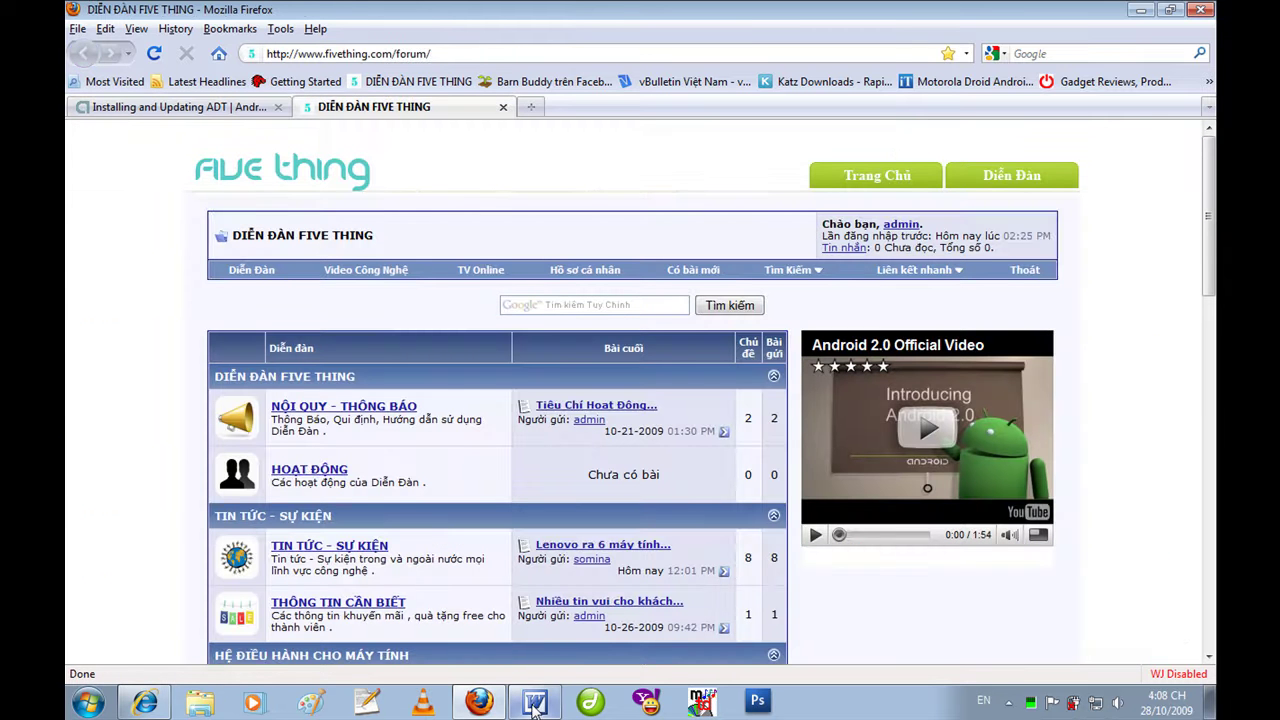
click(1139, 12)
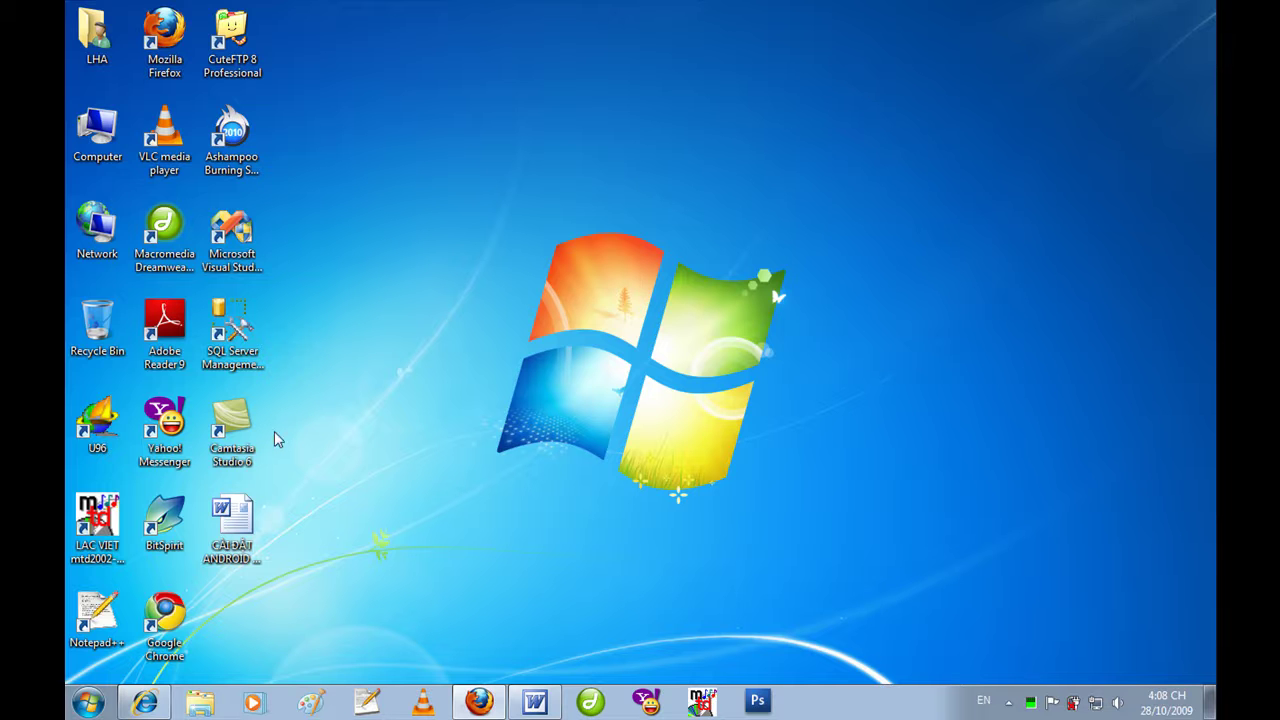
Open Windows Explorer maximized and create a folder named Android at the root of the SYSTEM (C:) drive.
click(199, 703)
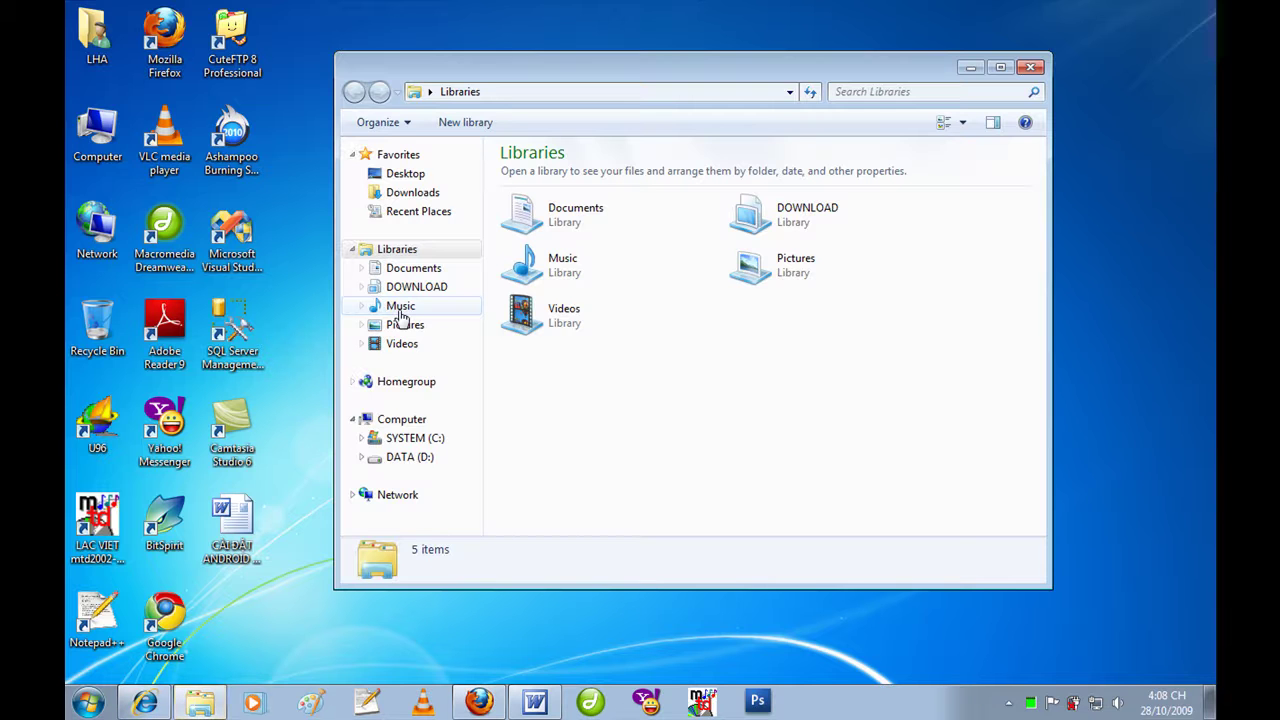
click(999, 68)
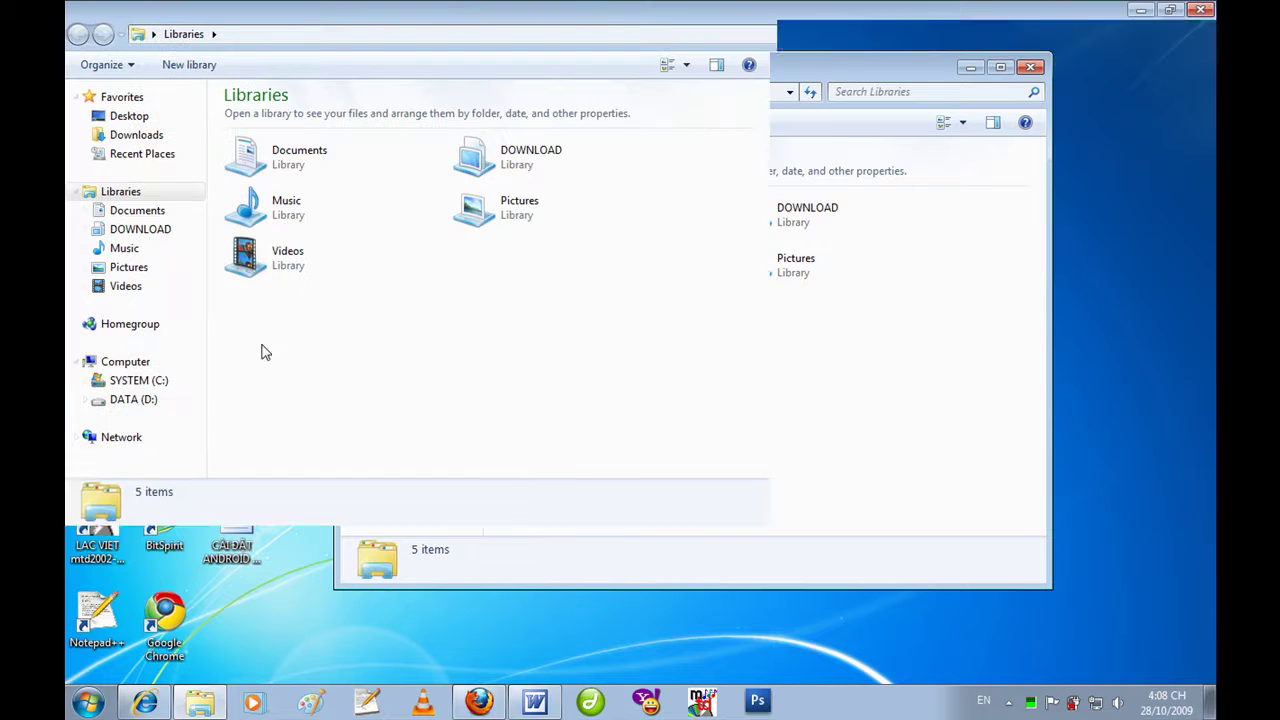
click(133, 385)
right_click(341, 413)
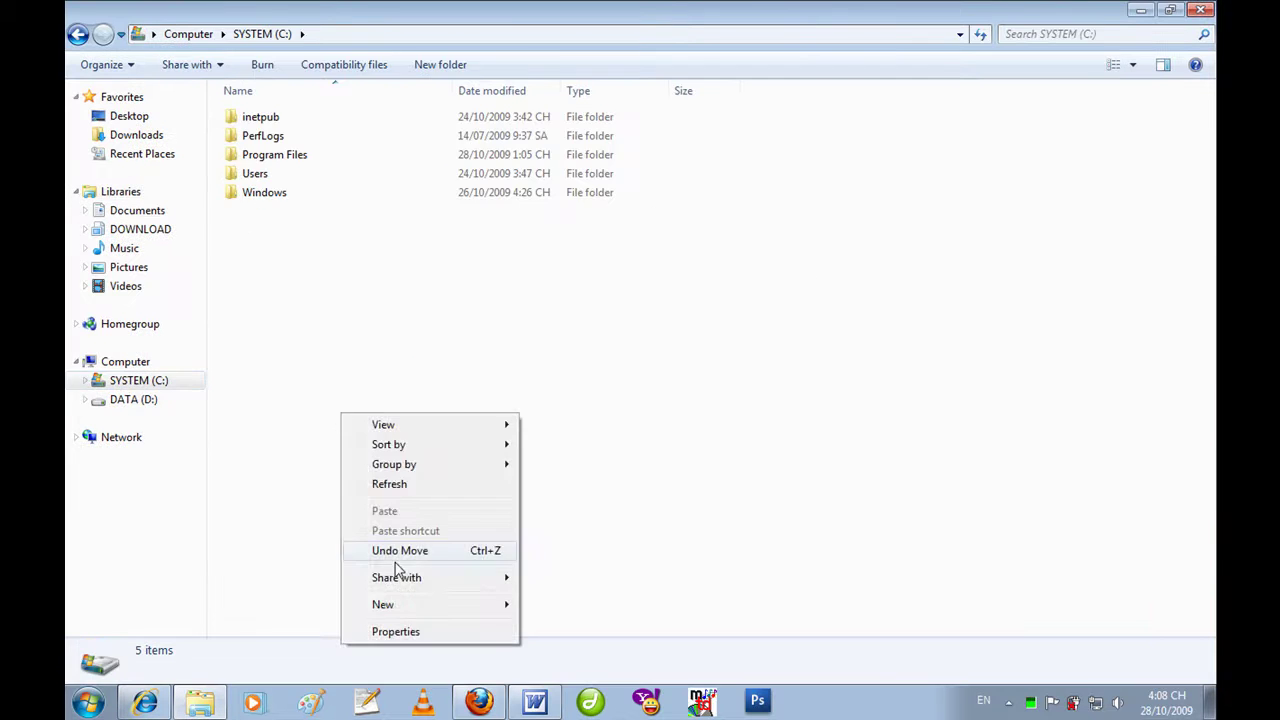
mouse_move(398, 611)
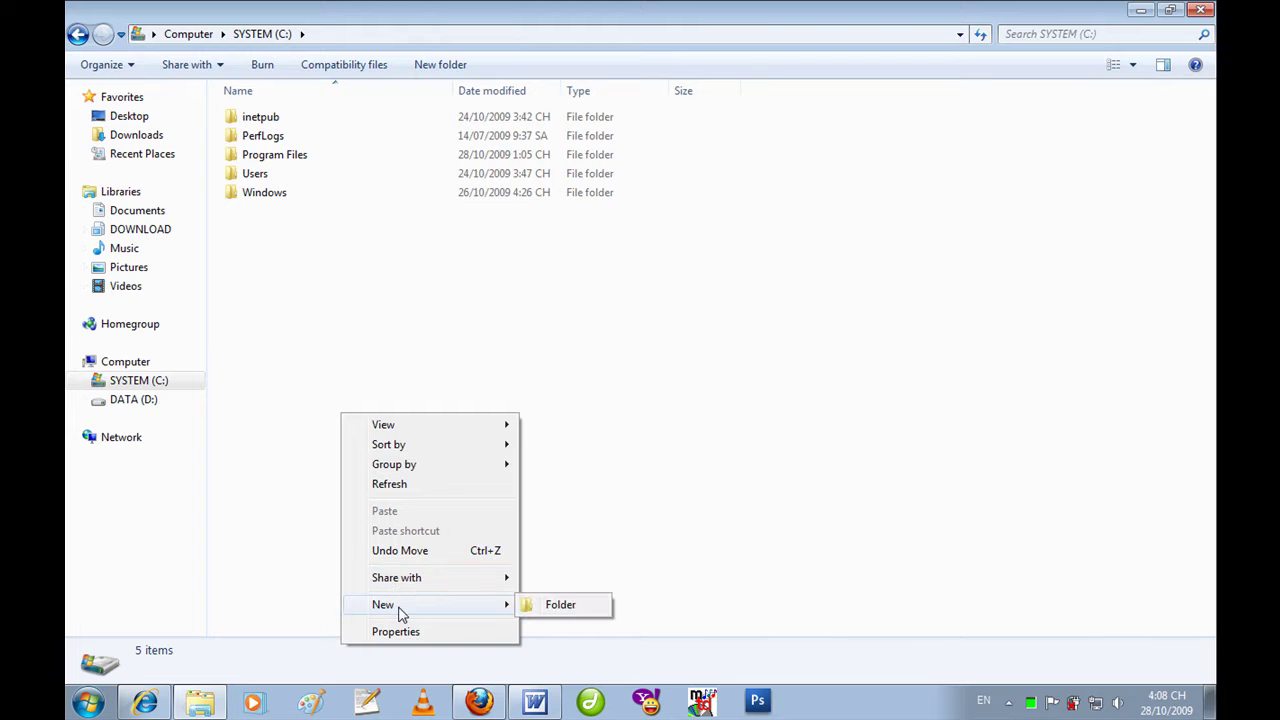
click(582, 612)
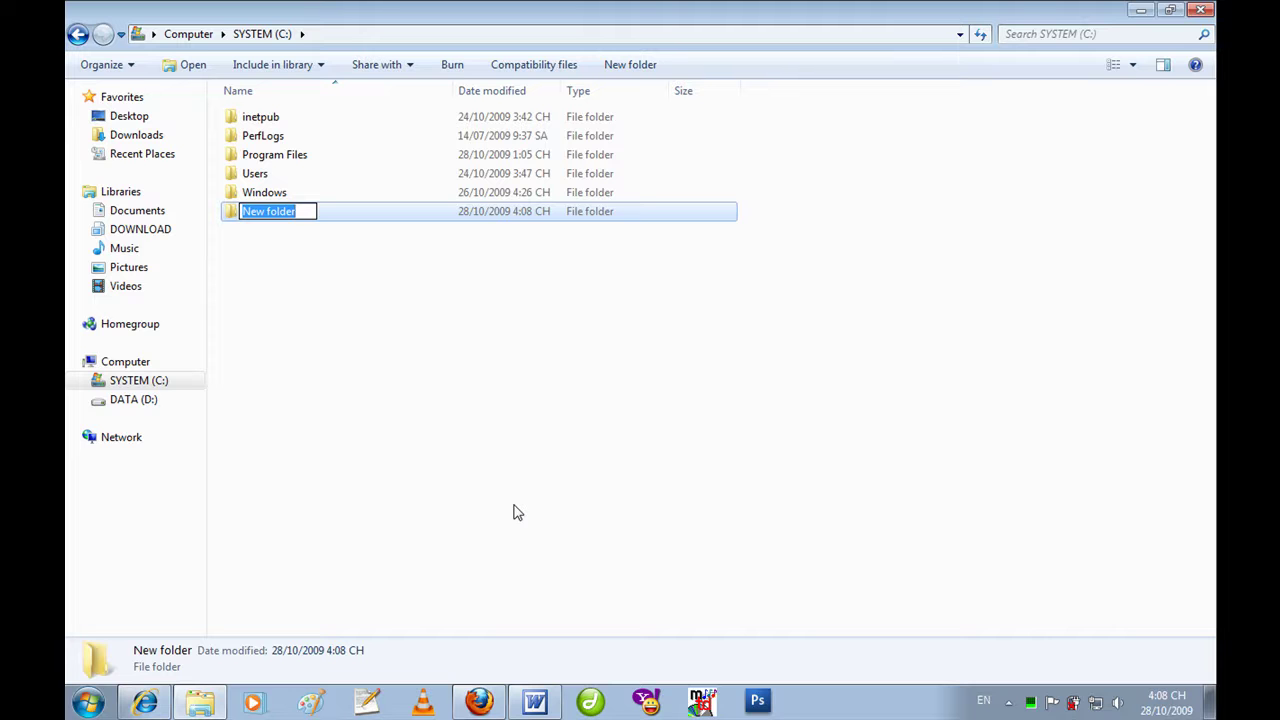
text(Android)
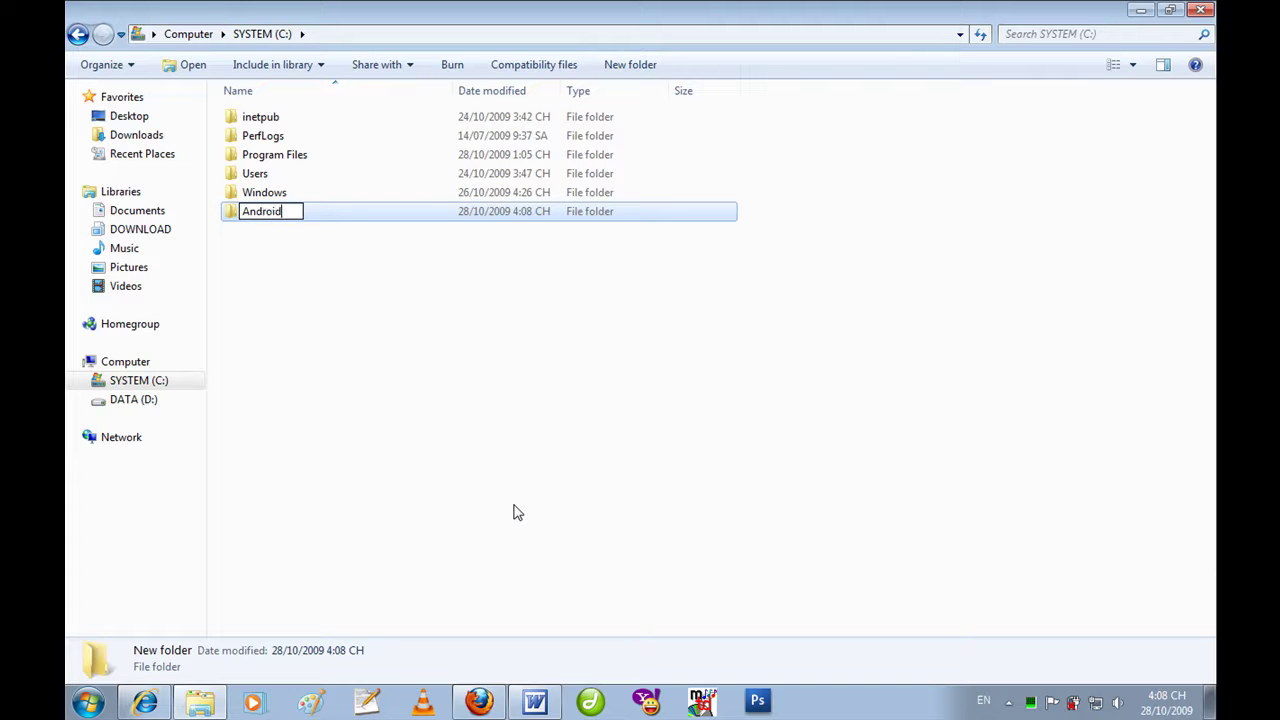
key(Return)
Open the Android folder on DATA (D:) and widen the Name column to show the full file names.
click(166, 400)
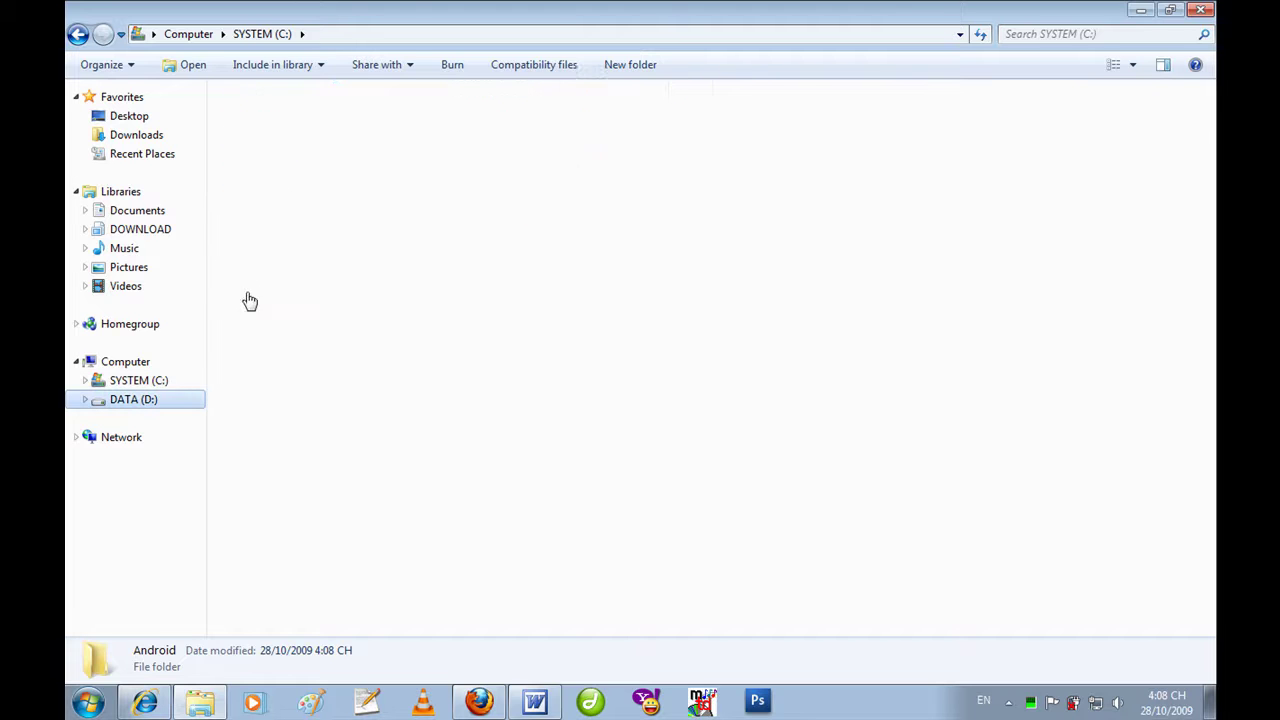
click(286, 142)
double_click(286, 145)
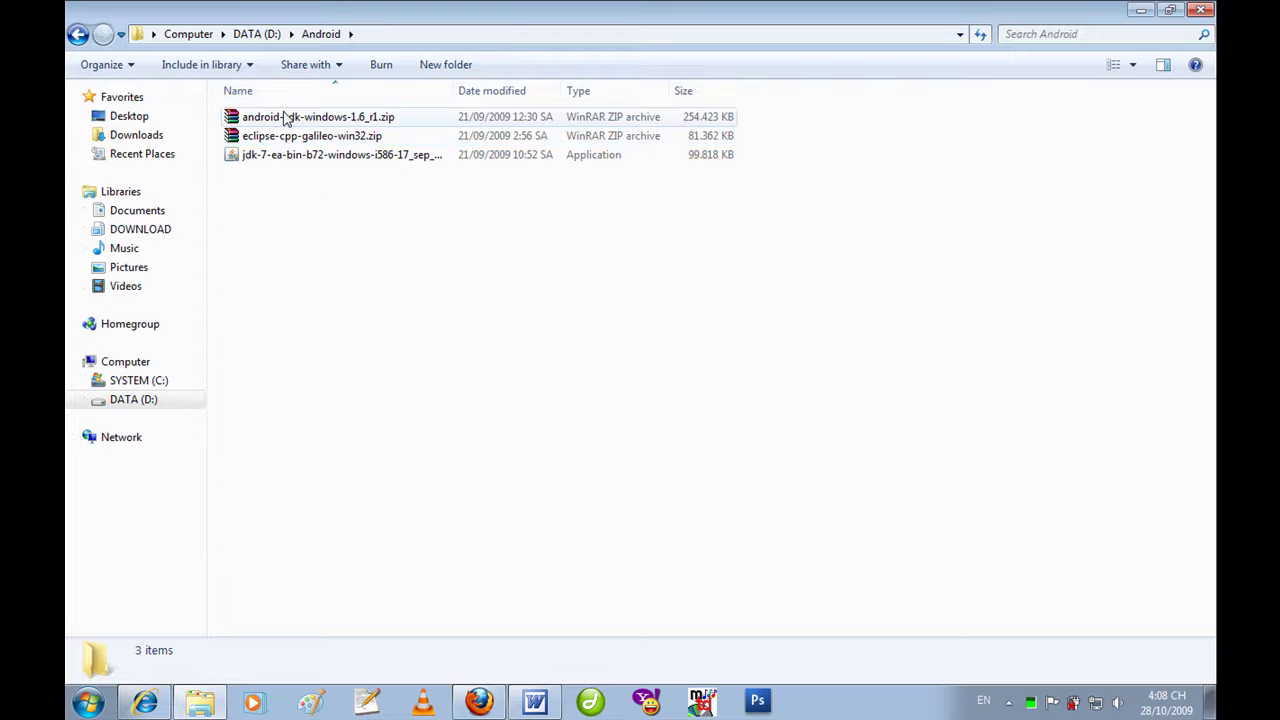
click(286, 117)
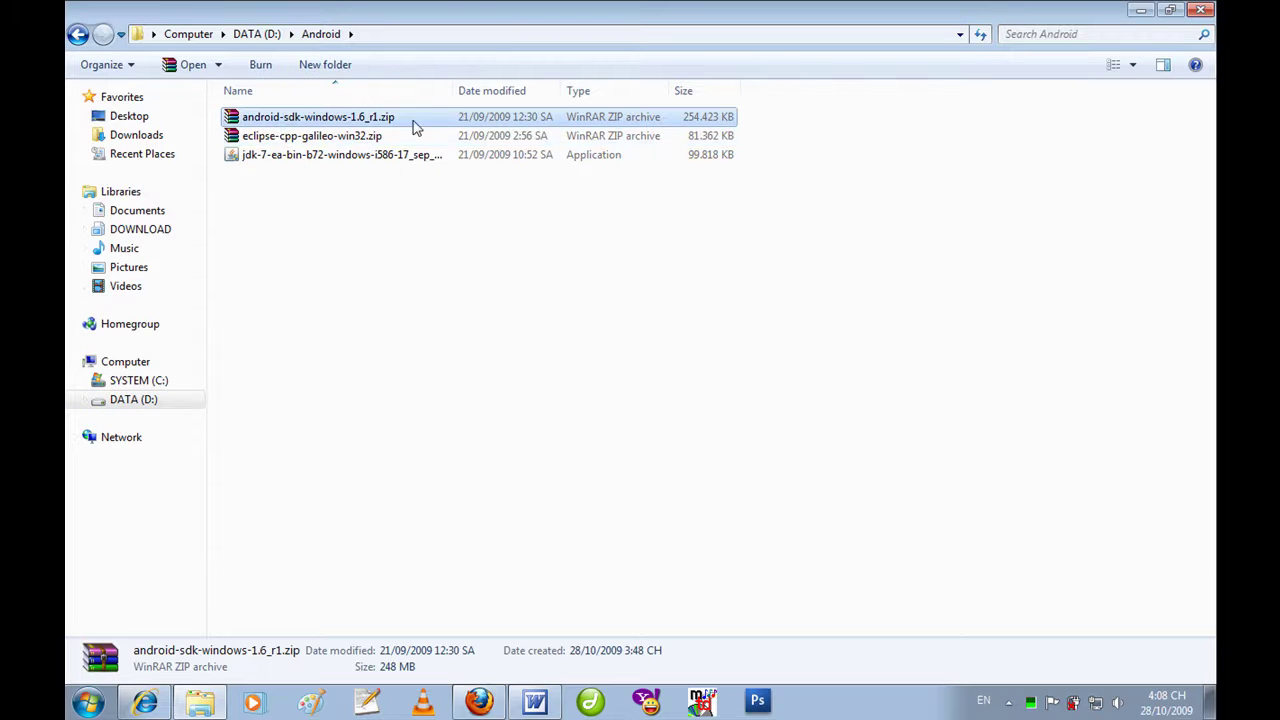
drag(452, 90, 626, 90)
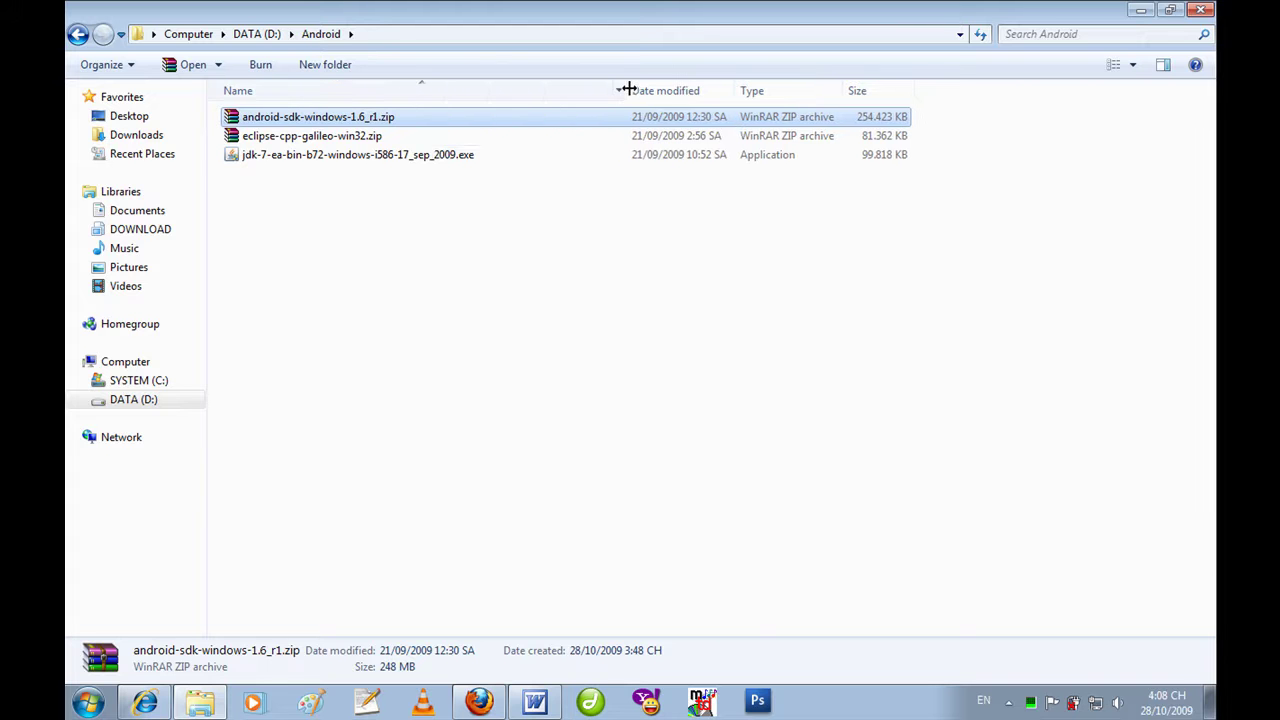
click(358, 223)
click(330, 159)
click(287, 235)
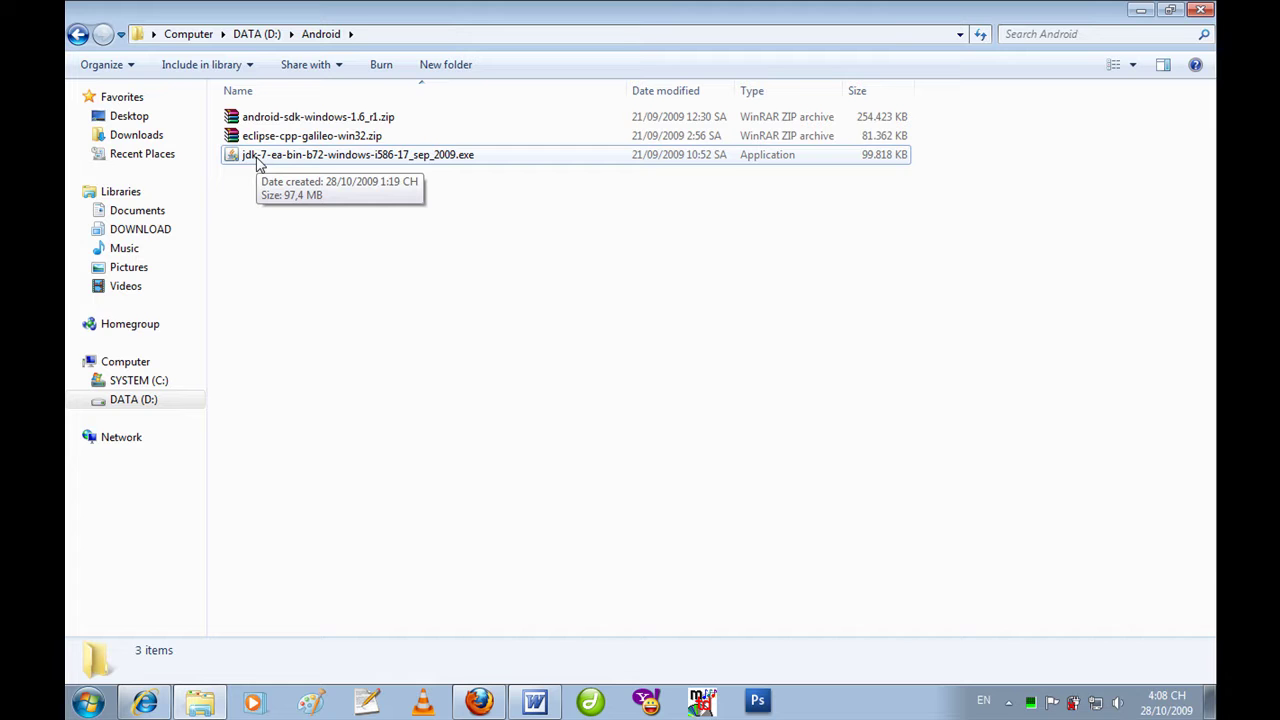
Copy android-sdk-windows-1.6_r1.zip from D:\Android into C:\Android and extract the archive there.
right_click(291, 119)
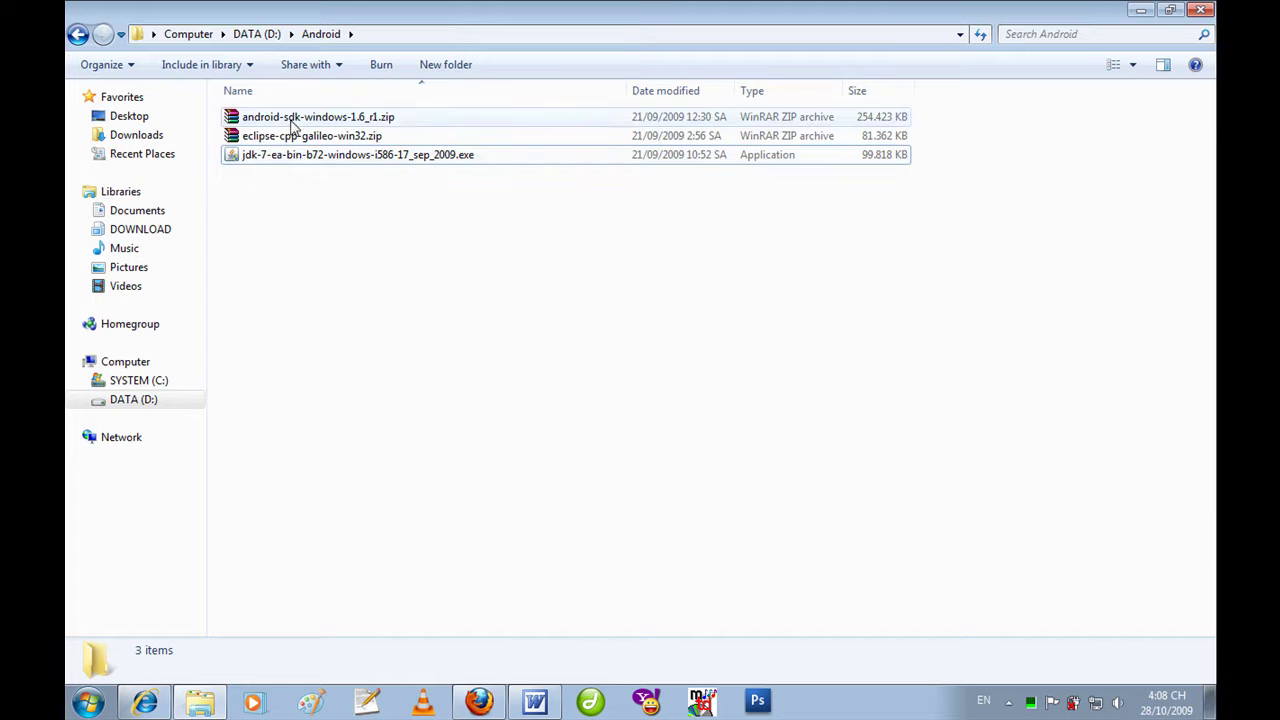
click(348, 334)
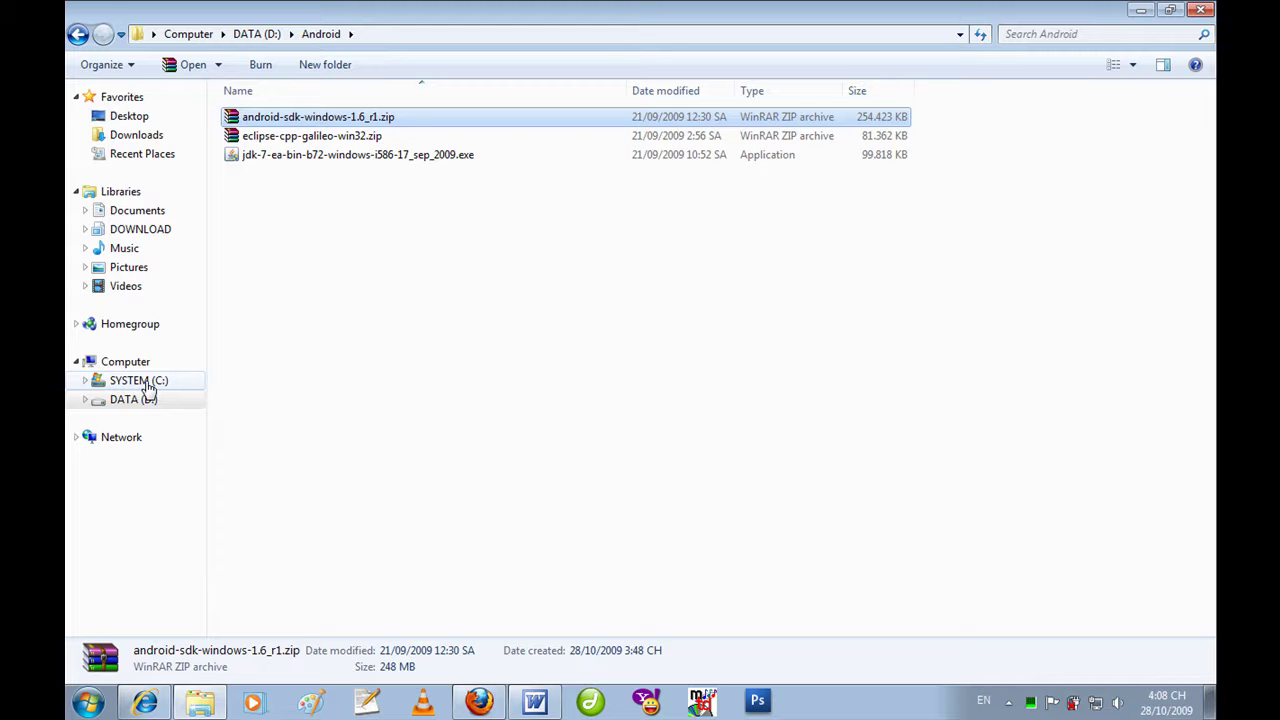
click(145, 383)
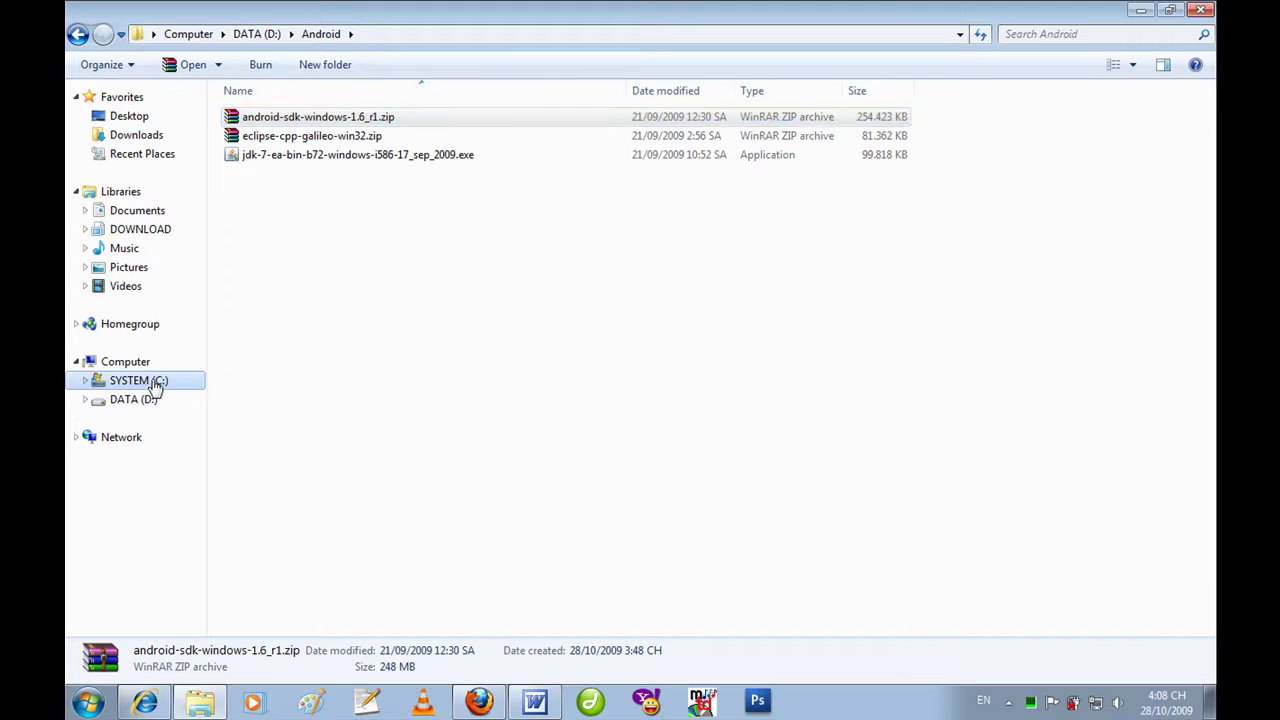
click(266, 122)
double_click(266, 124)
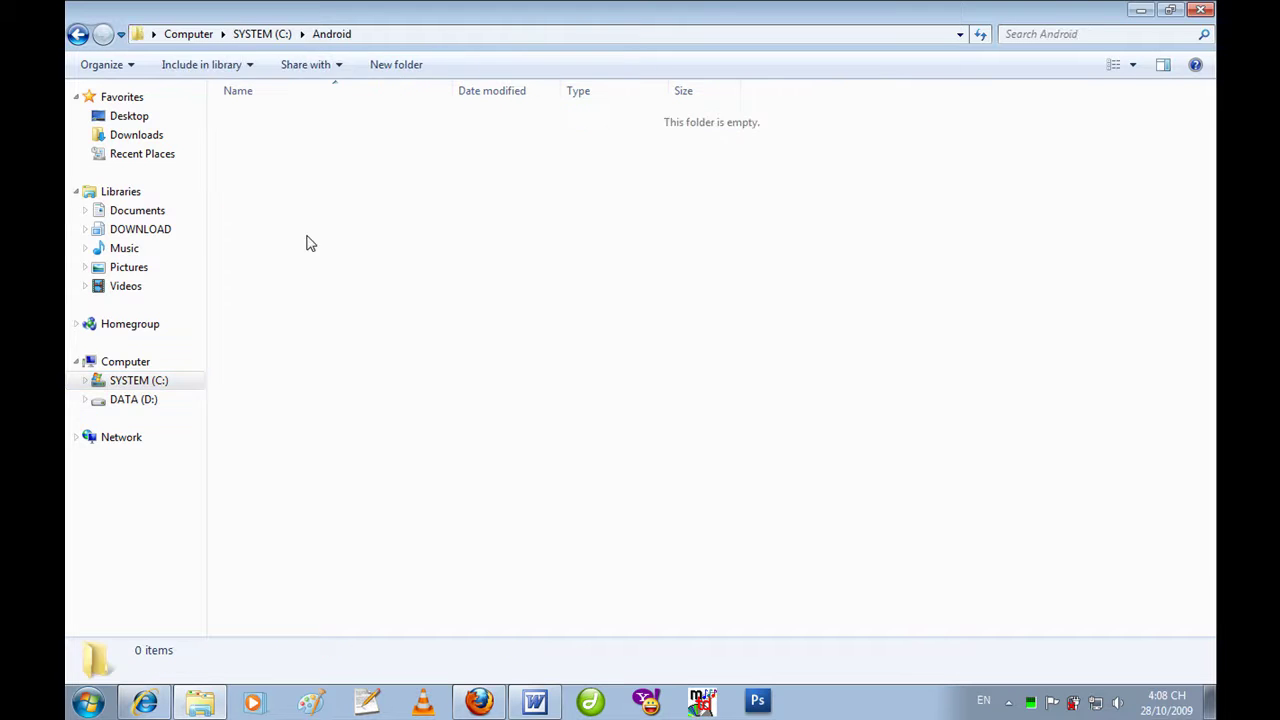
key(ctrl+v)
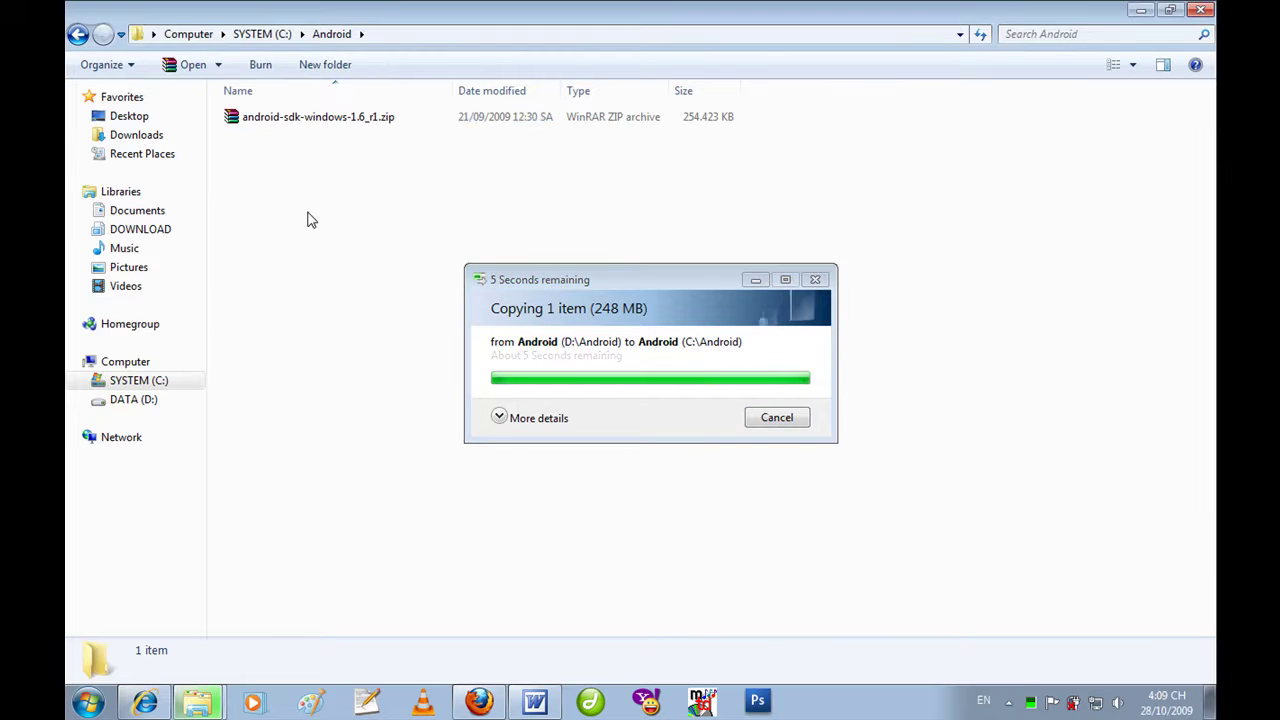
right_click(297, 119)
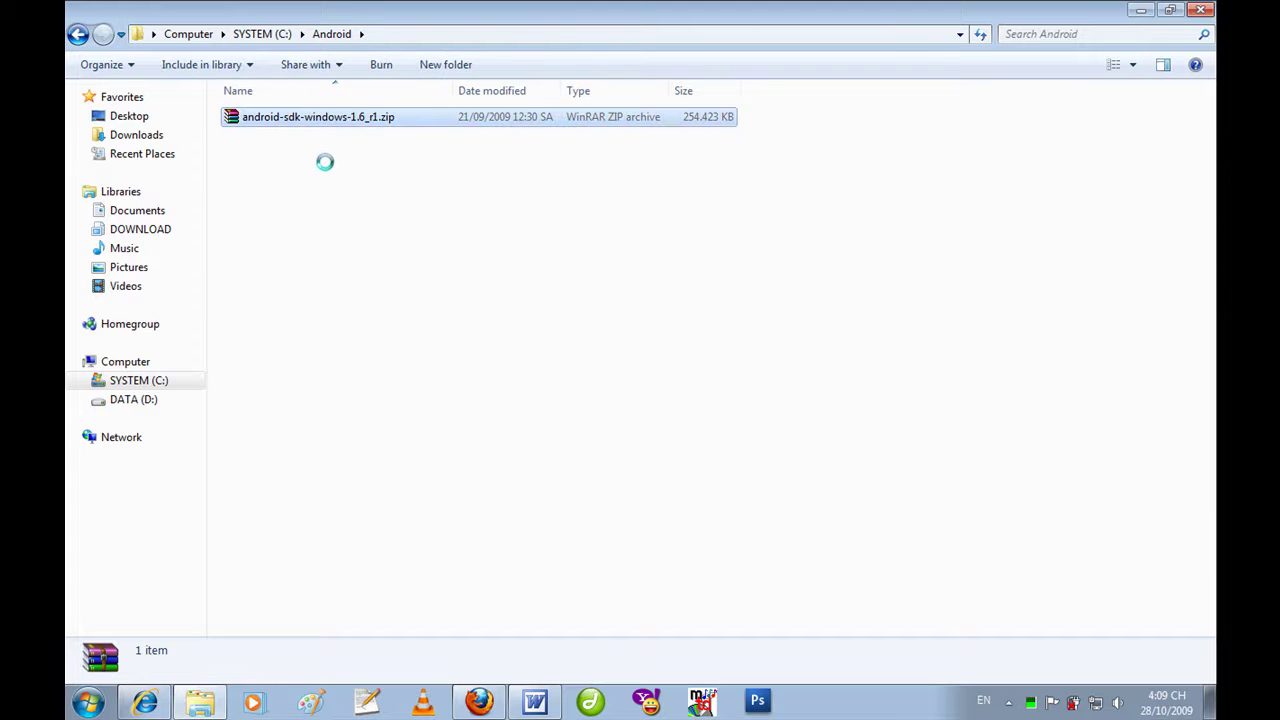
click(340, 168)
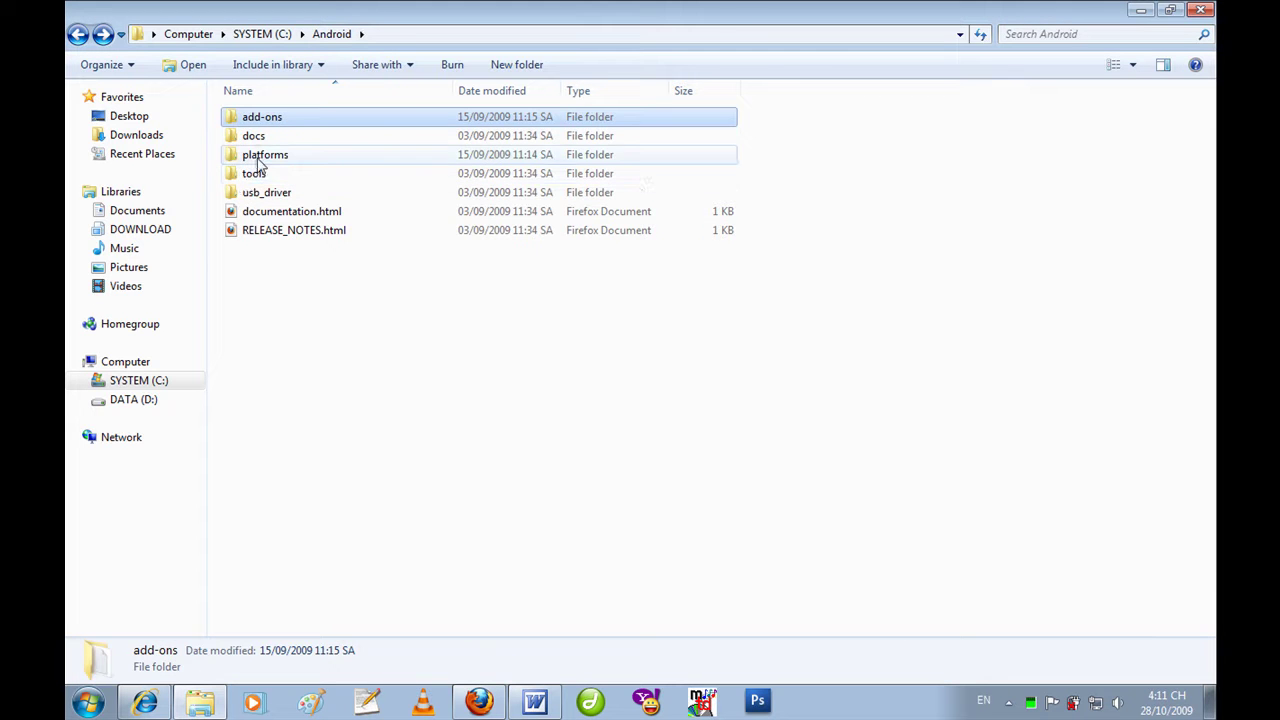
Examine the contents of the platforms and usb_driver folders in C:\Android.
click(259, 158)
double_click(259, 158)
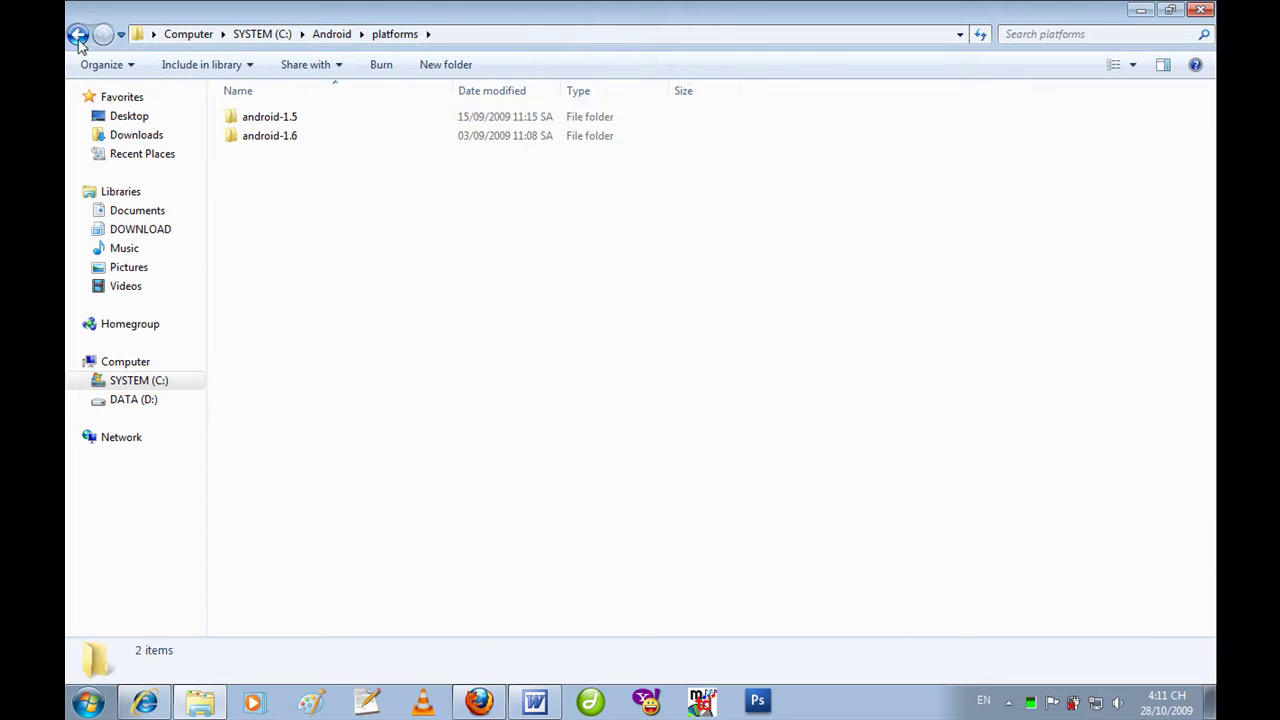
click(78, 34)
double_click(272, 194)
click(78, 34)
Examine the files in C:\Android\tools, including emulator.exe, return to the Android folder and minimize the window.
double_click(252, 178)
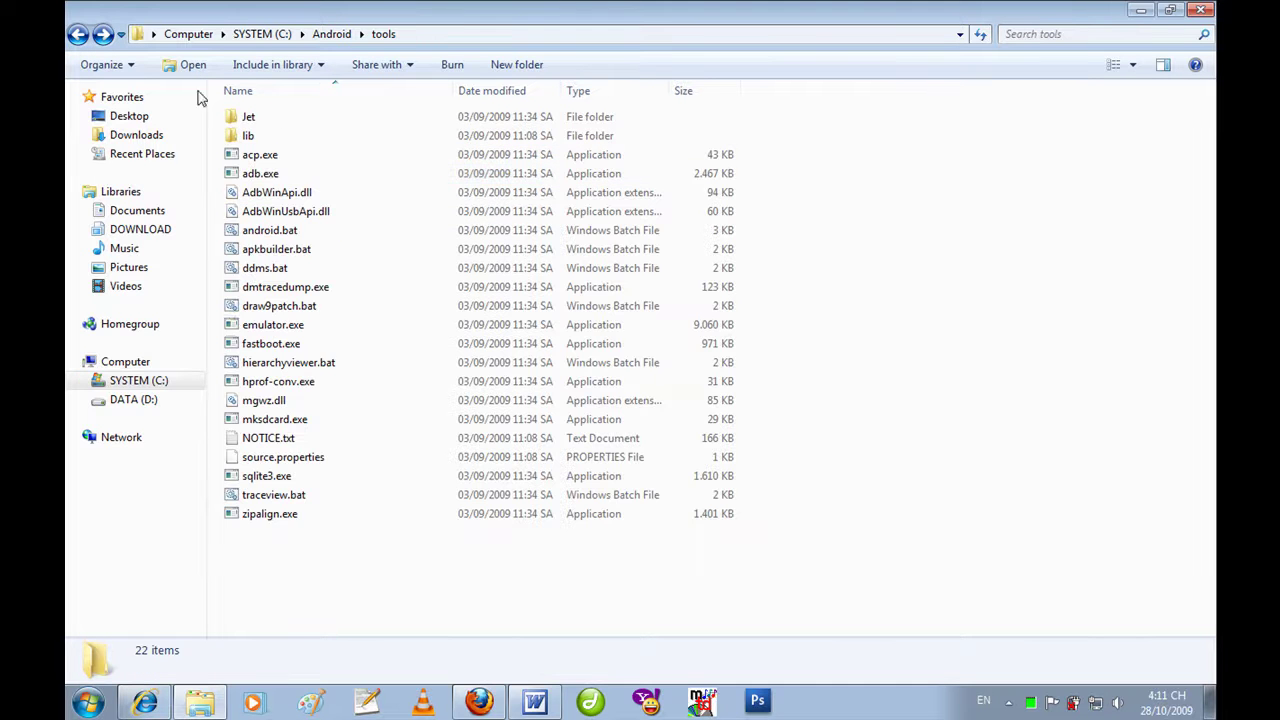
click(76, 35)
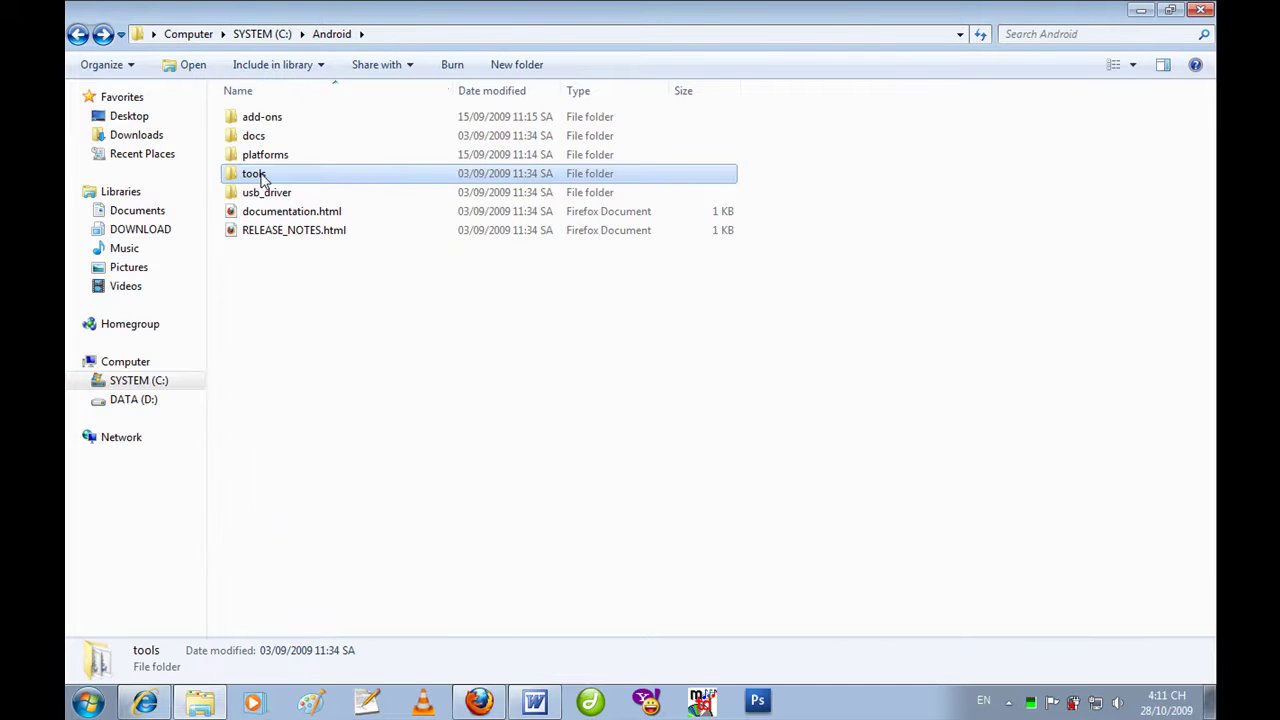
double_click(254, 174)
click(79, 35)
double_click(256, 175)
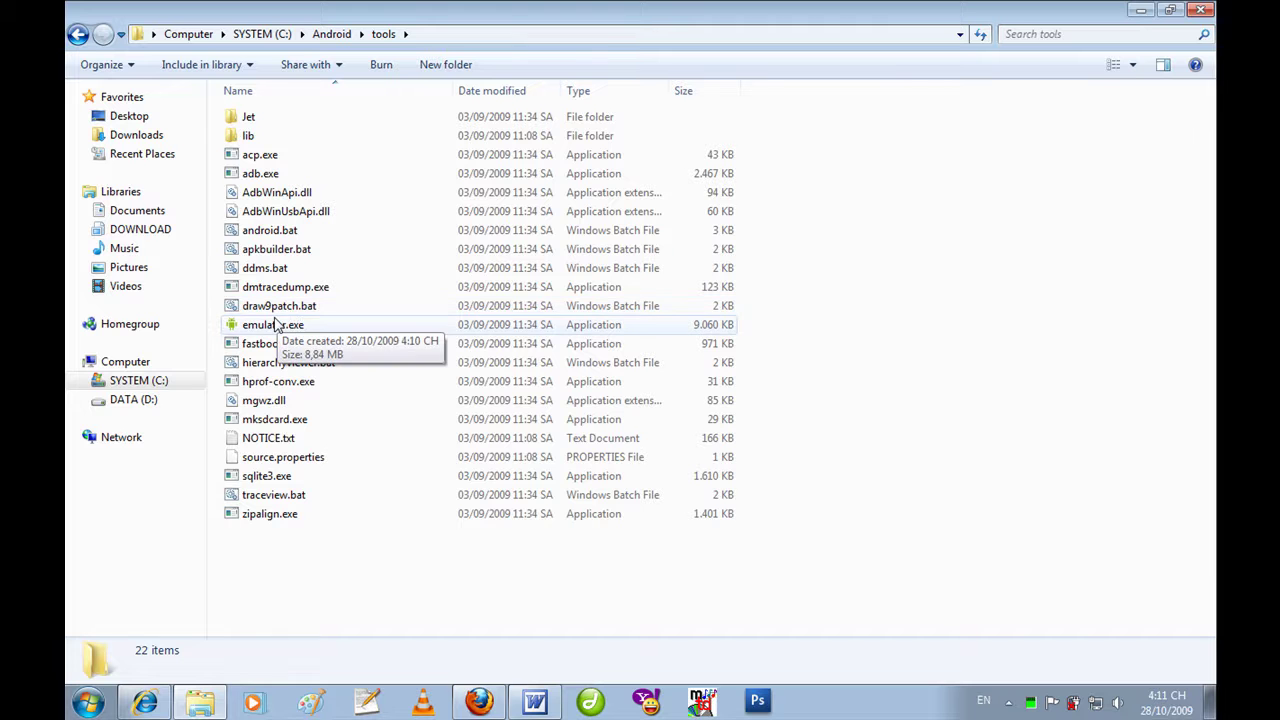
click(77, 34)
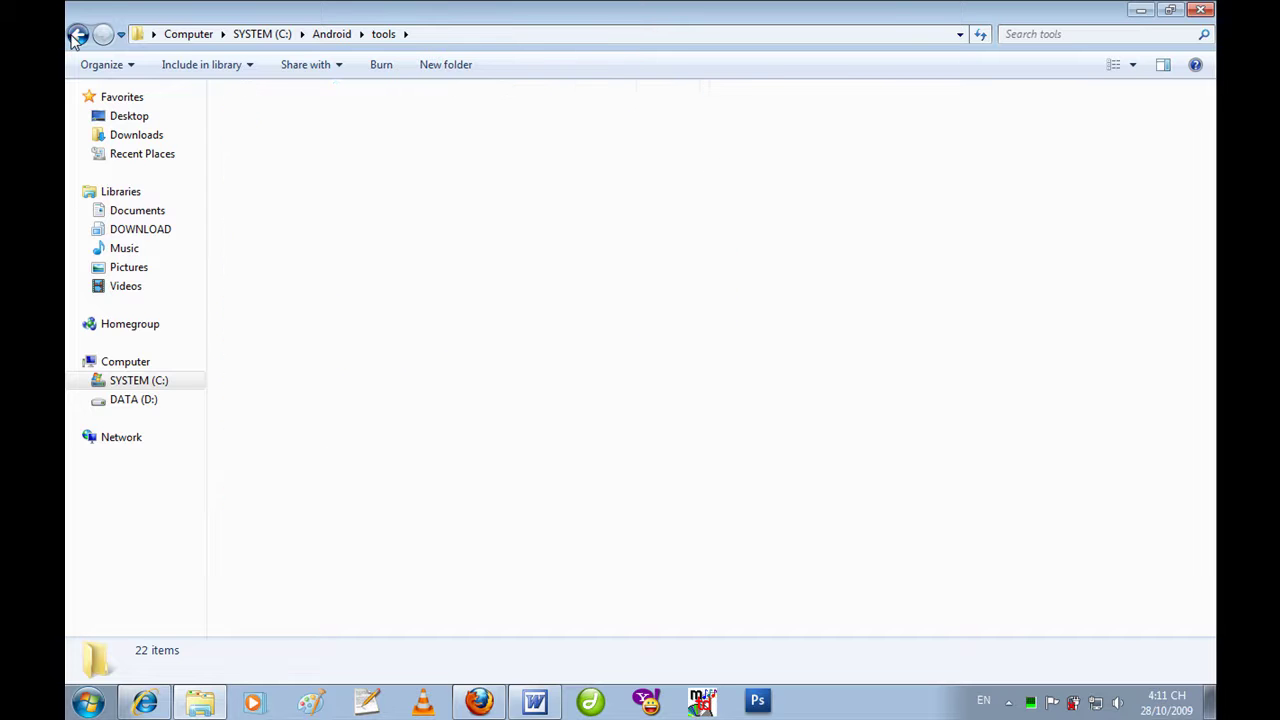
click(1140, 10)
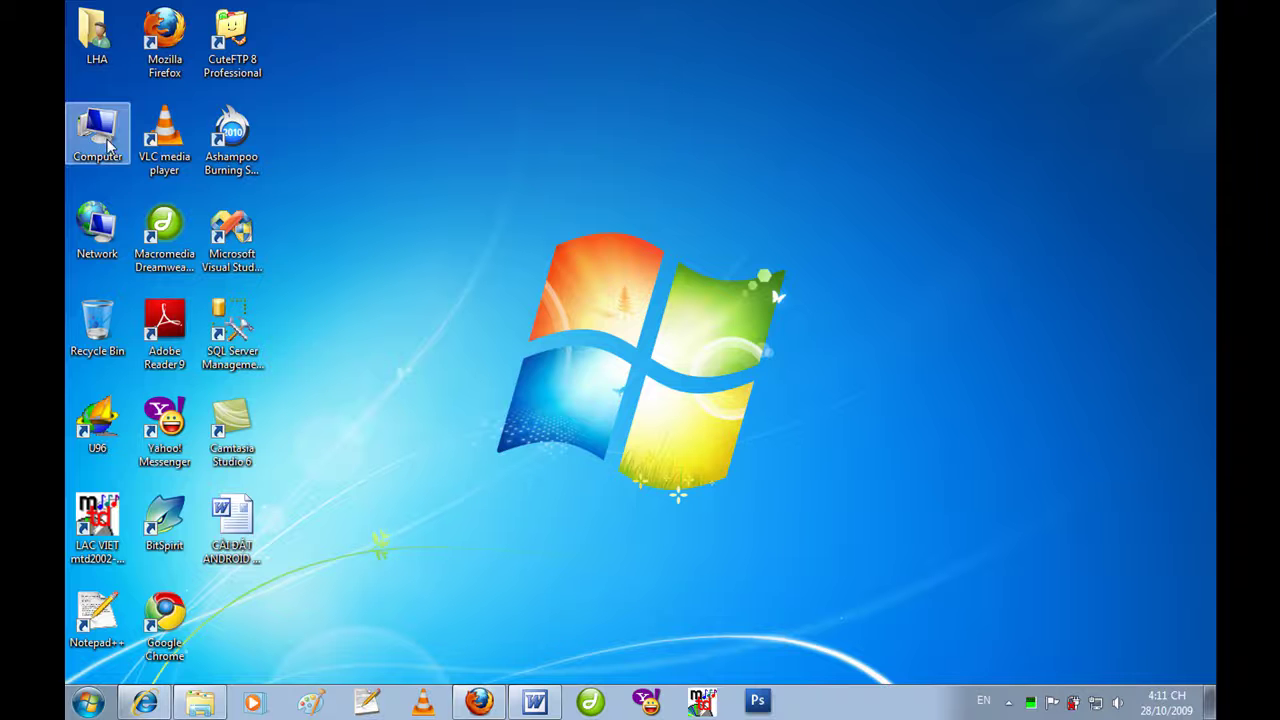
Open the computer's advanced system settings, close the System window behind them and bring up the Environment Variables.
right_click(484, 154)
click(529, 207)
right_click(91, 139)
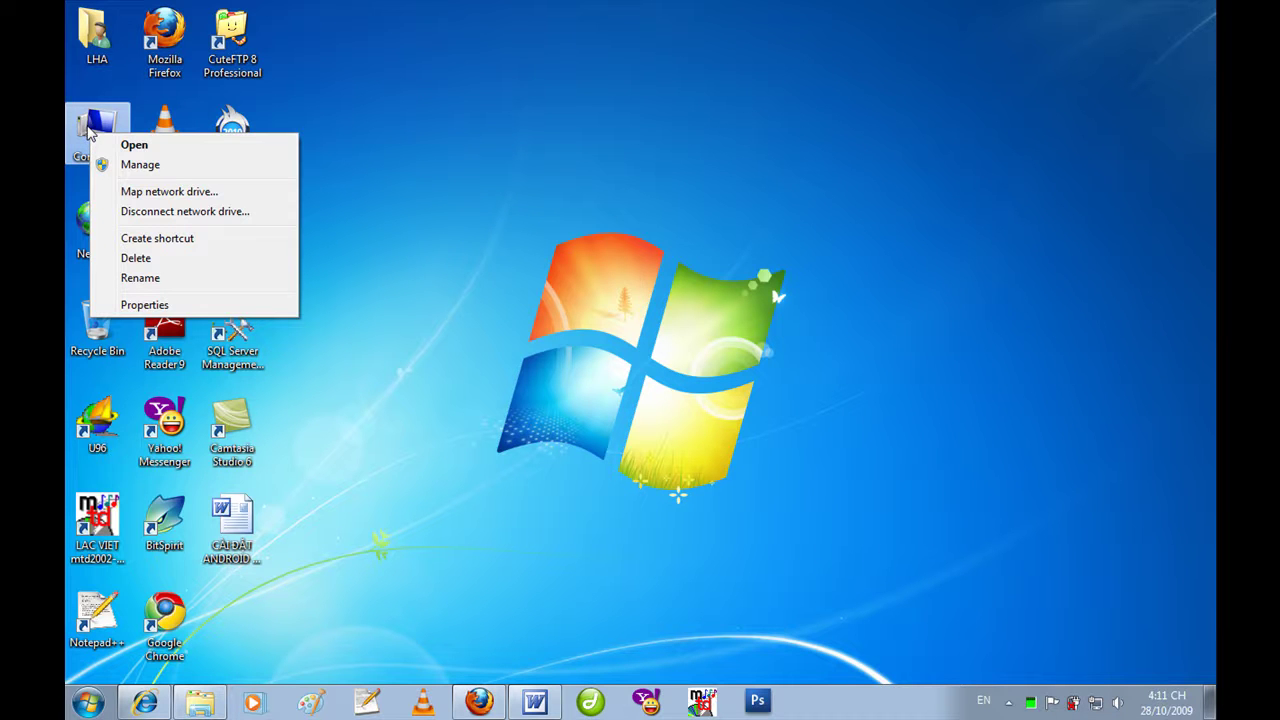
click(150, 305)
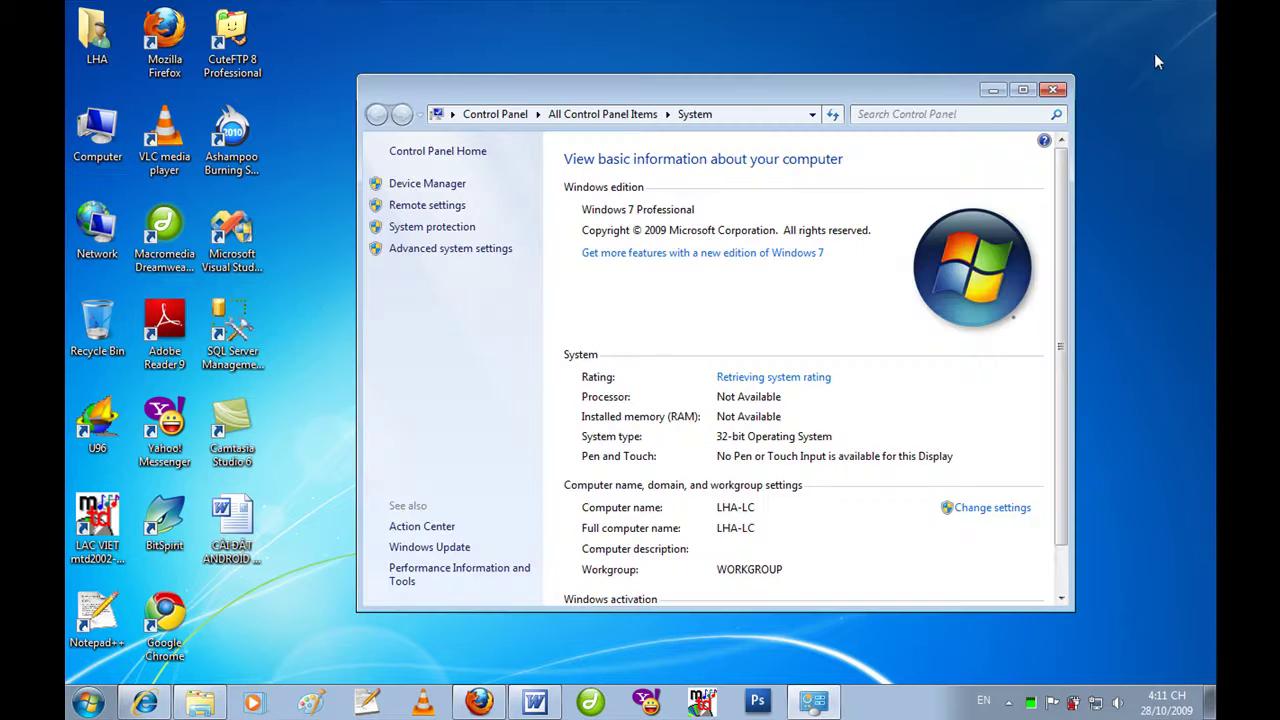
click(1023, 90)
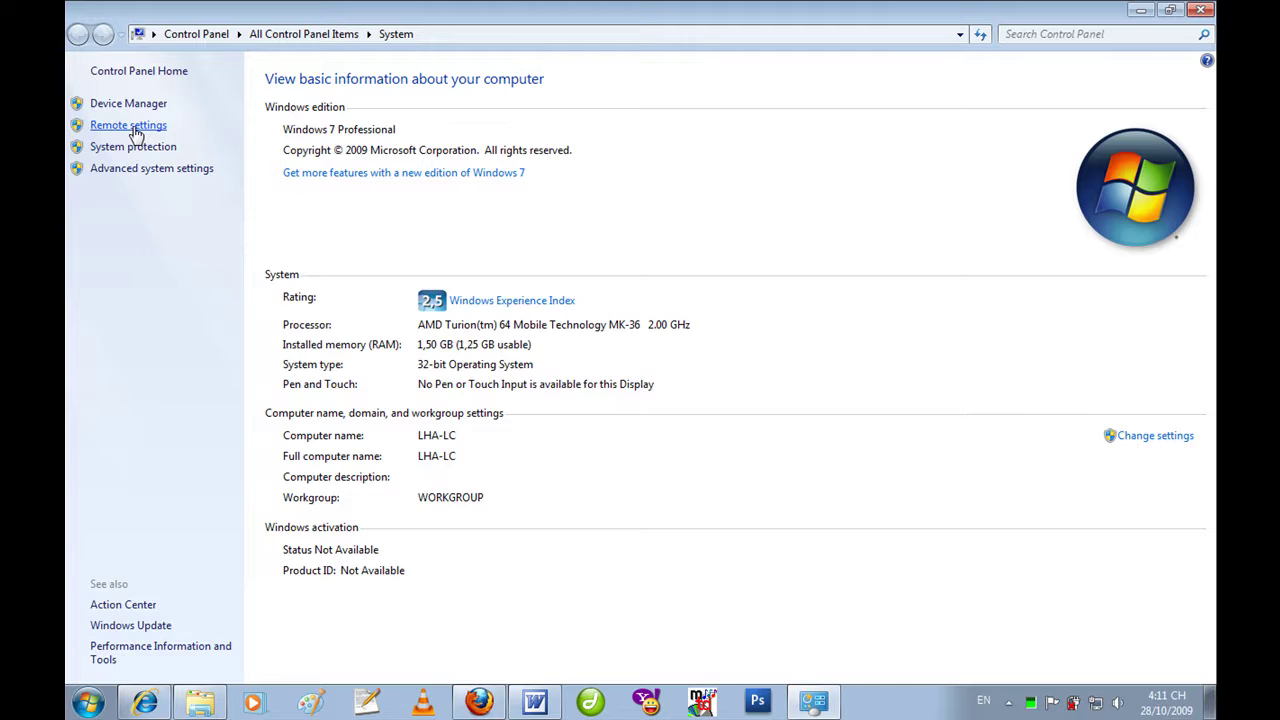
click(182, 172)
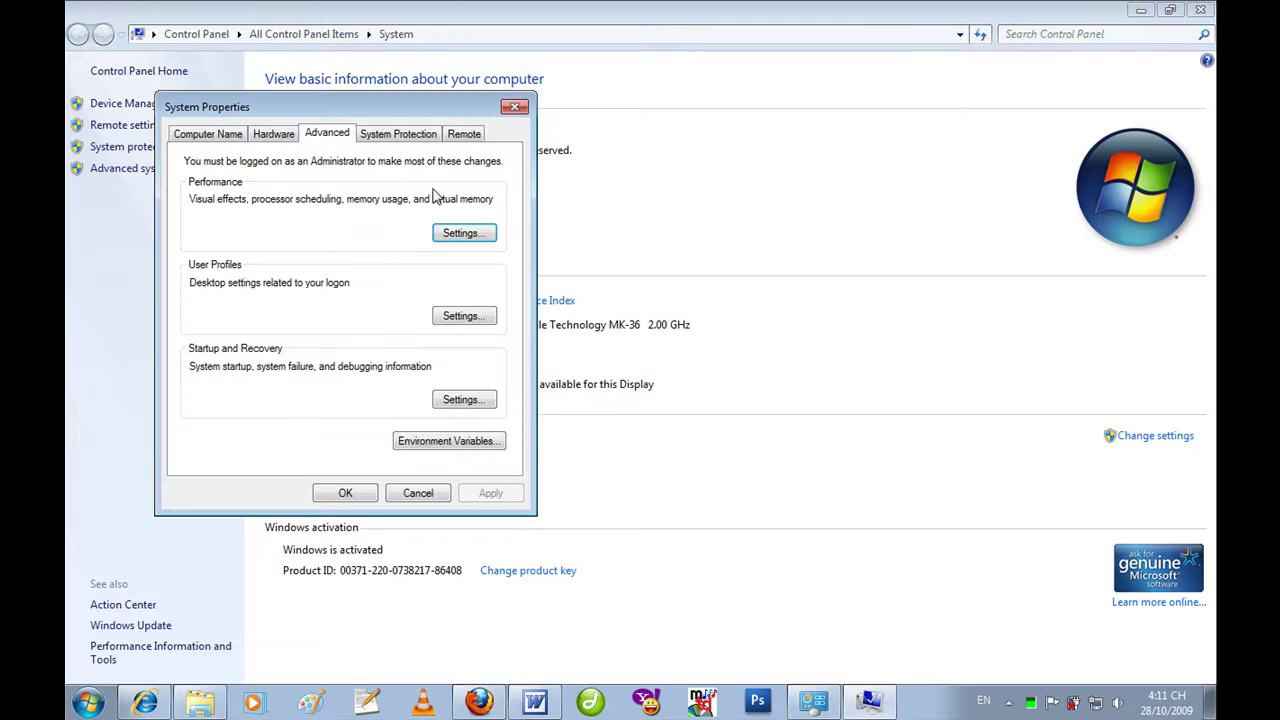
click(1200, 10)
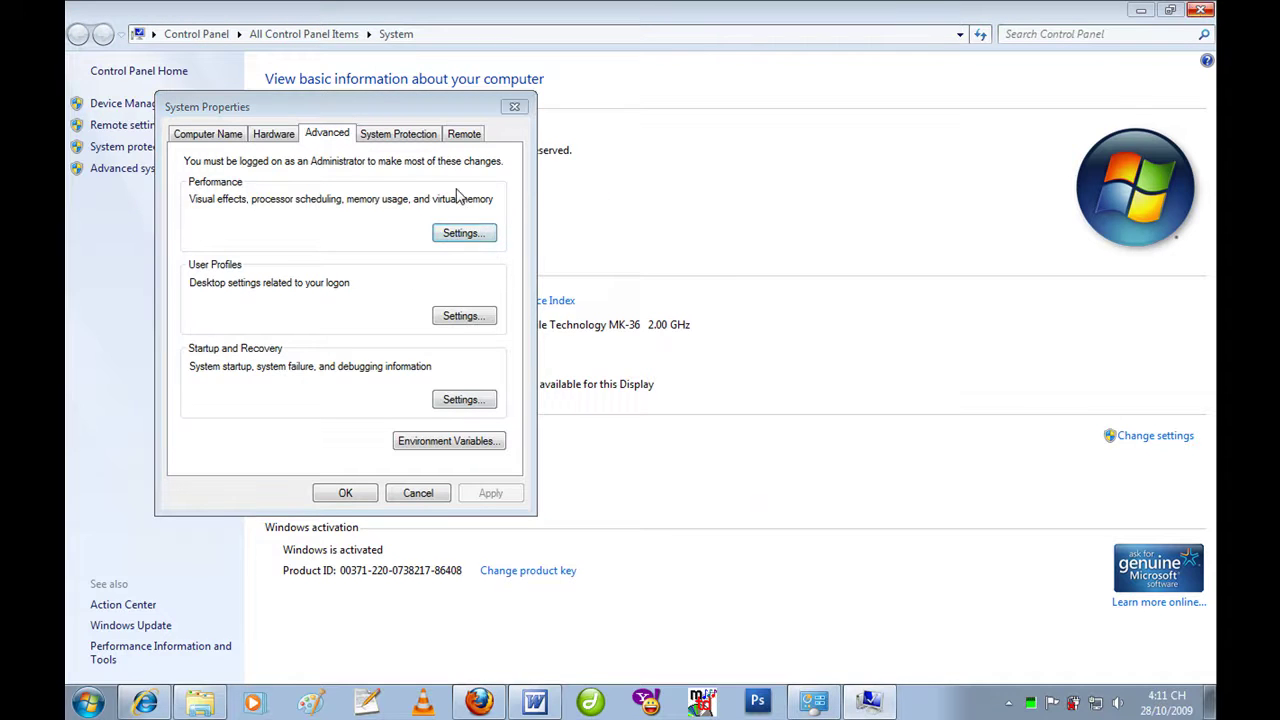
drag(398, 119, 617, 82)
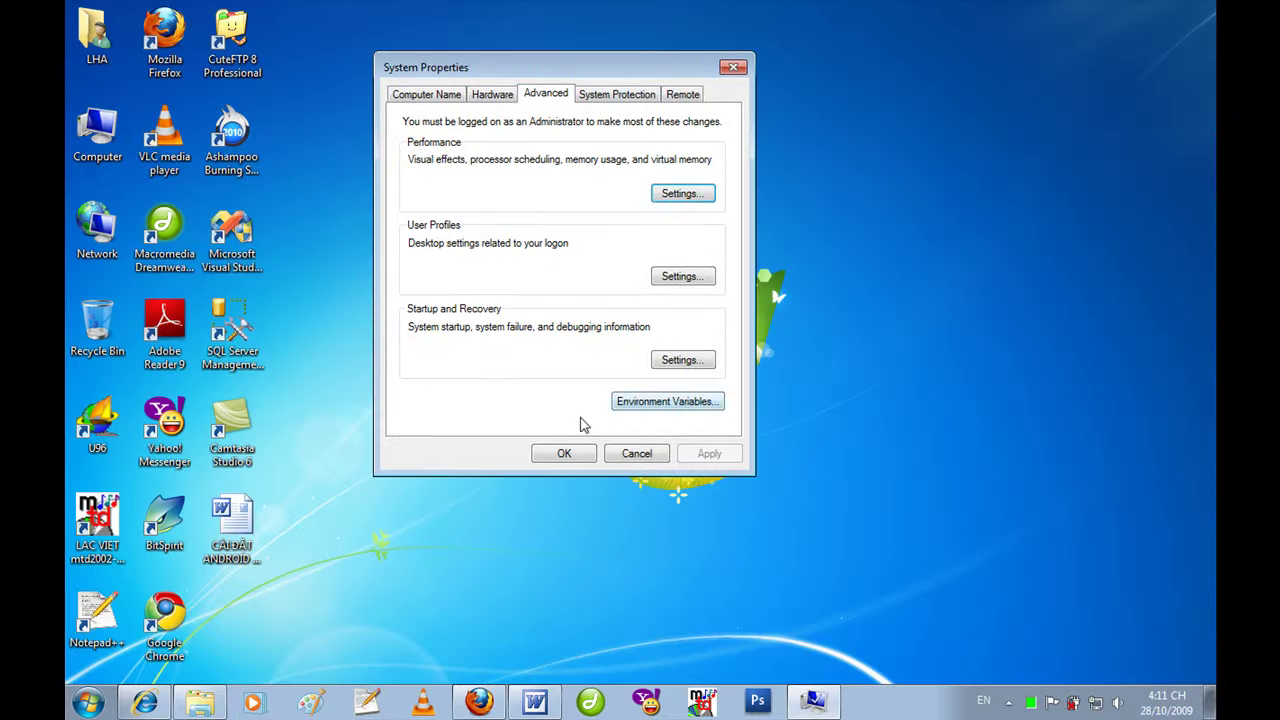
click(669, 409)
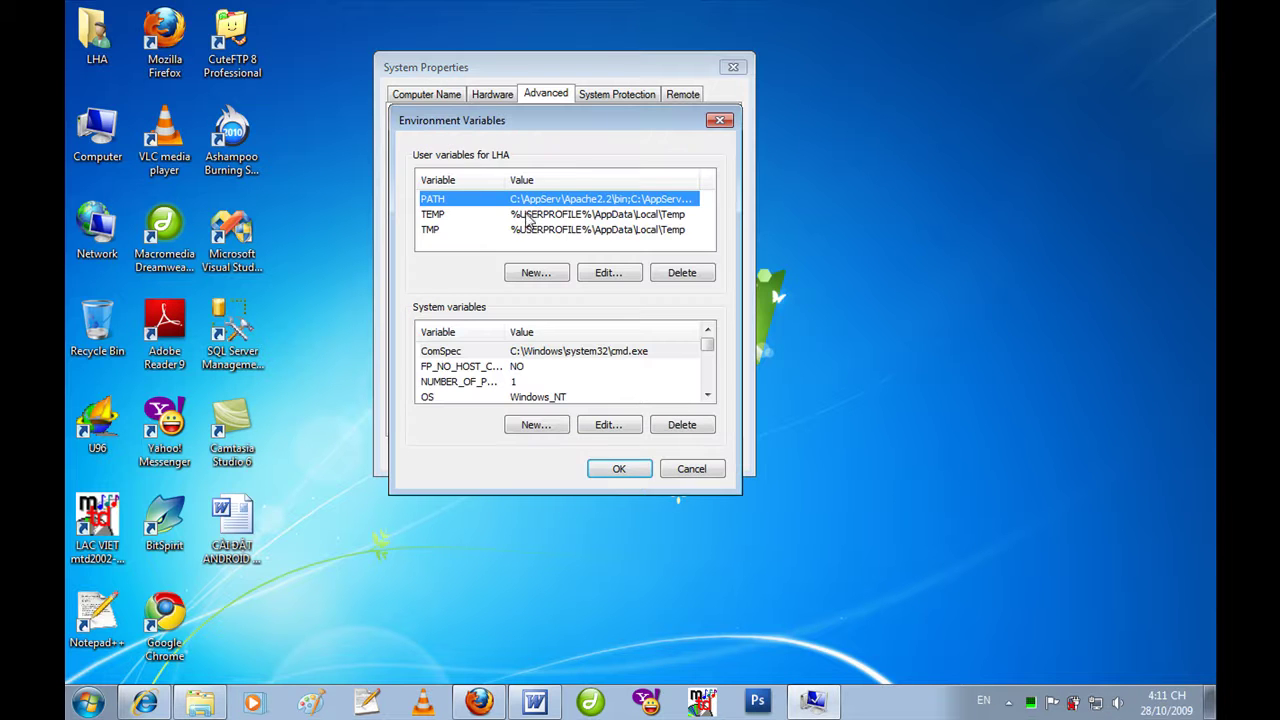
Append ;C:\Android\tools to the end of the value of the system variable Path.
mouse_move(709, 343)
mouse_down()
mouse_move(711, 383)
mouse_move(708, 362)
mouse_up()
click(438, 357)
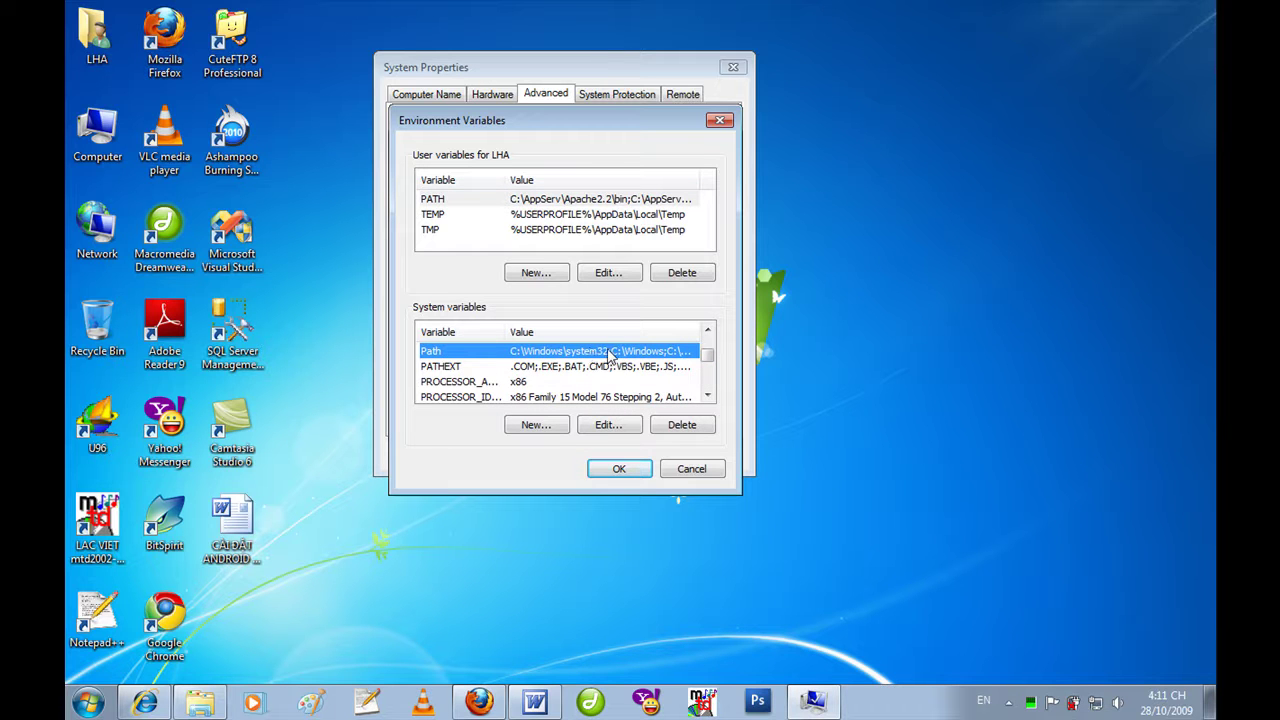
click(610, 426)
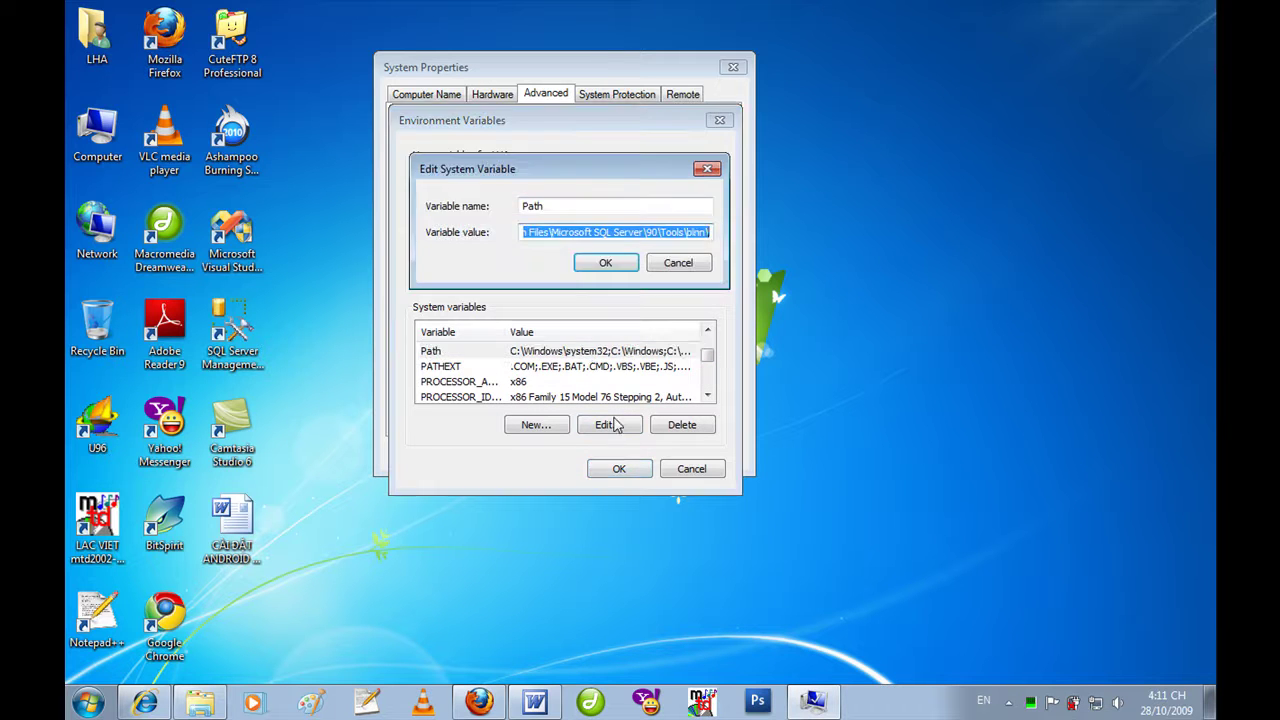
click(708, 236)
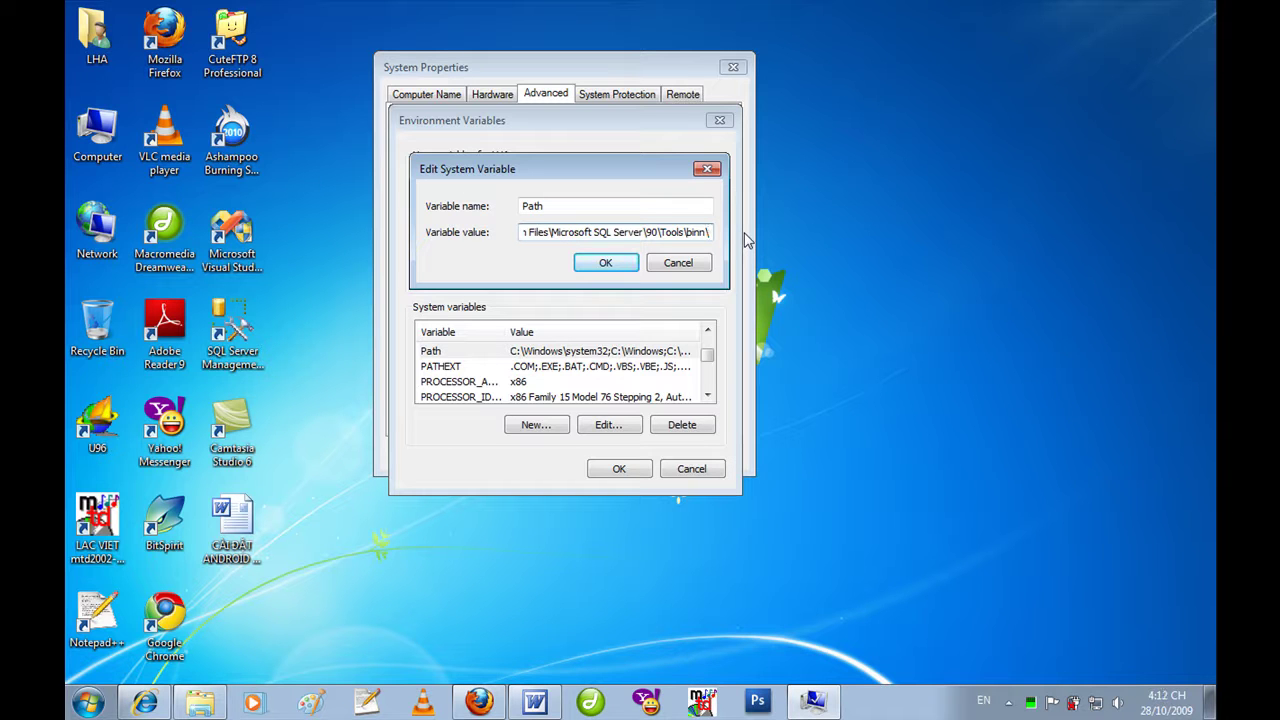
text(;)
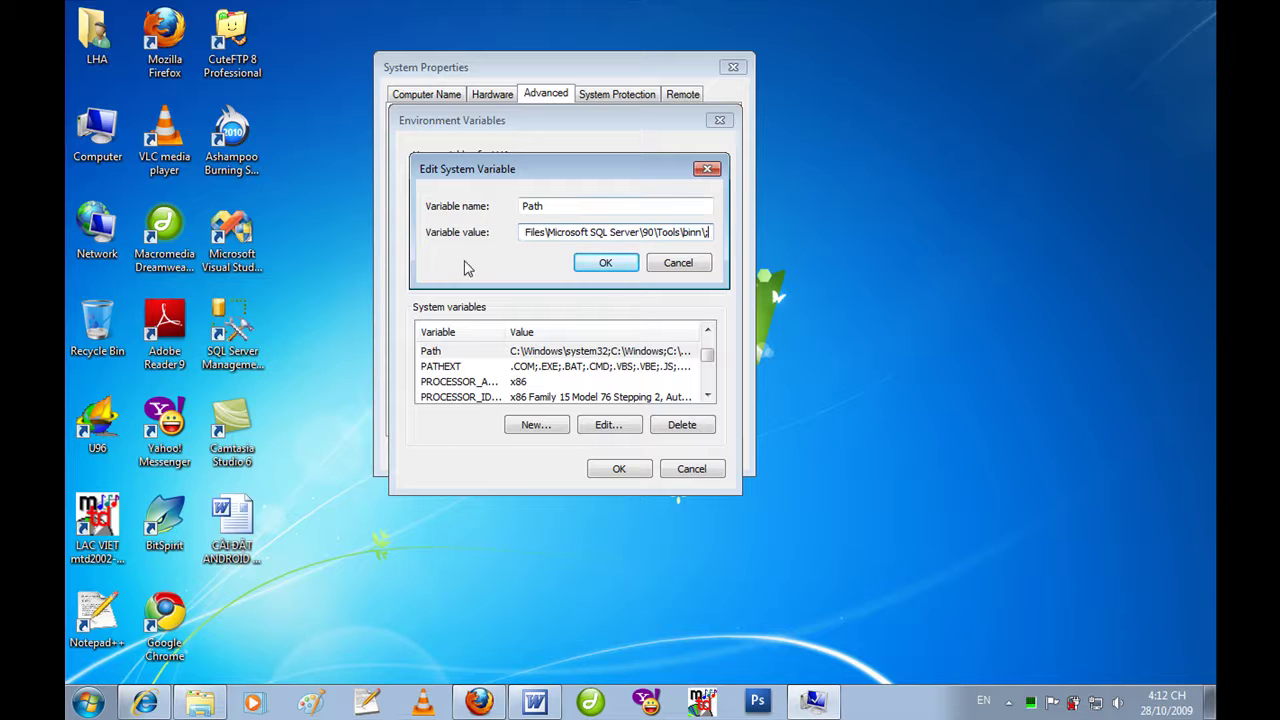
click(200, 703)
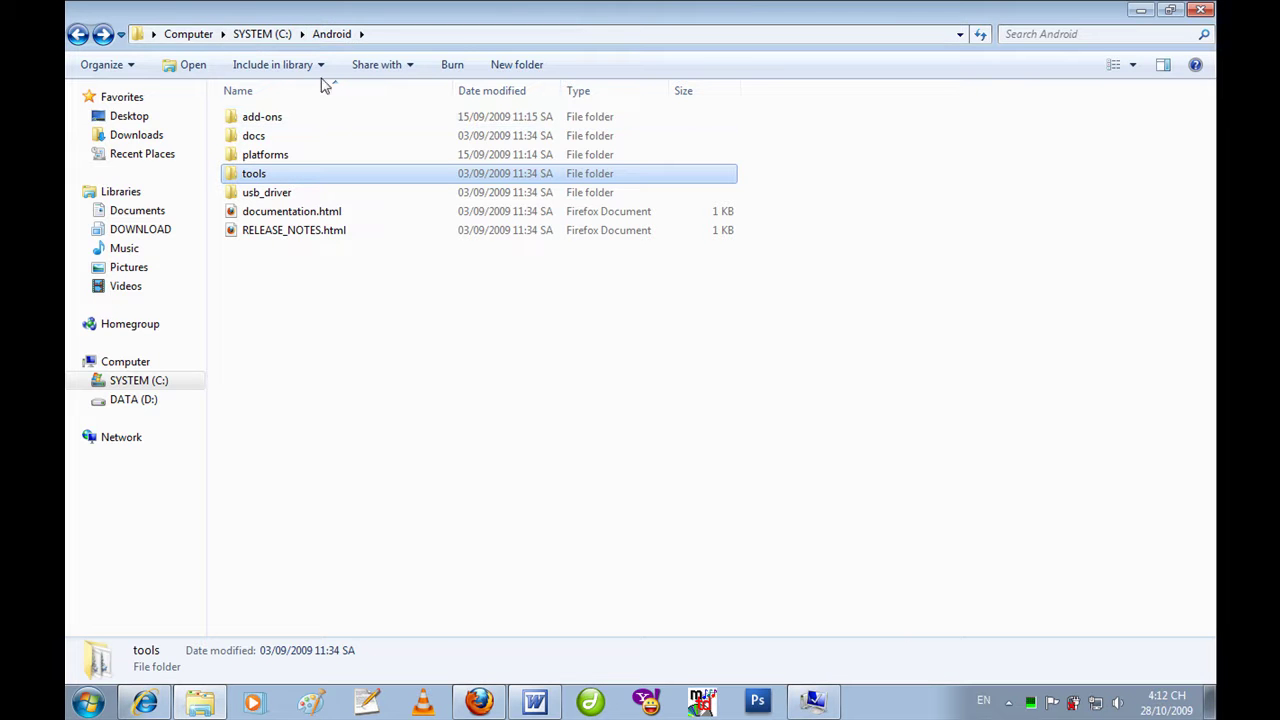
click(1141, 10)
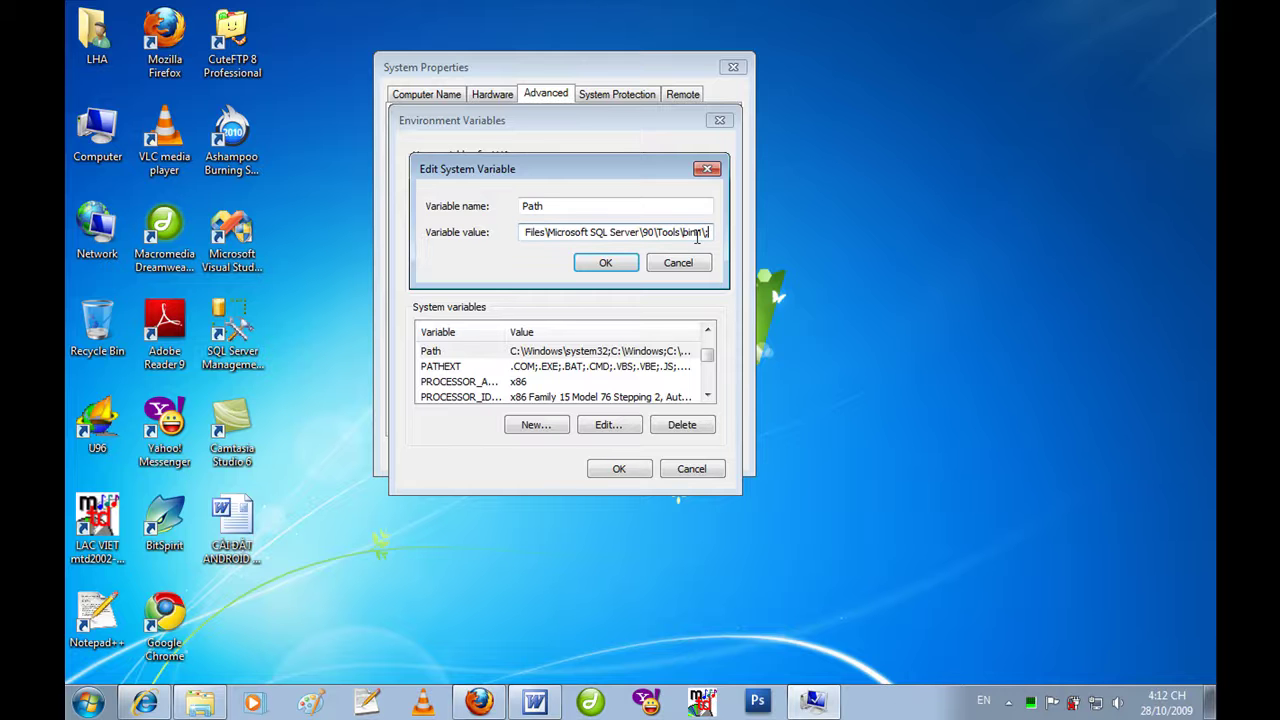
text(C)
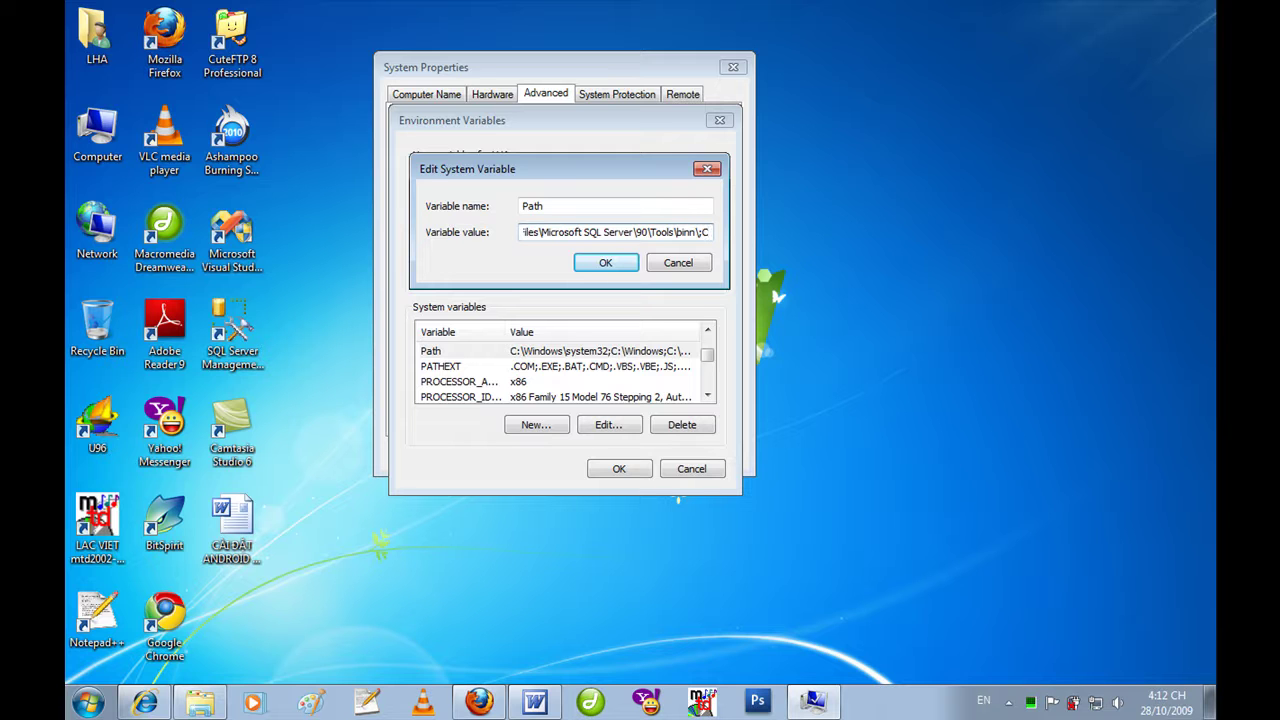
text(:\Android\too)
text(ls)
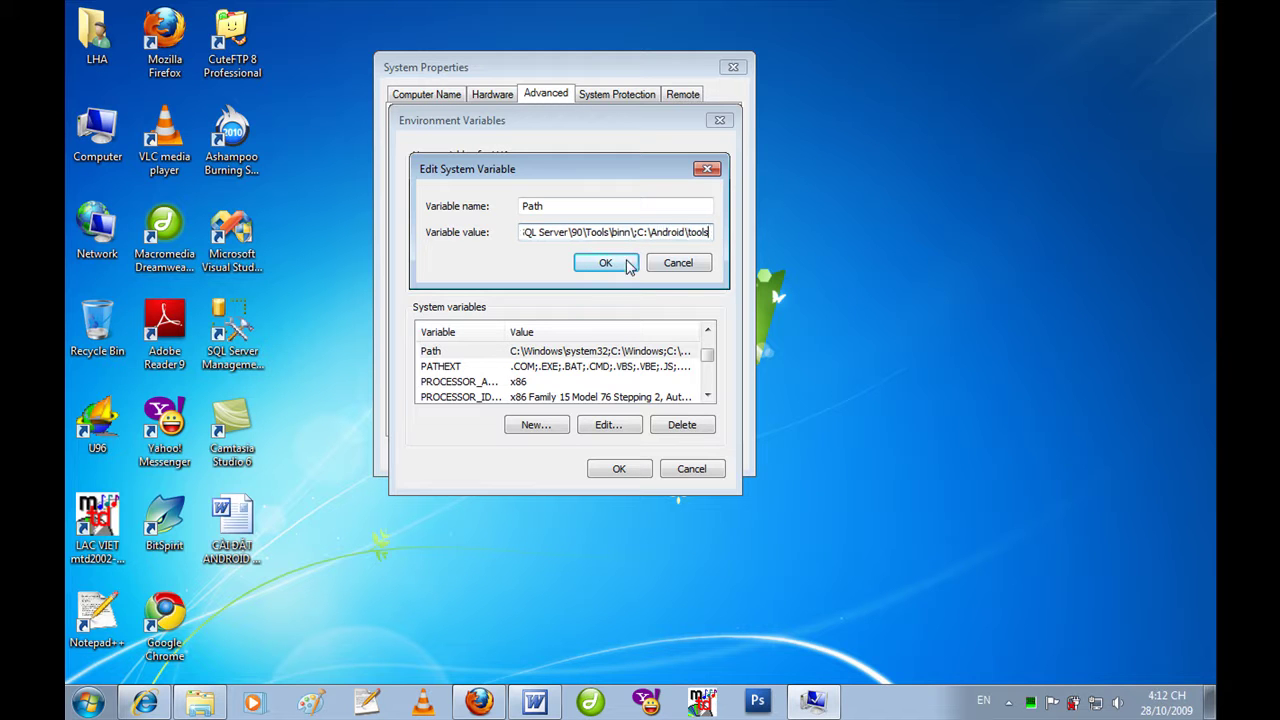
Review the Path value around the C:\Android\tools entry and save the variable, environment and system property changes.
drag(637, 232, 512, 232)
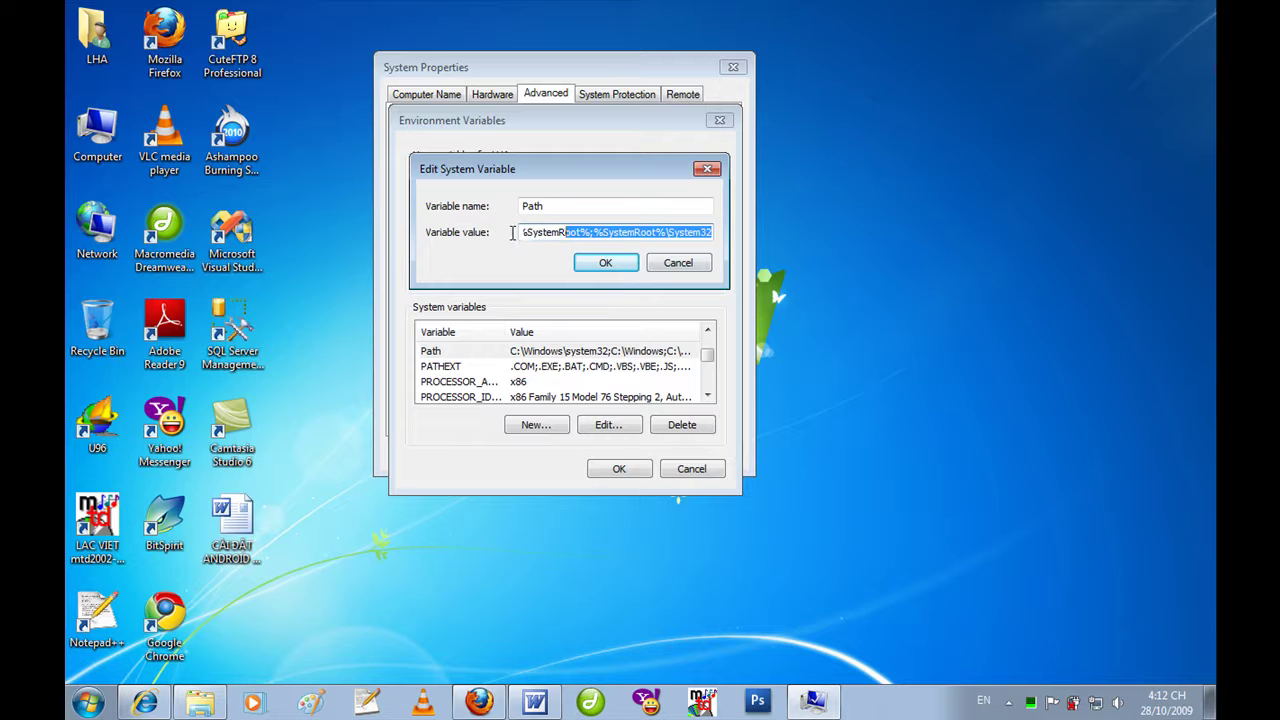
click(600, 232)
drag(638, 232, 515, 232)
click(607, 232)
drag(607, 232, 678, 234)
click(665, 232)
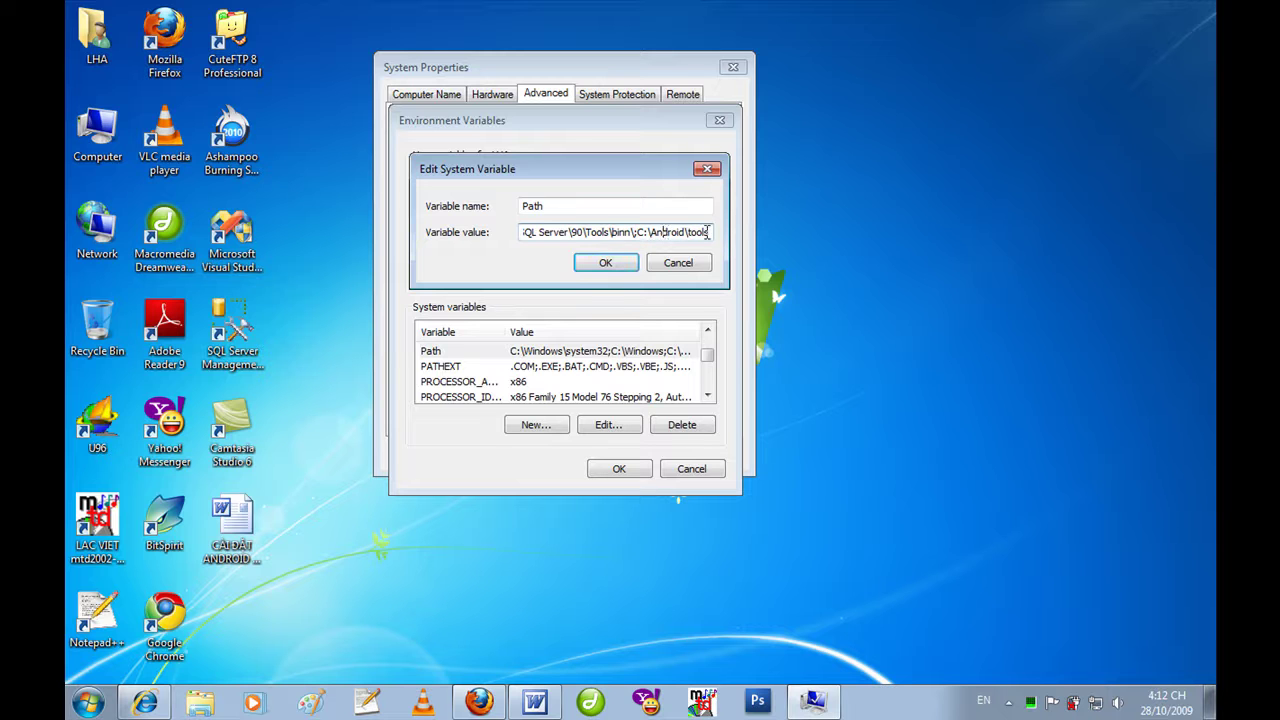
click(606, 263)
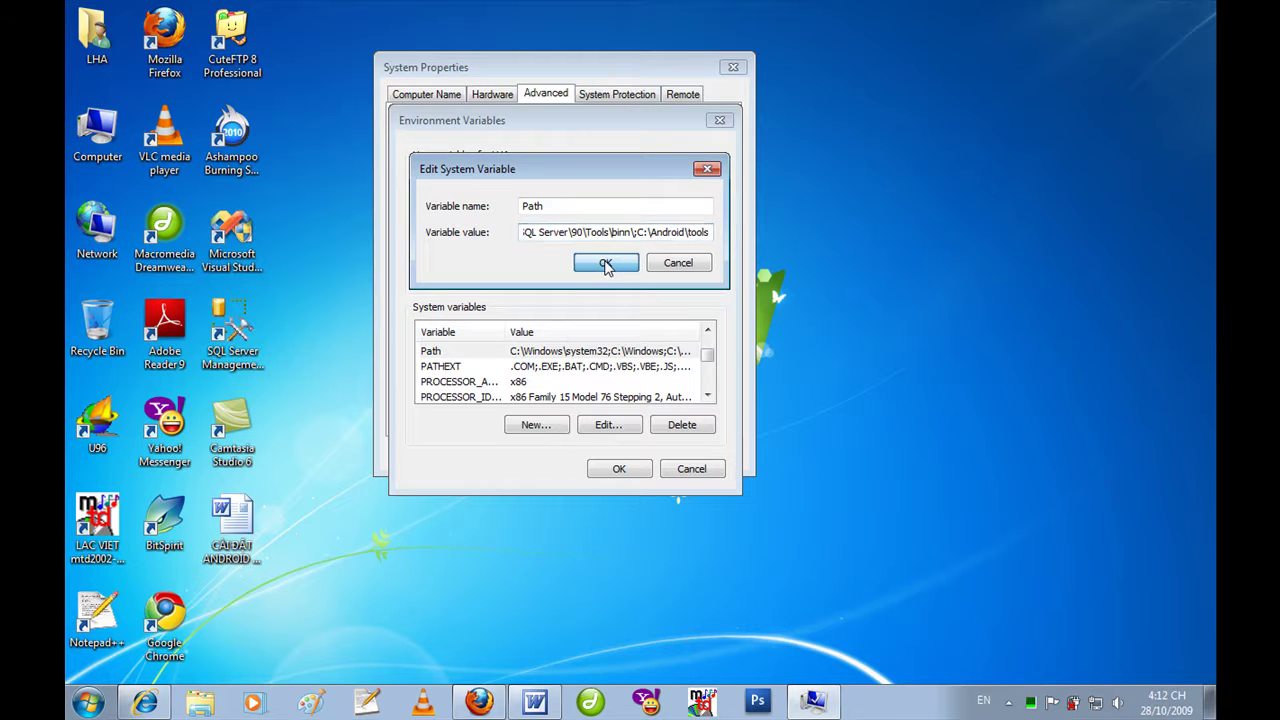
click(619, 469)
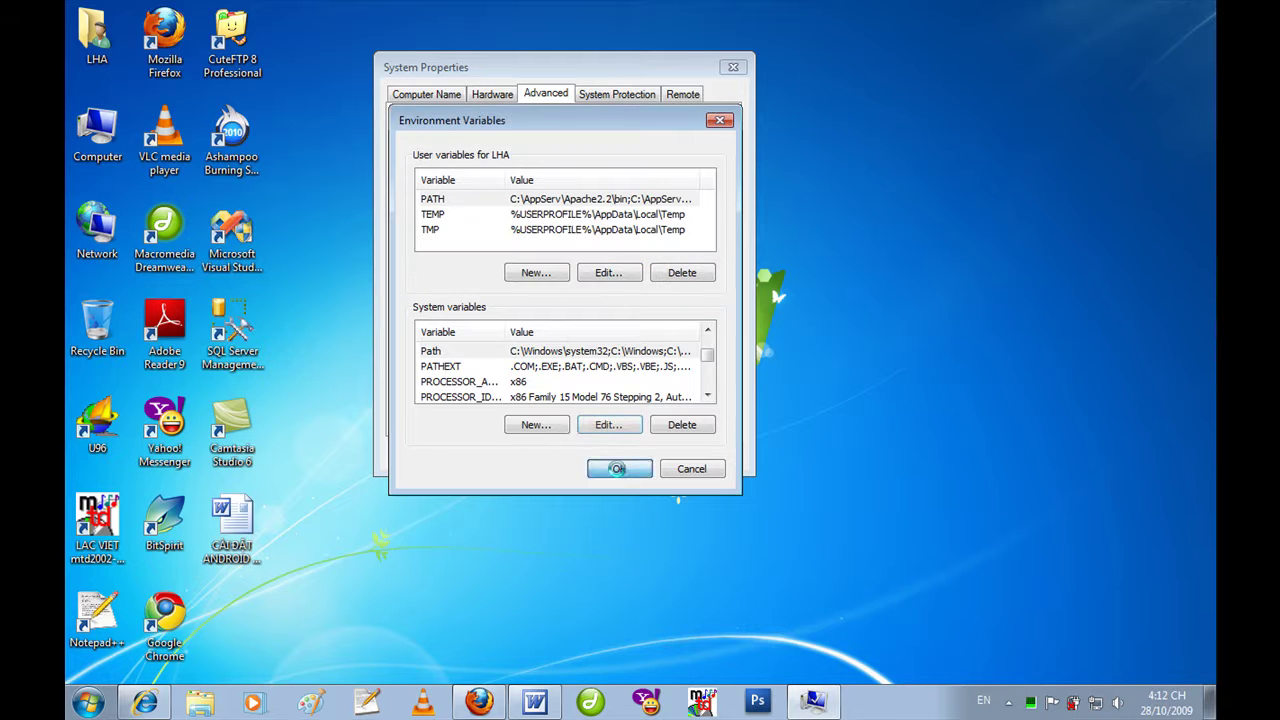
click(578, 458)
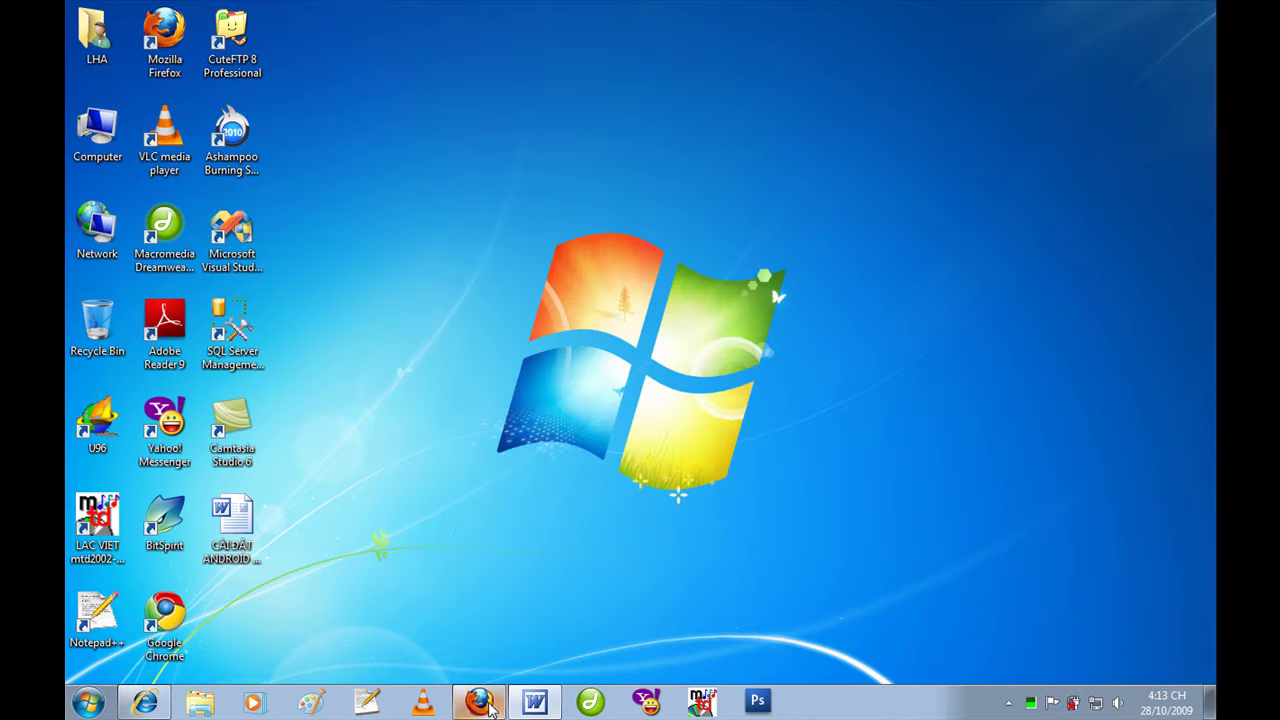
click(145, 702)
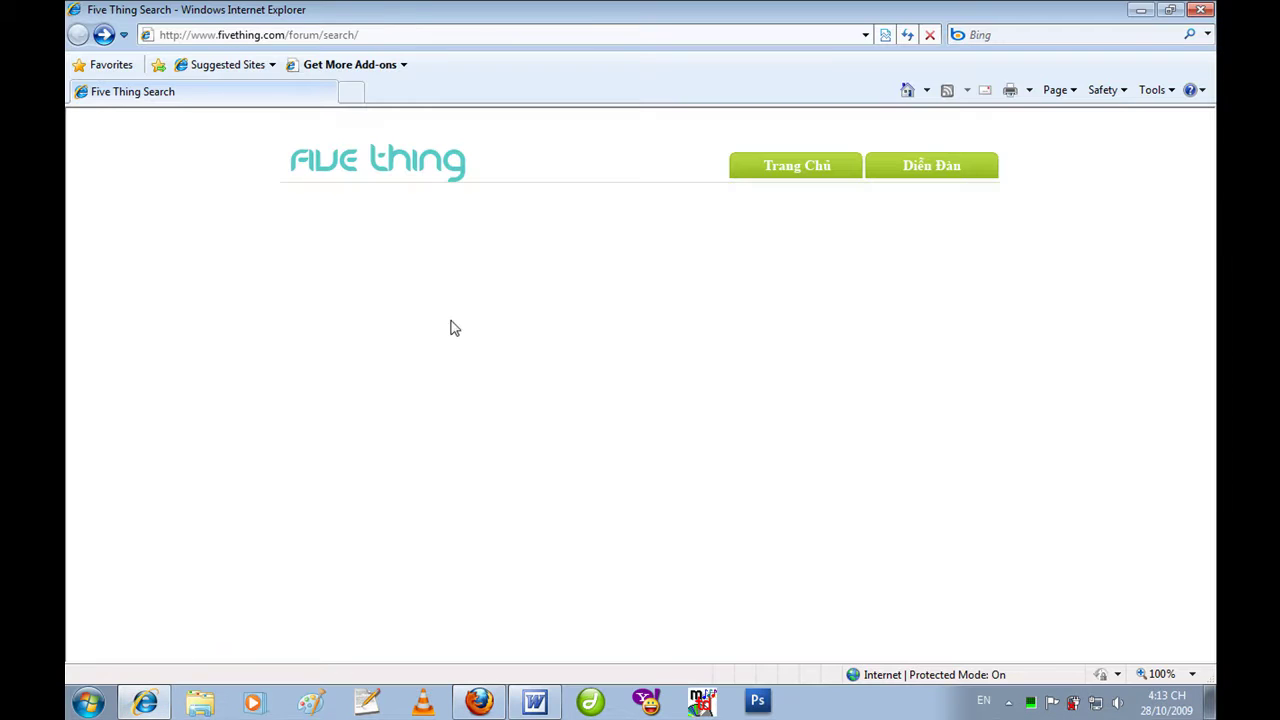
click(145, 702)
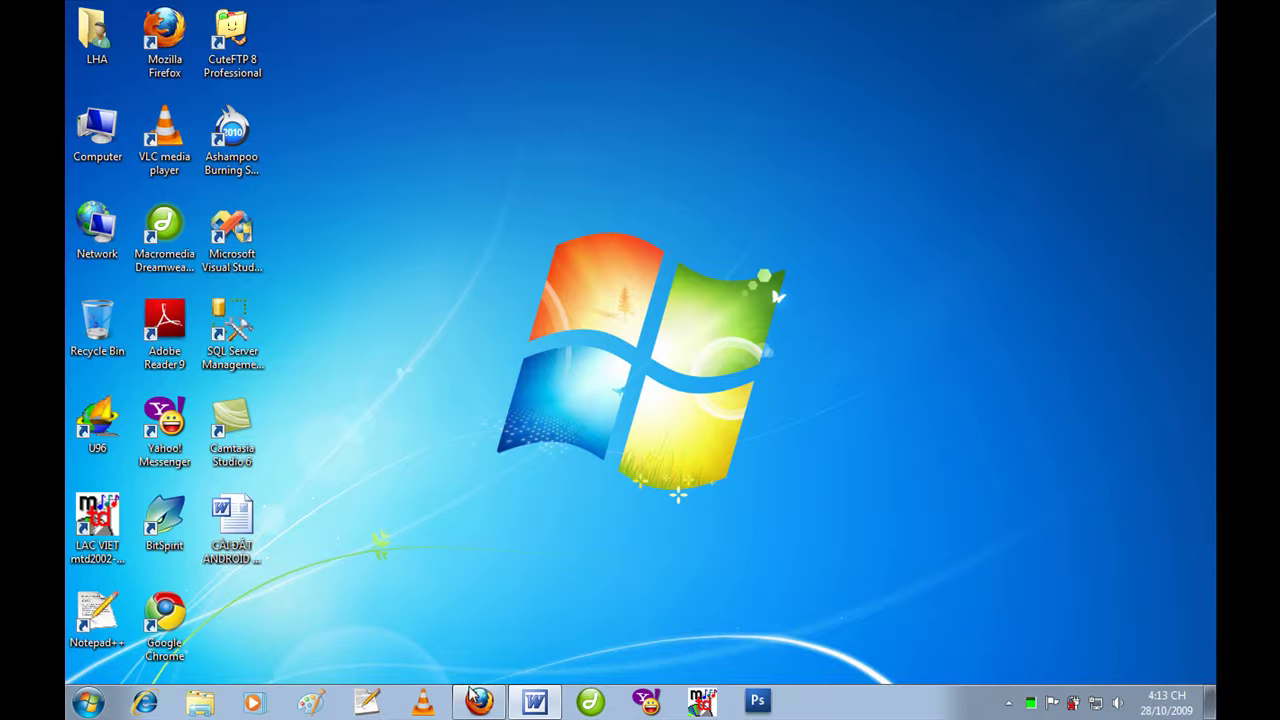
click(472, 694)
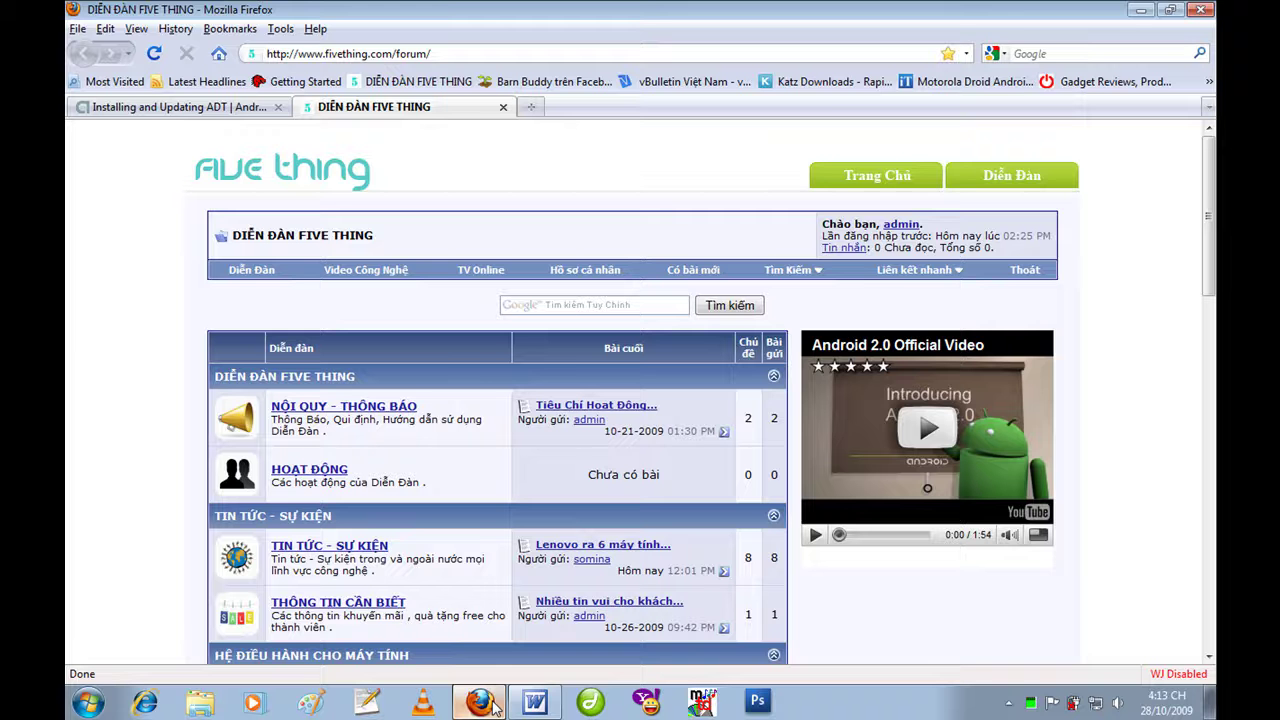
Examine the contents of the Android folder on SYSTEM (C:).
click(203, 704)
click(141, 380)
double_click(266, 120)
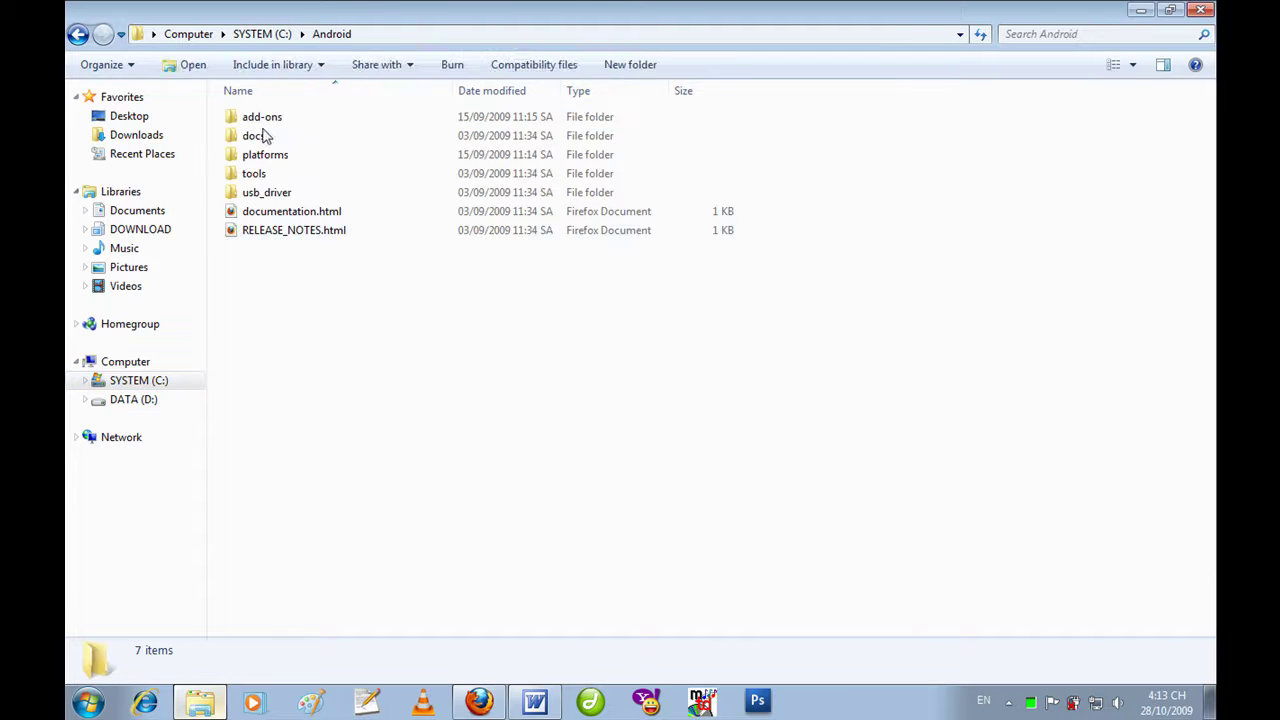
right_click(300, 286)
click(122, 398)
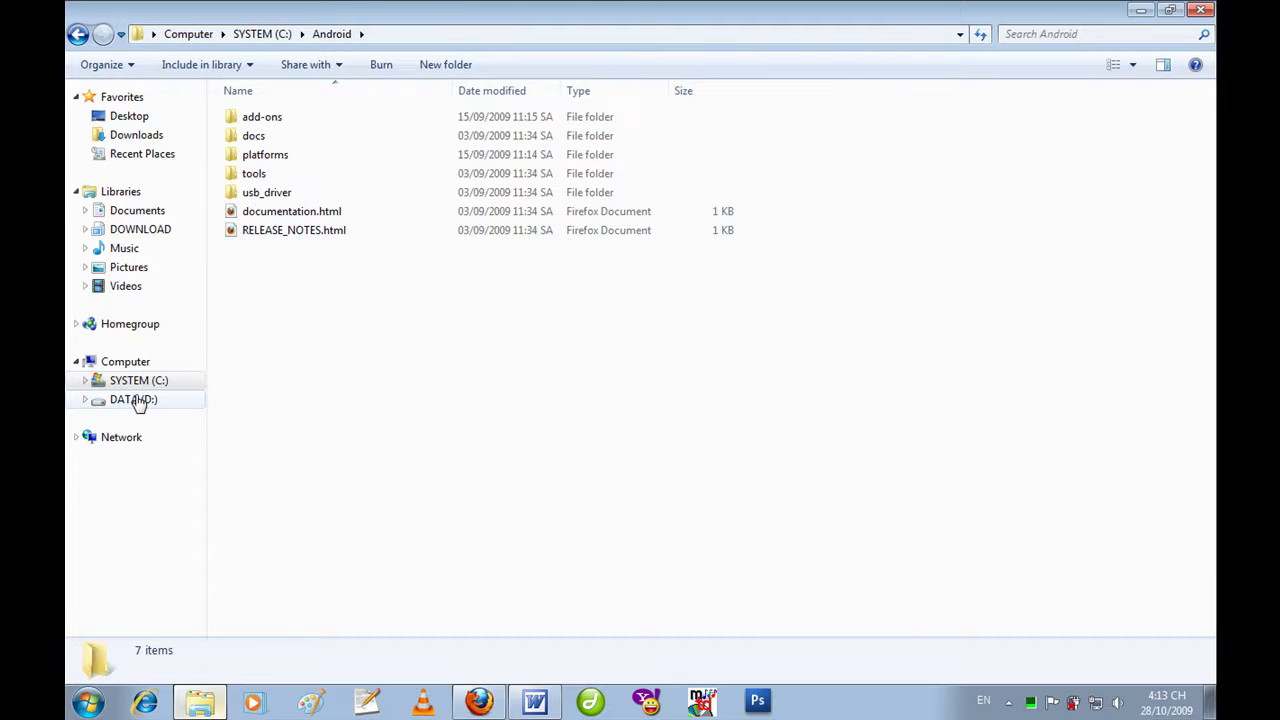
Copy eclipse-cpp-galileo-win32.zip from D:\Android into C:\Android.
click(141, 404)
double_click(265, 134)
right_click(300, 210)
click(349, 282)
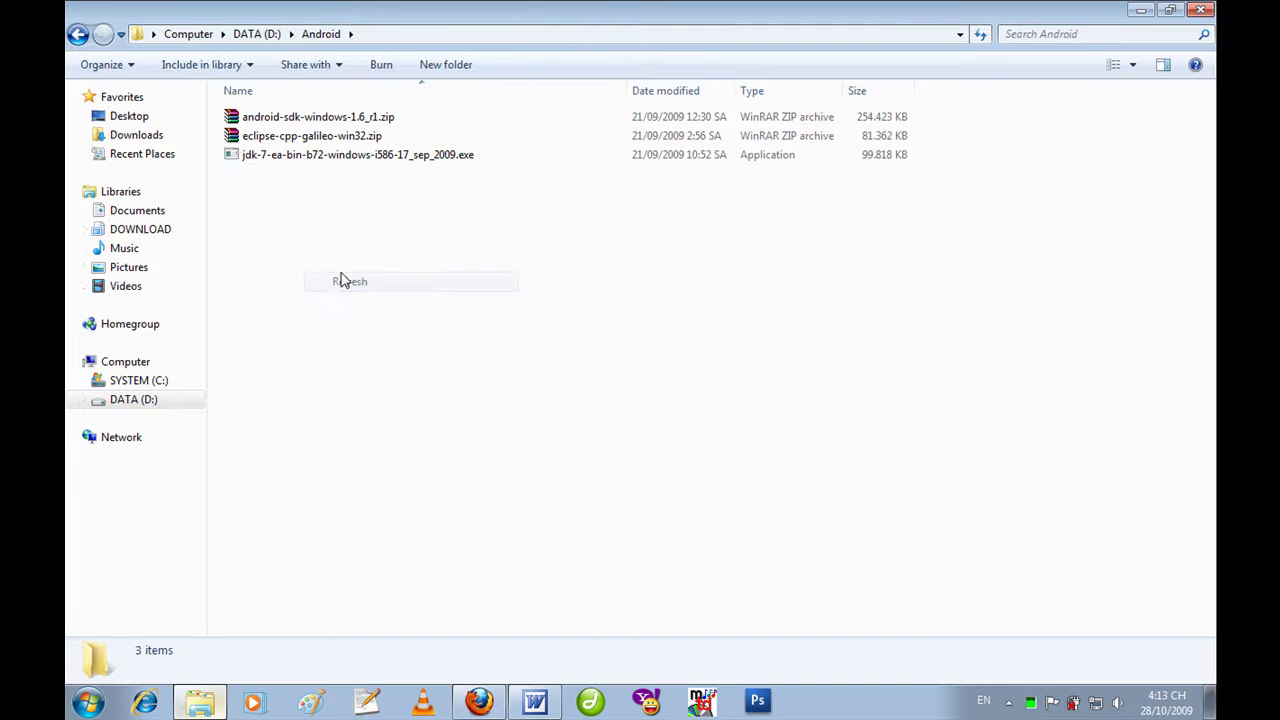
right_click(302, 138)
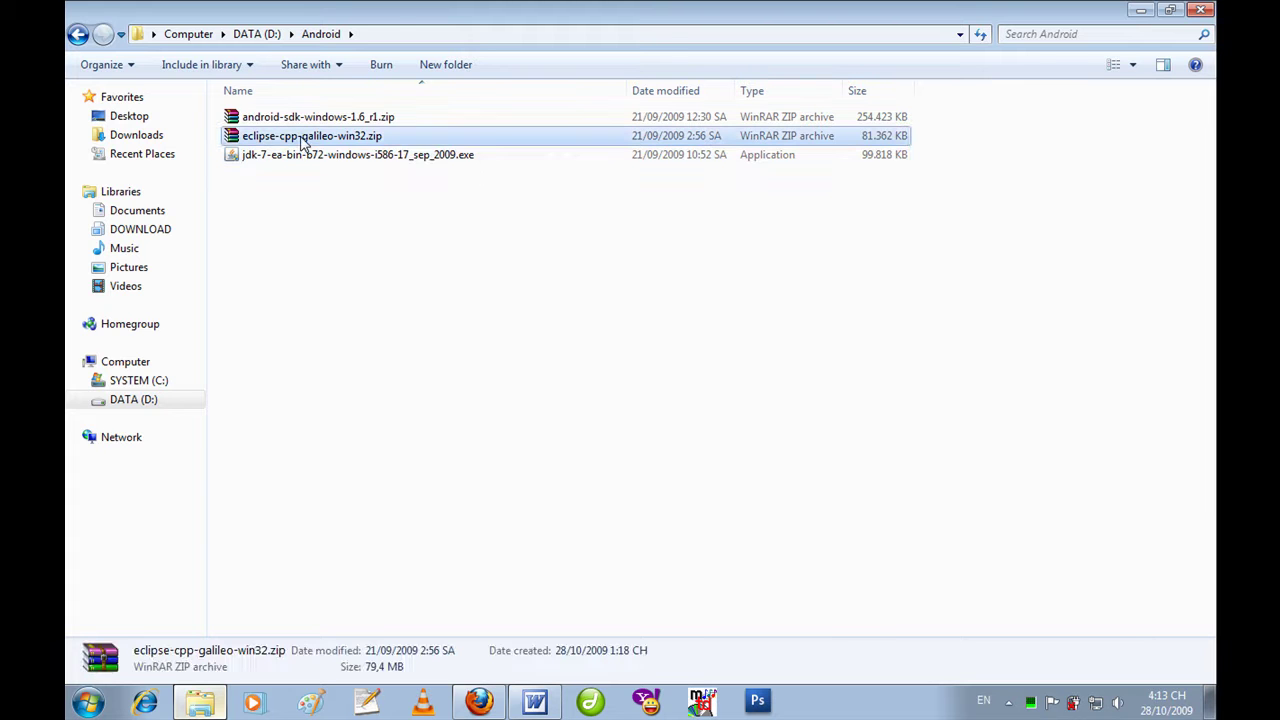
click(344, 351)
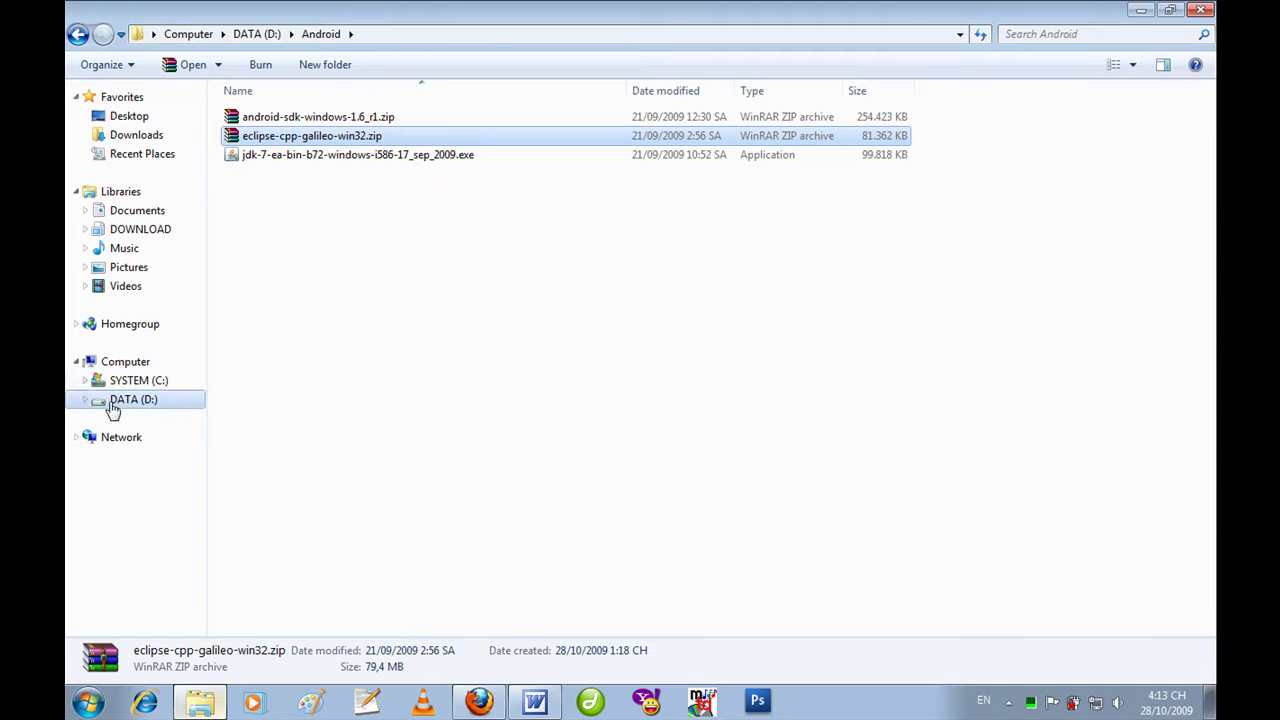
click(130, 381)
click(265, 124)
double_click(267, 127)
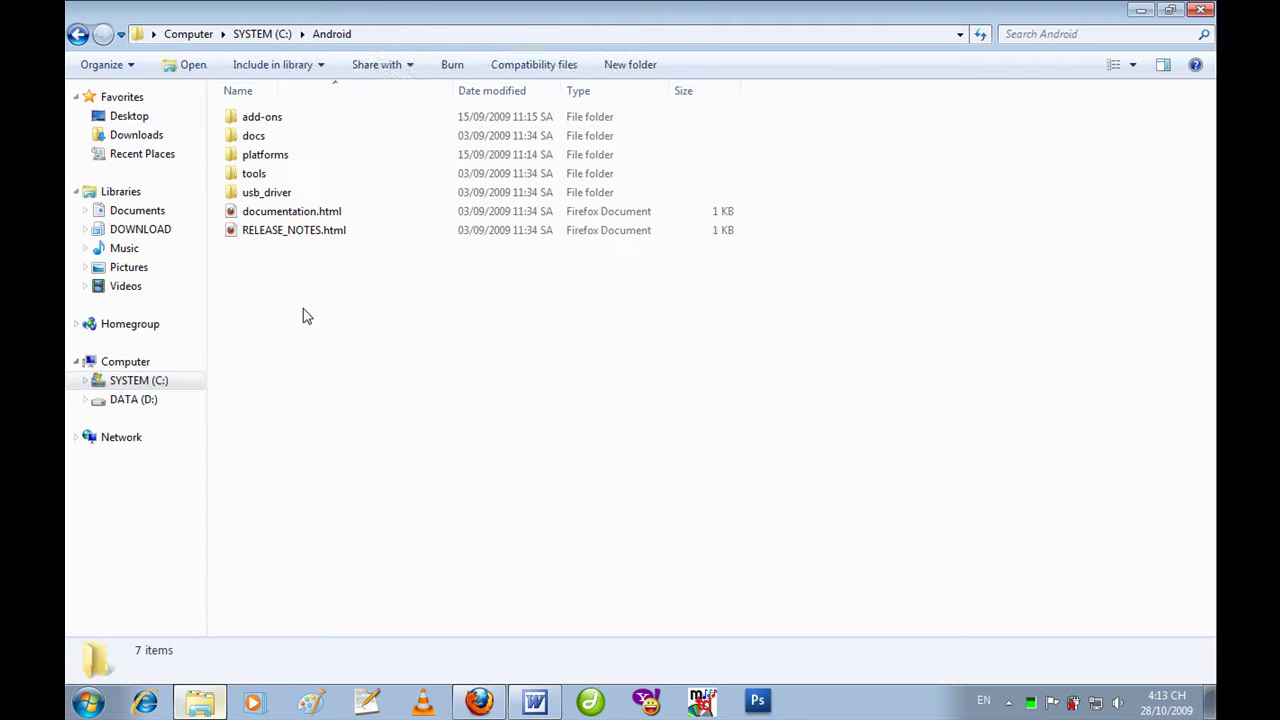
key(ctrl+v)
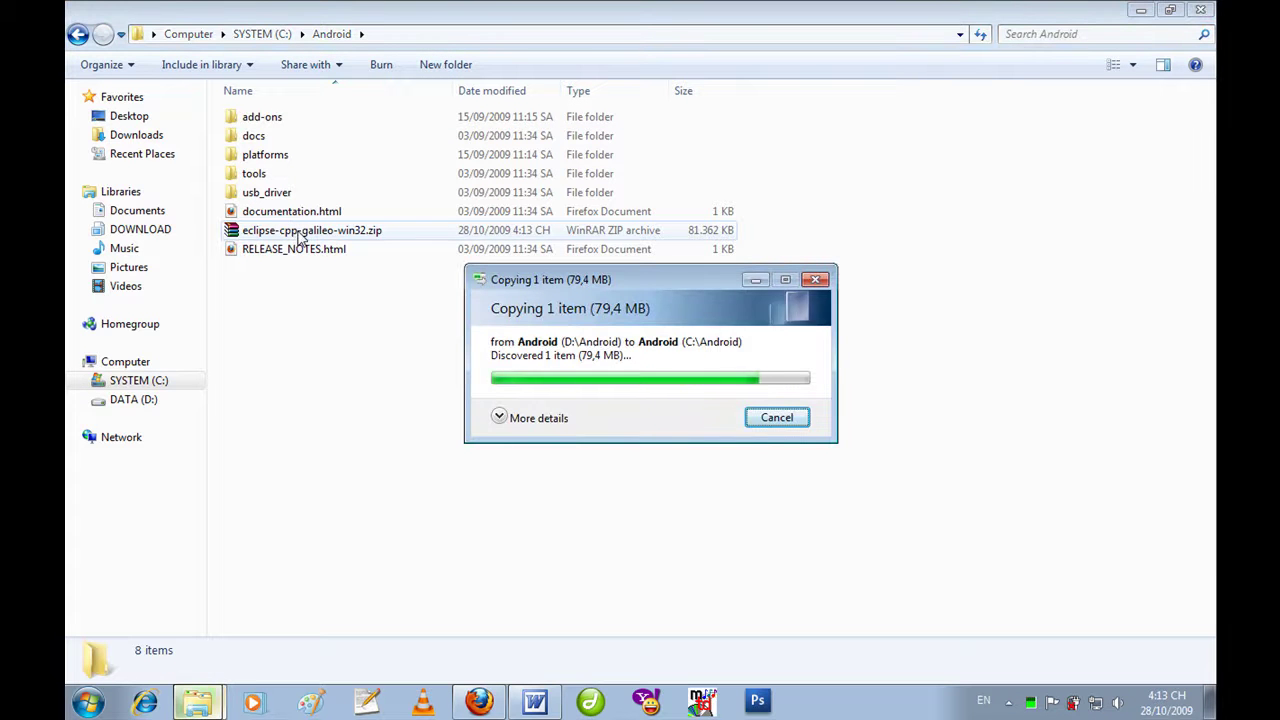
Extract the Eclipse archive in C:\Android to a separate folder named eclipse-cpp-galileo-win32.
click(297, 236)
right_click(298, 232)
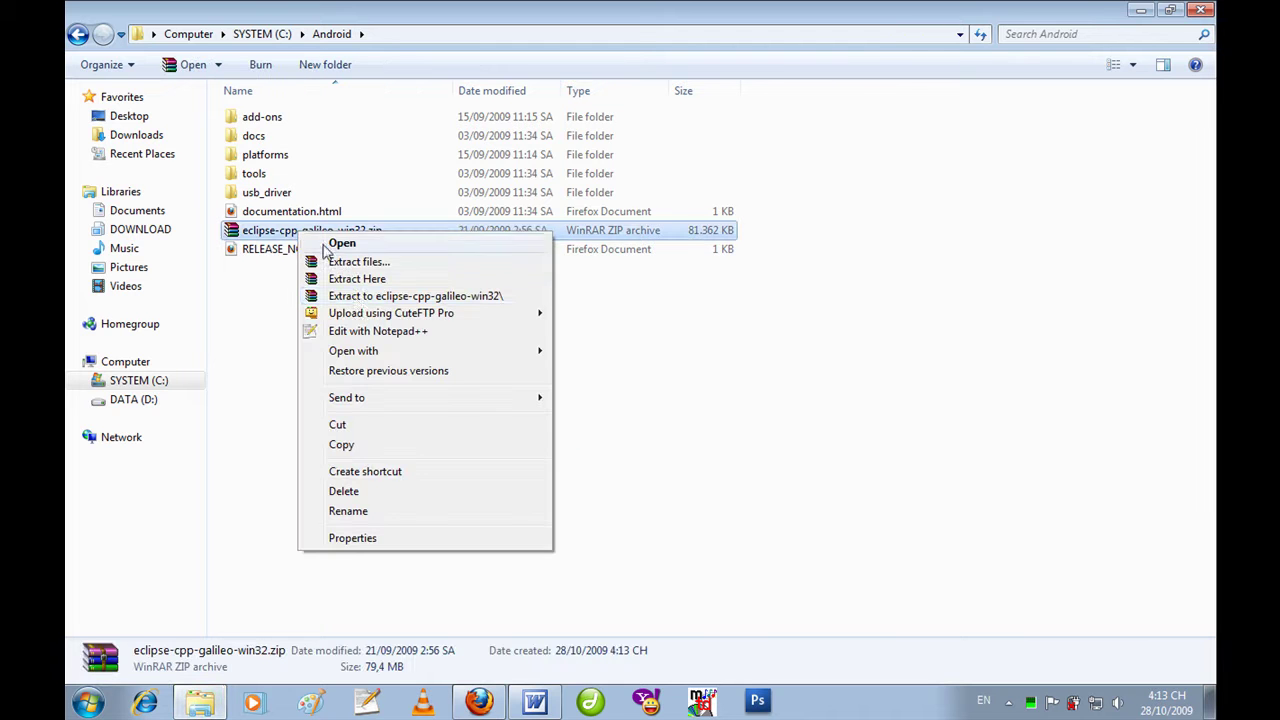
click(356, 296)
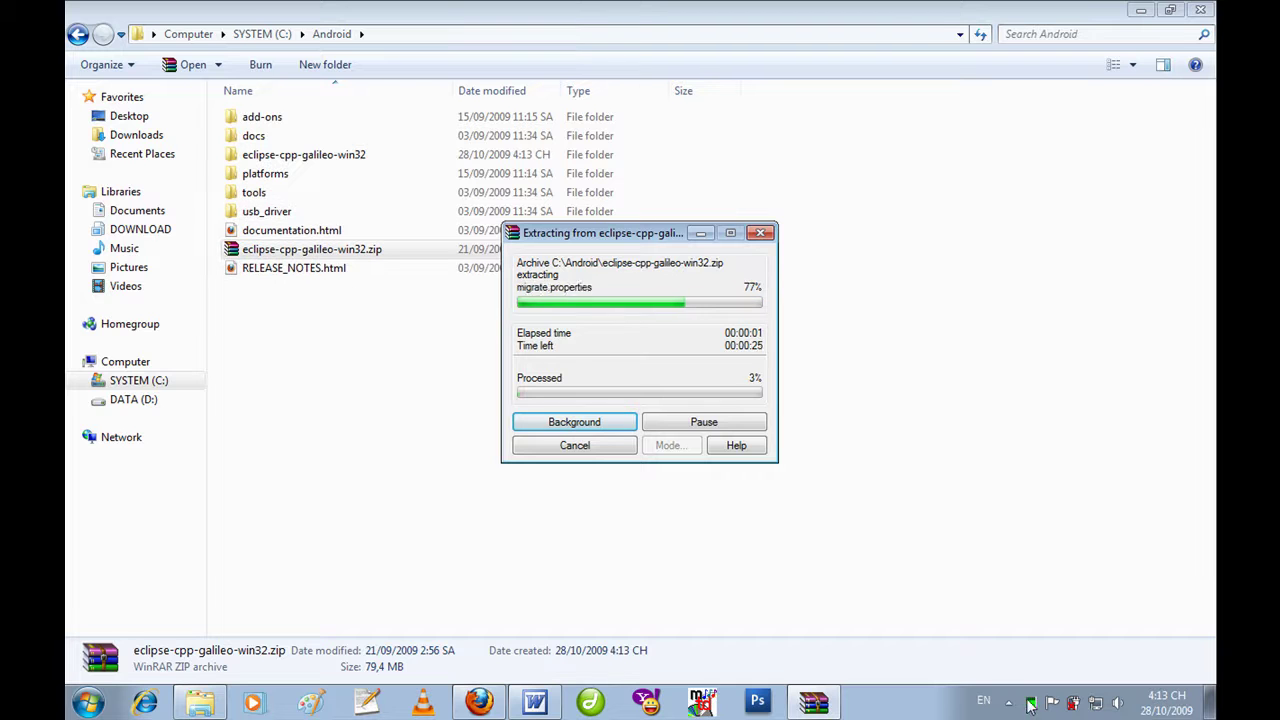
click(1010, 702)
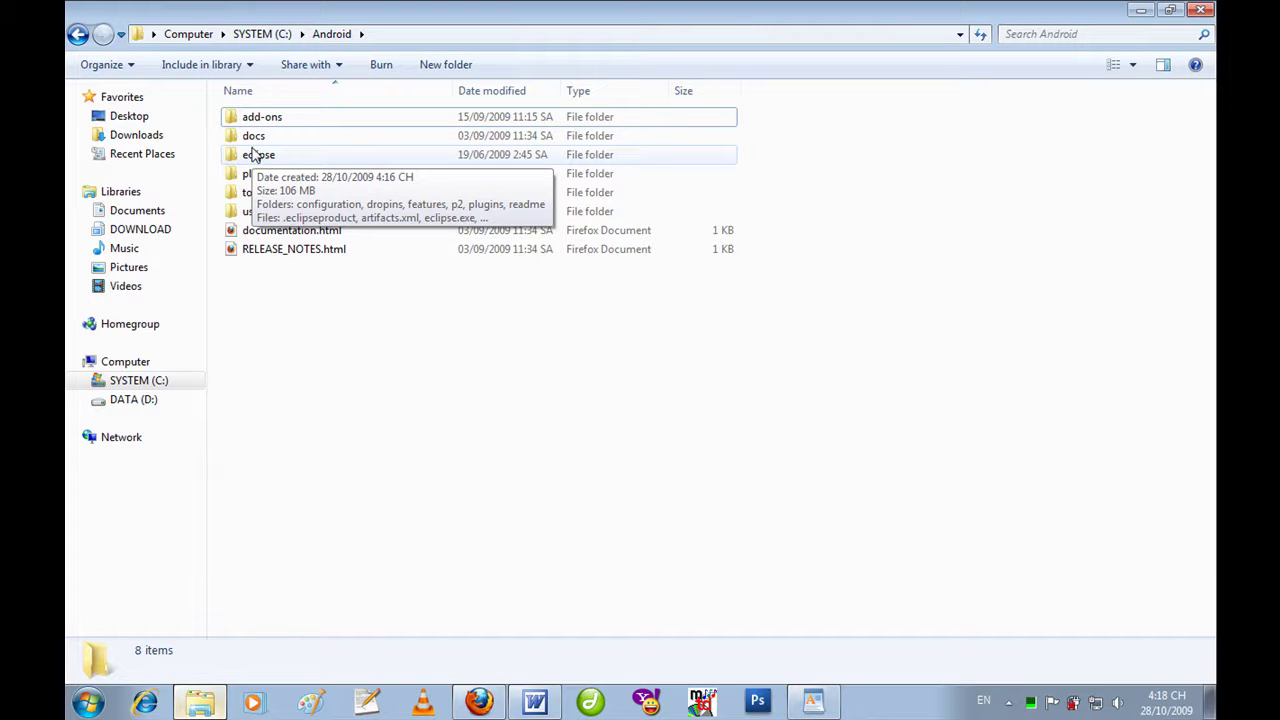
Create a desktop shortcut for eclipse.exe from the C:\Android\eclipse folder and show the desktop.
double_click(256, 160)
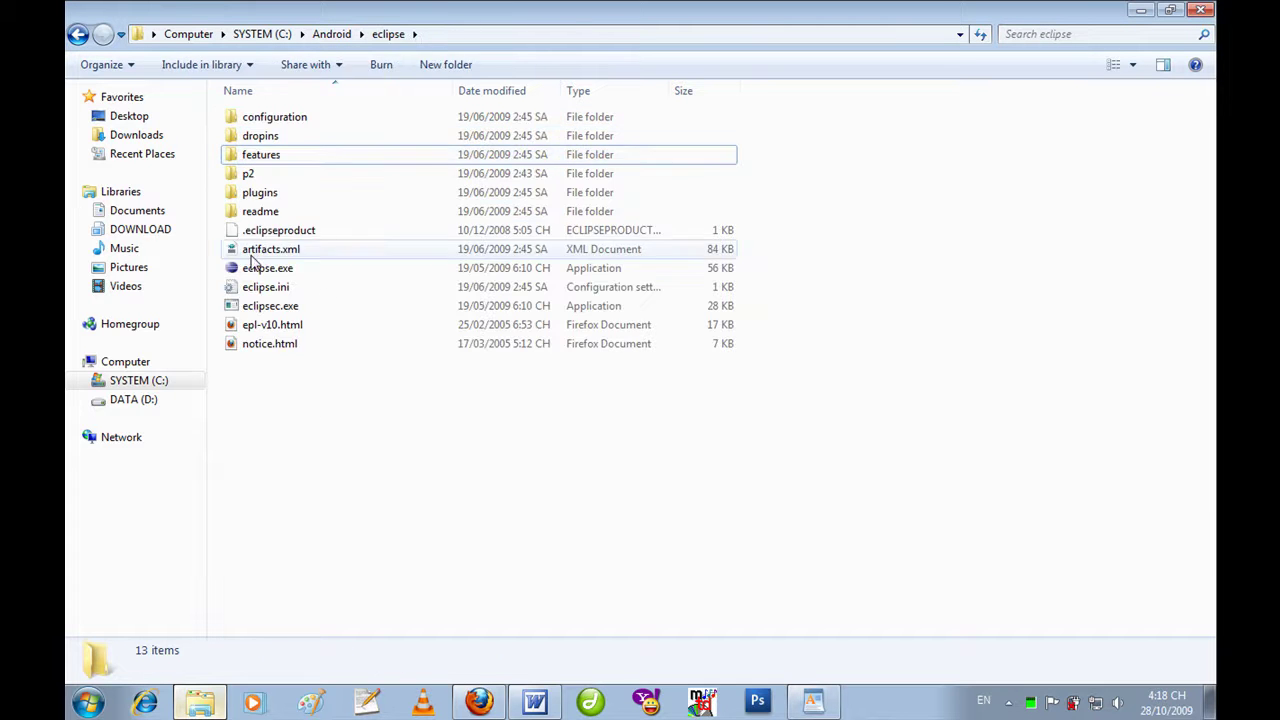
right_click(263, 270)
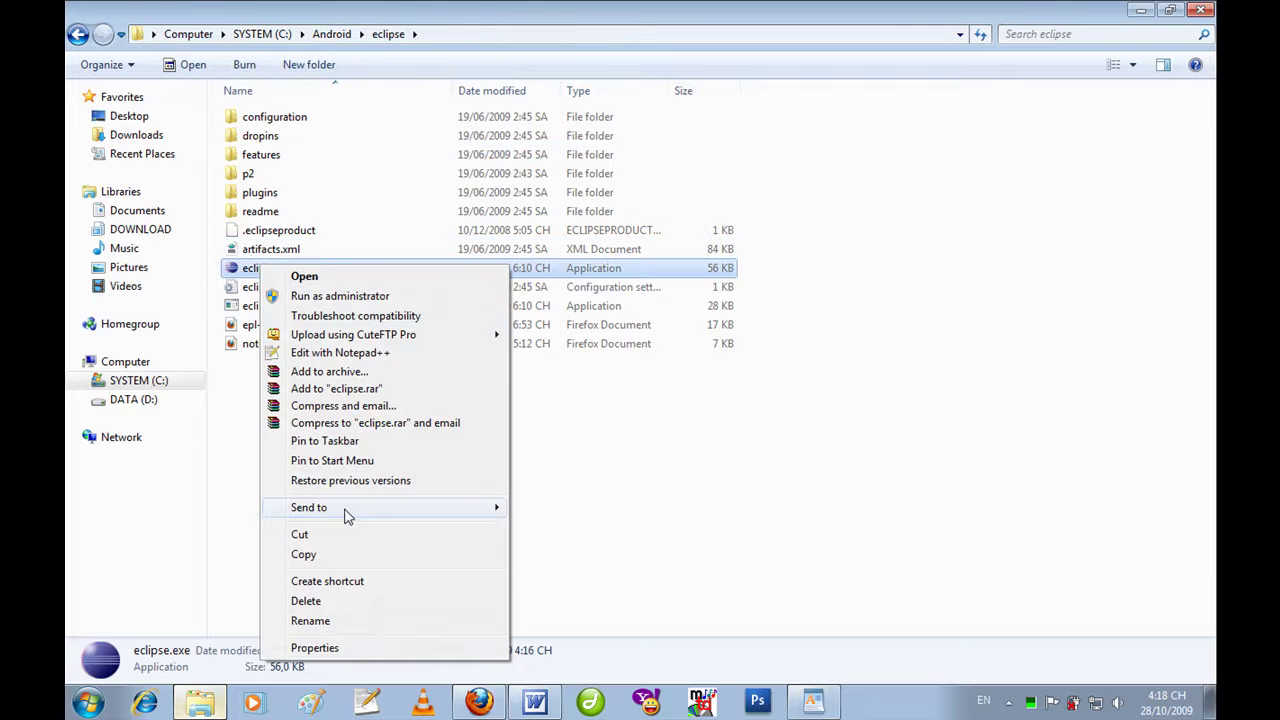
mouse_move(460, 515)
click(580, 527)
click(628, 417)
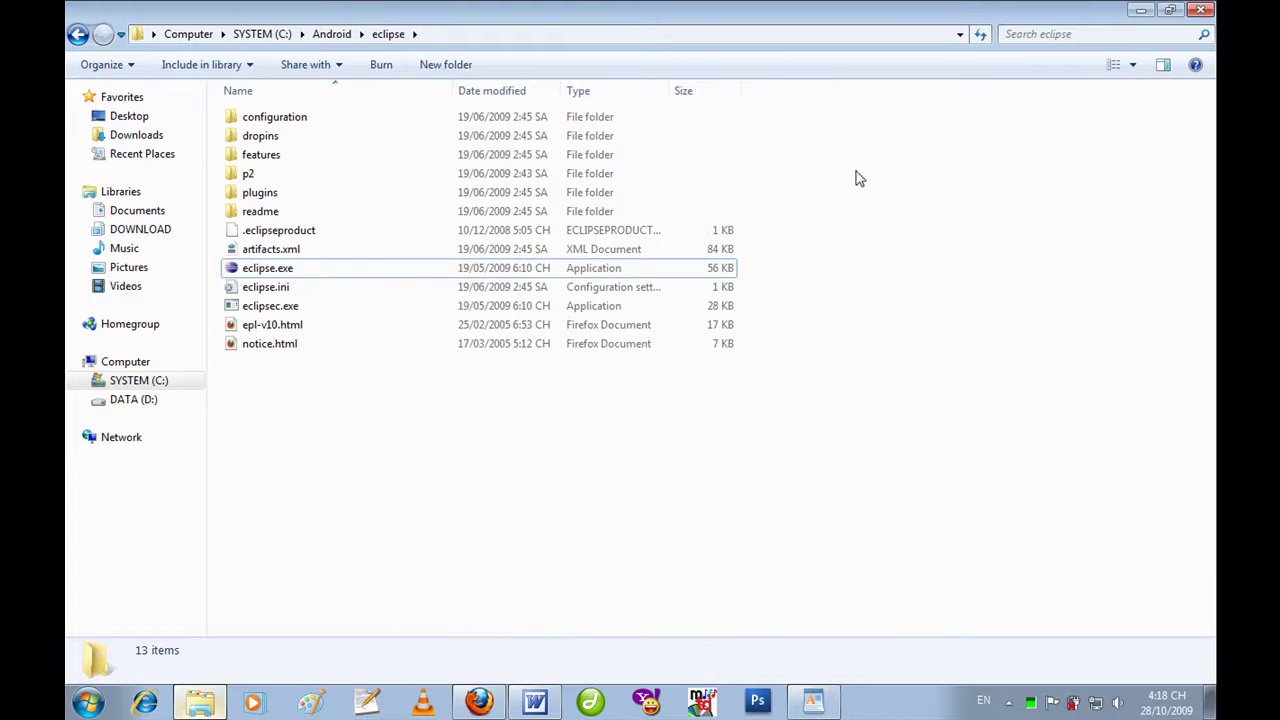
click(1140, 10)
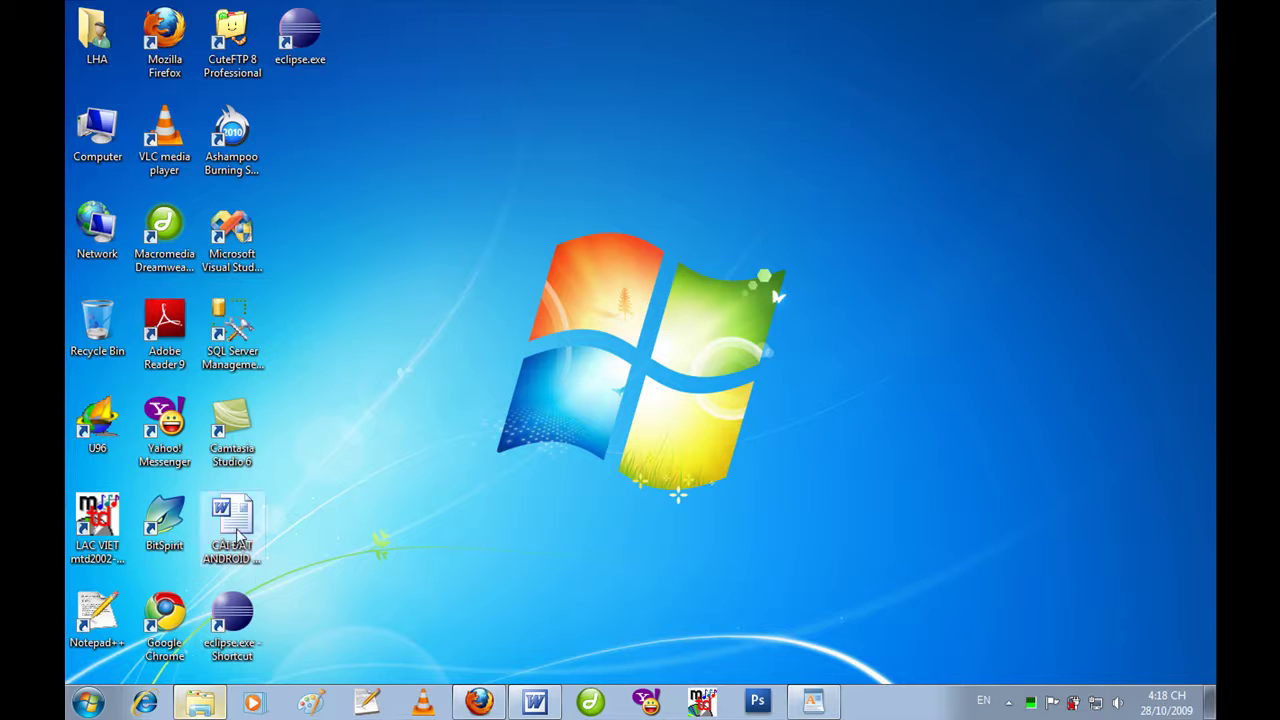
Remove the duplicate Eclipse shortcut from the desktop and rename the remaining one to eclipse.exe.
drag(250, 608, 97, 332)
right_click(330, 47)
click(397, 391)
drag(500, 165, 322, 70)
click(324, 74)
click(326, 76)
key(BackSpace)
key(BackSpace)
key(BackSpace)
key(BackSpace)
key(BackSpace)
key(BackSpace)
key(BackSpace)
key(BackSpace)
key(BackSpace)
key(BackSpace)
key(BackSpace)
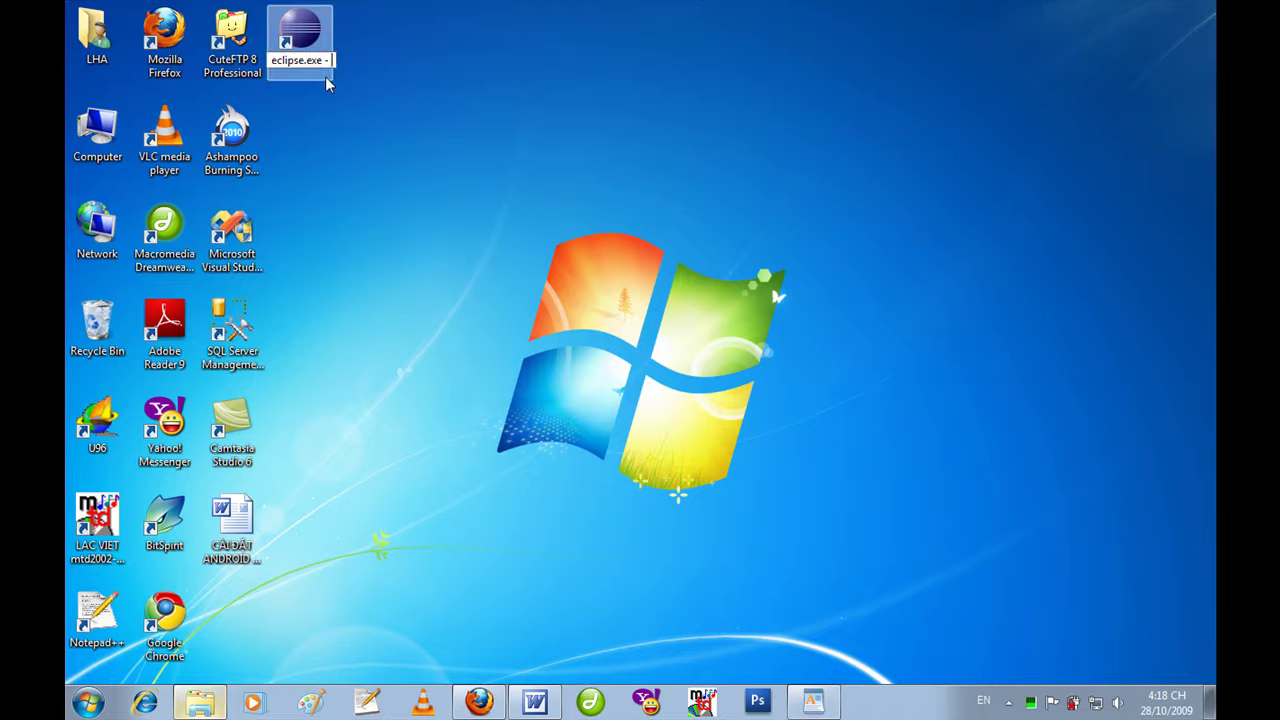
key(Return)
Launch Eclipse from its desktop shortcut and accept the suggested workspace folder.
double_click(325, 76)
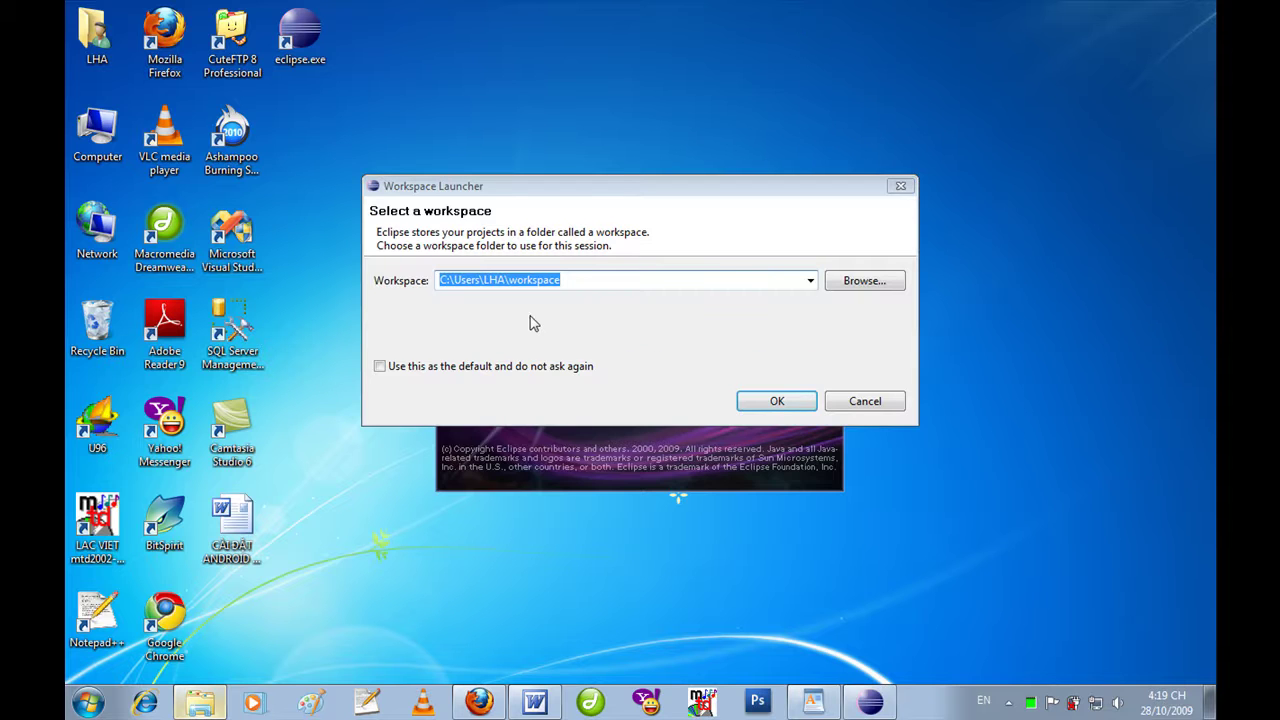
click(782, 401)
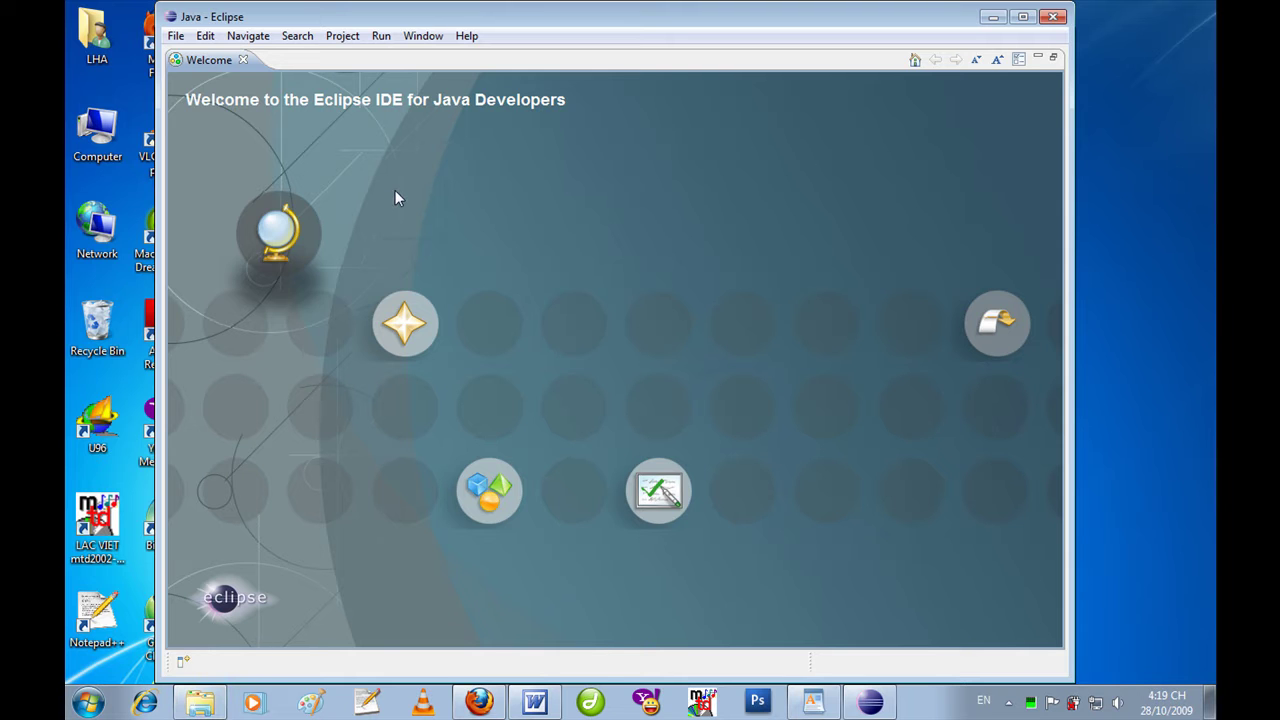
click(488, 706)
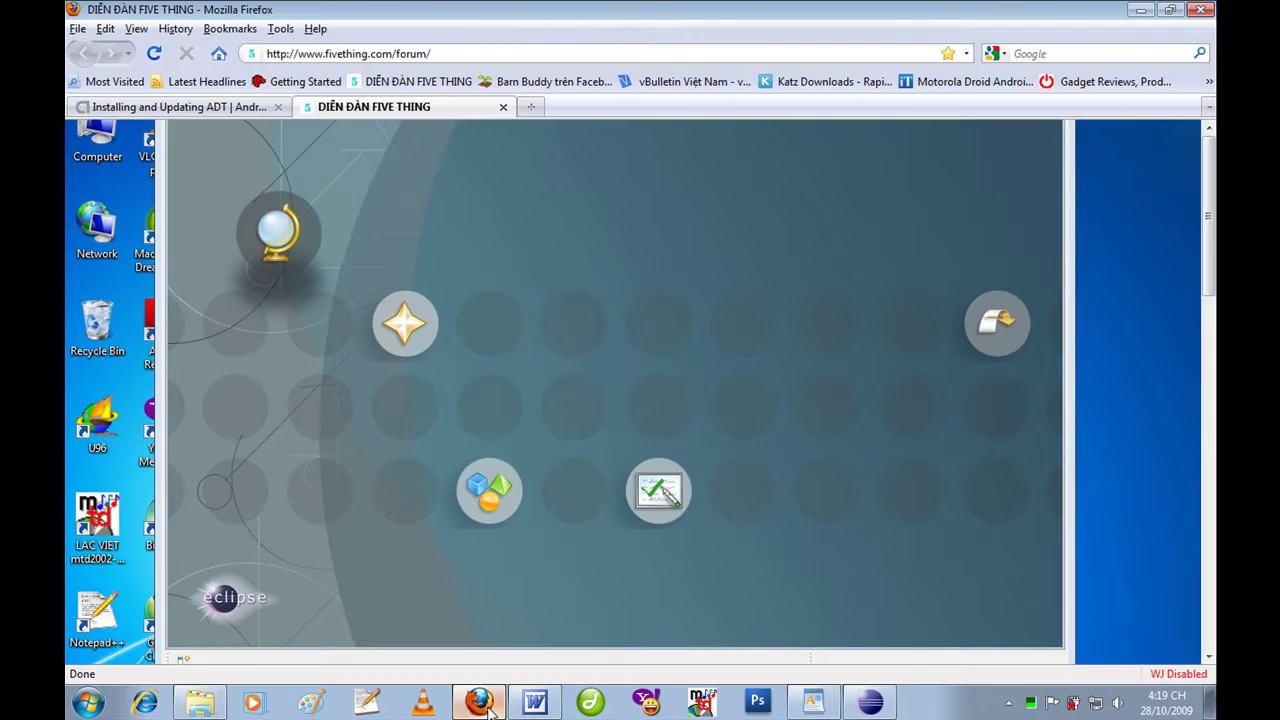
click(490, 708)
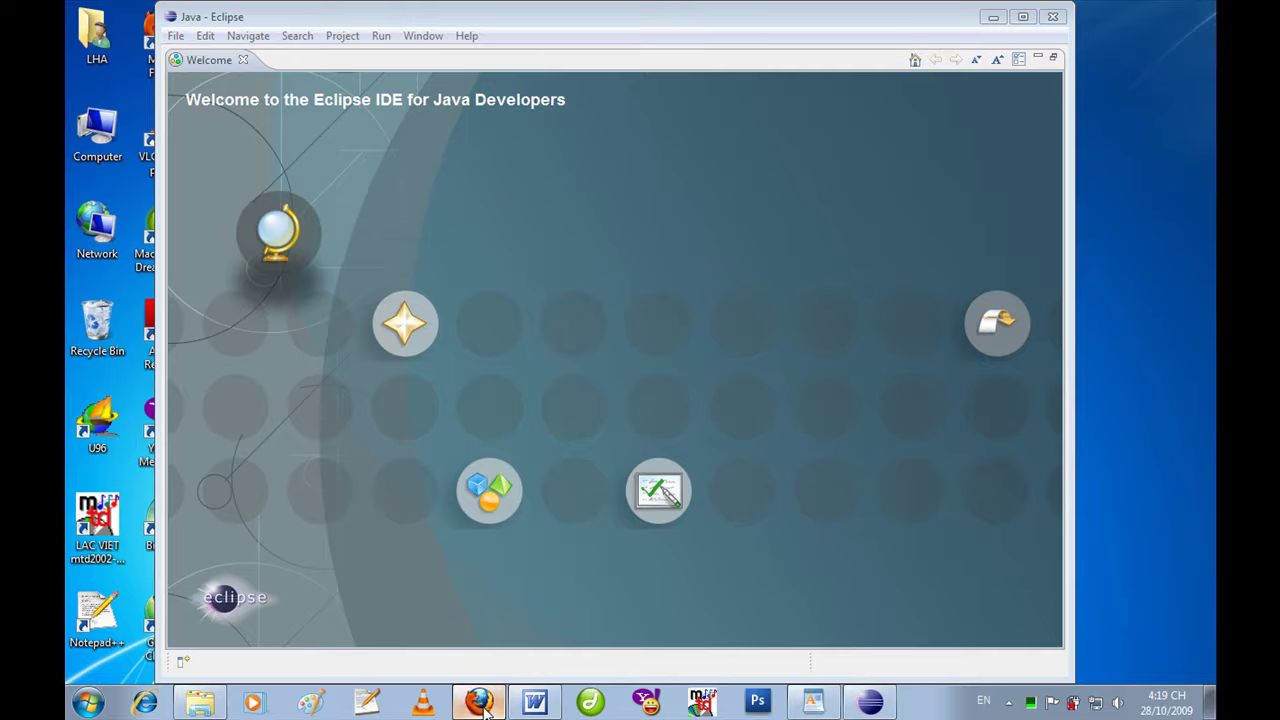
click(484, 705)
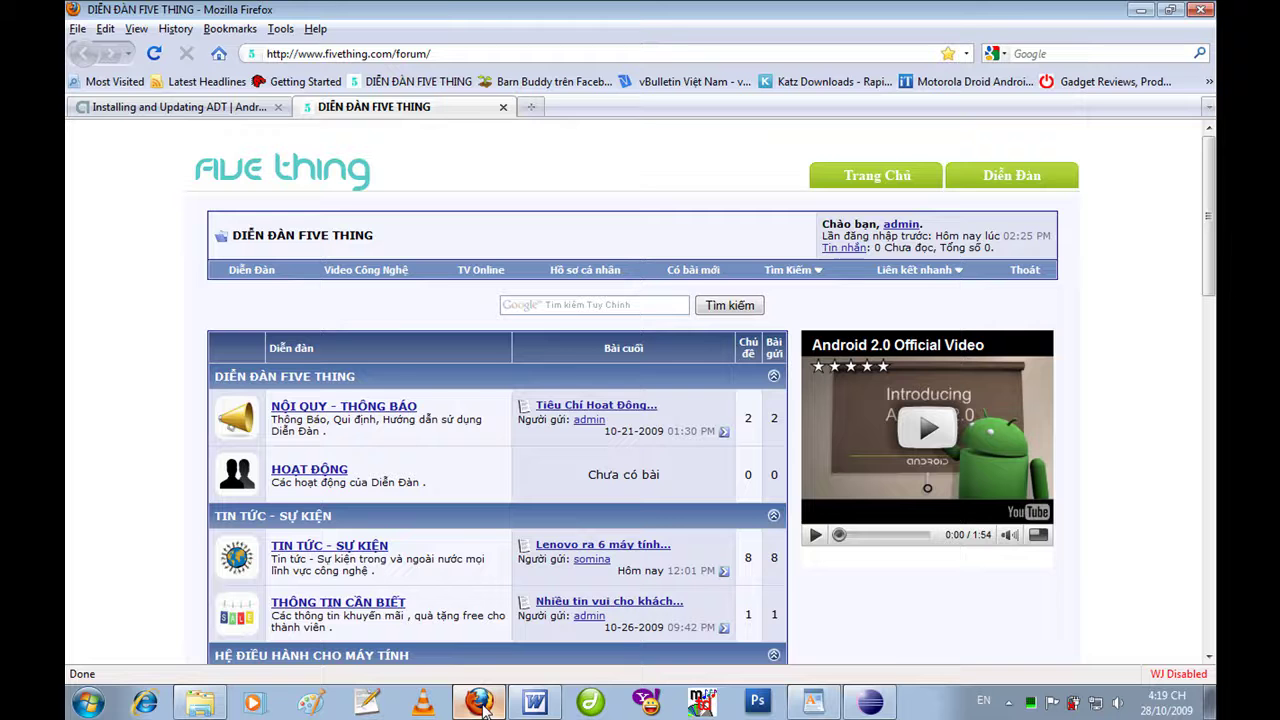
click(204, 110)
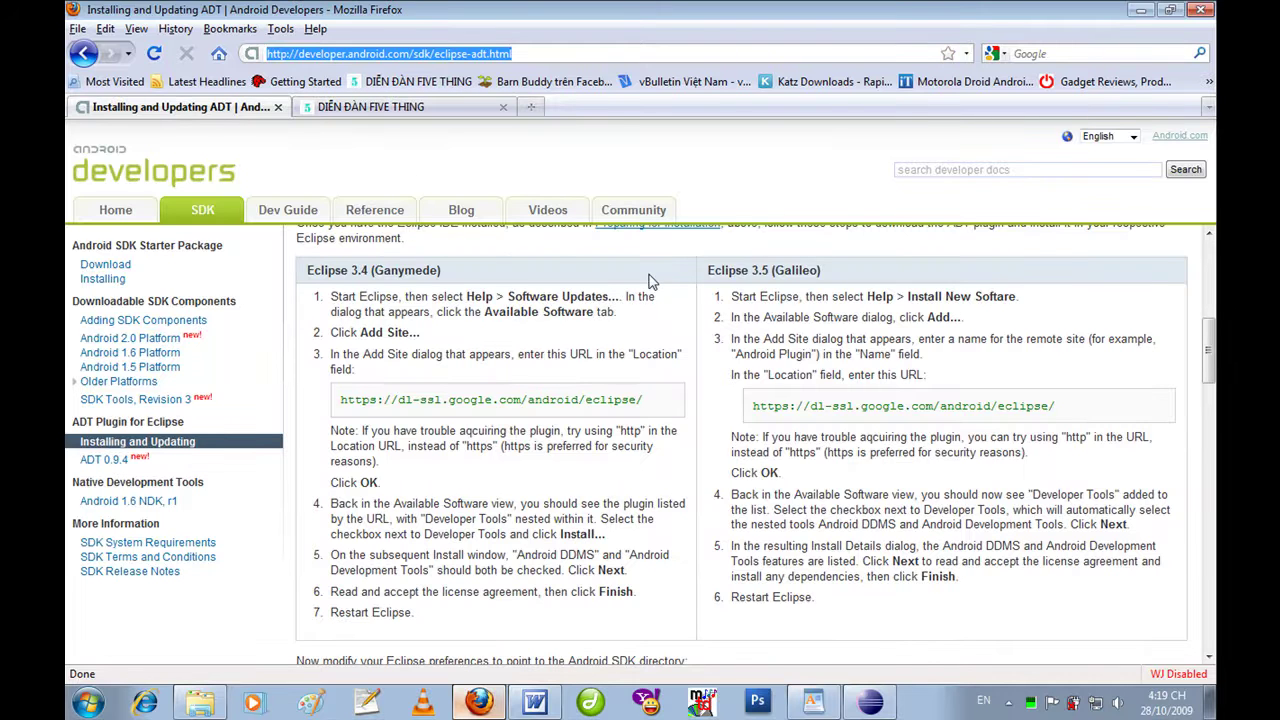
drag(708, 272, 836, 276)
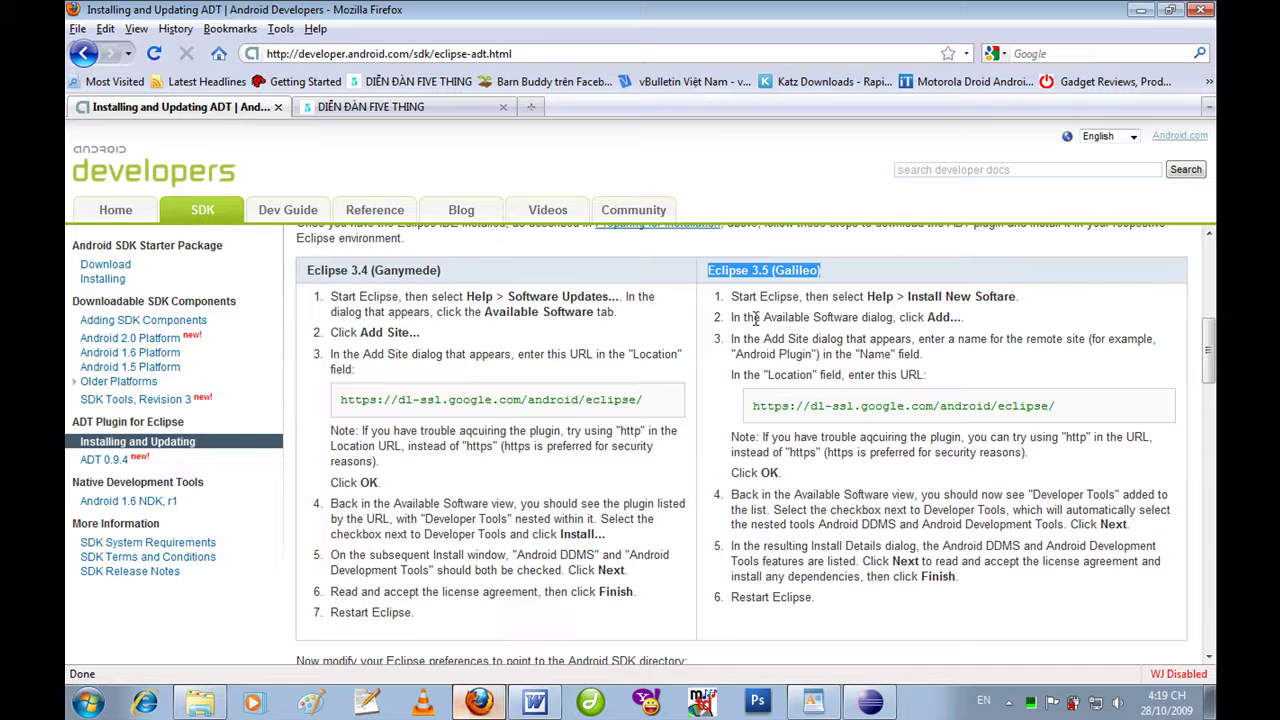
drag(755, 413, 1075, 412)
right_click(992, 409)
click(1033, 421)
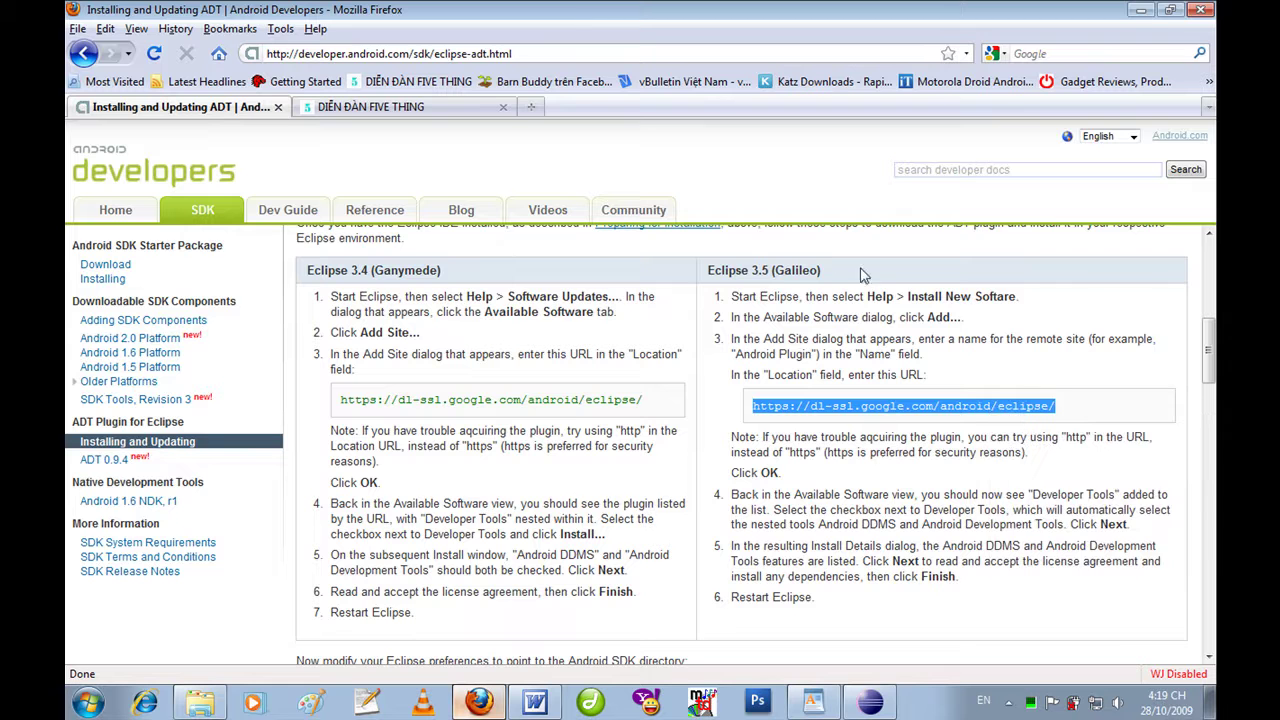
mouse_move(1075, 409)
mouse_down()
mouse_move(755, 404)
mouse_move(1063, 413)
mouse_up()
Switch to Eclipse, start installing new software and open the Available Software Sites preferences.
click(870, 702)
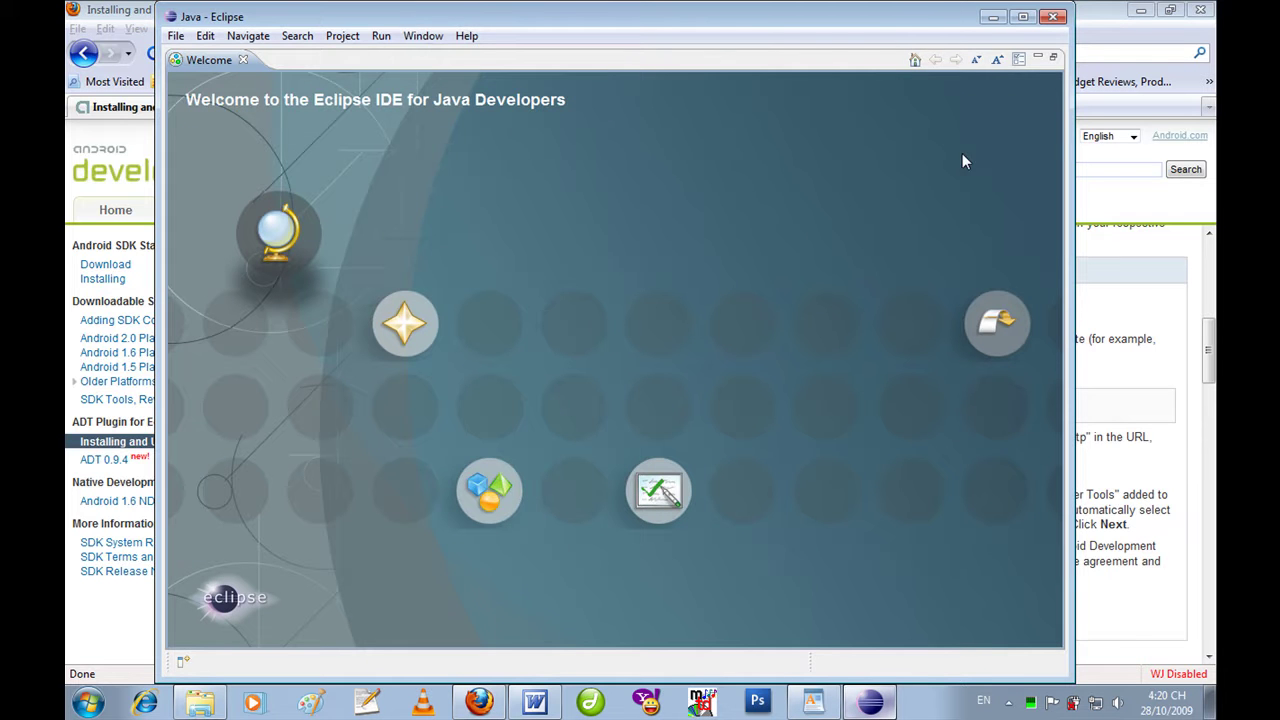
click(466, 38)
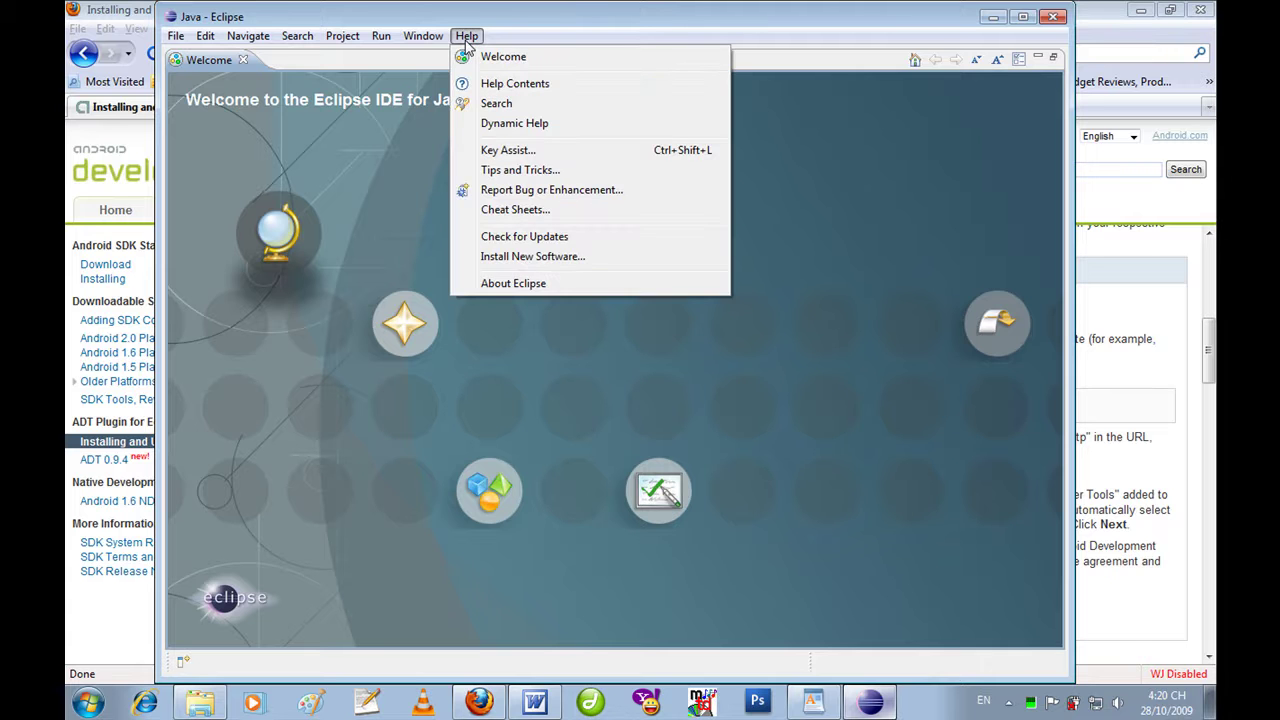
click(472, 40)
click(468, 37)
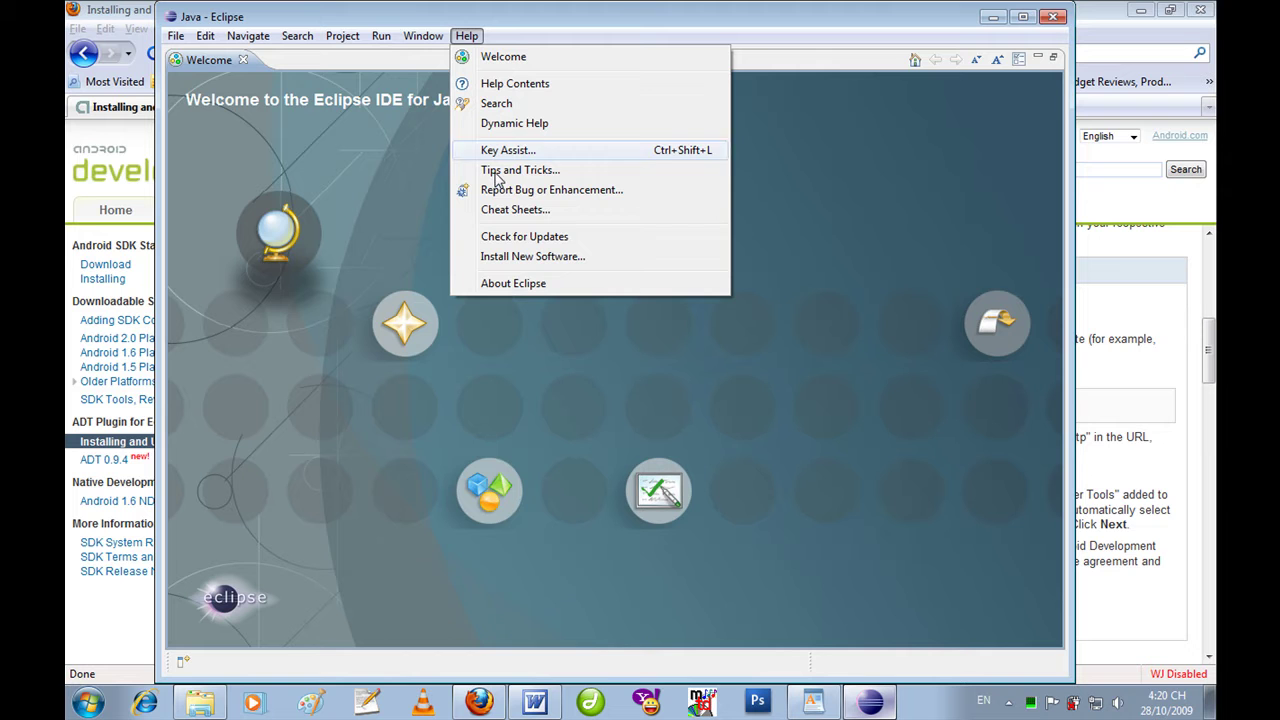
click(531, 258)
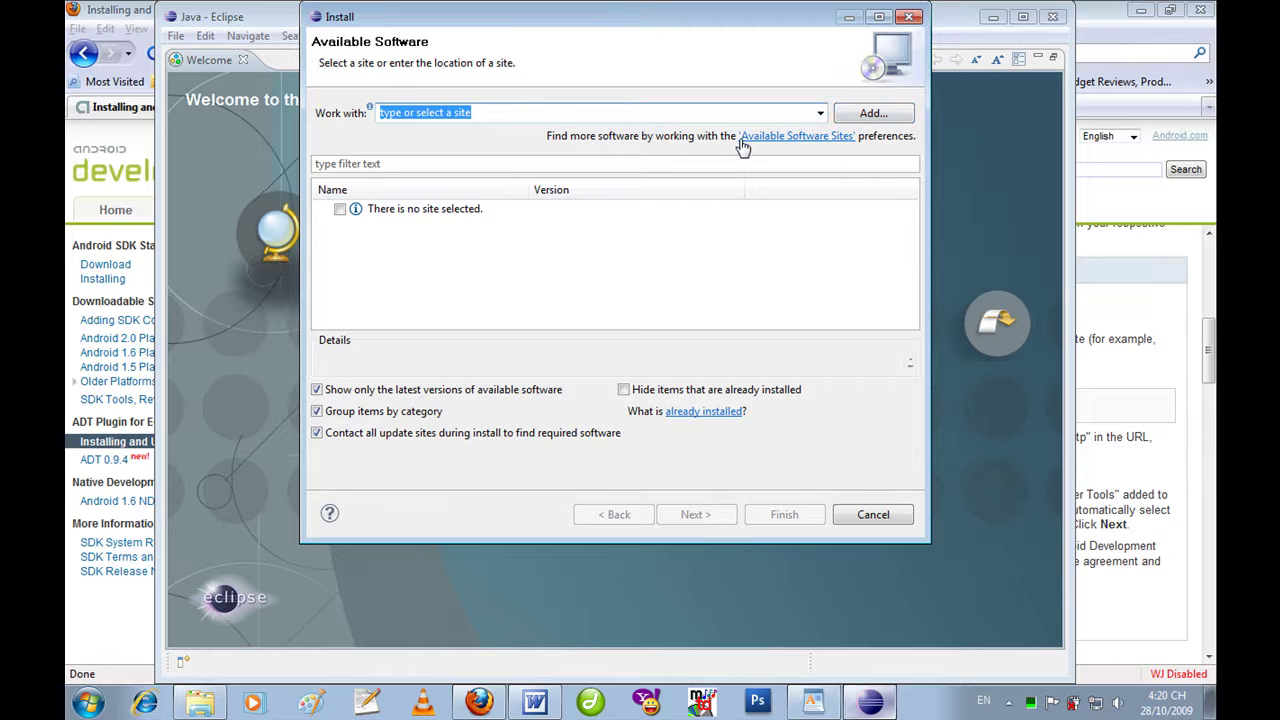
click(789, 140)
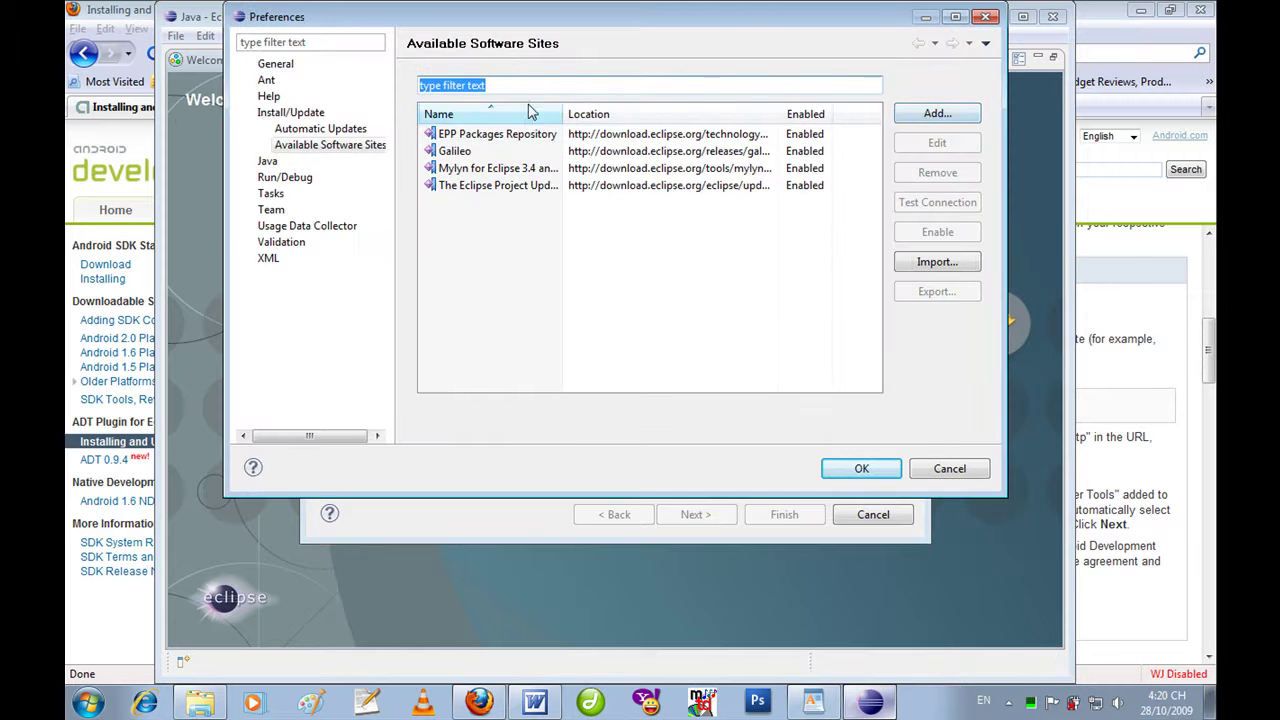
click(930, 116)
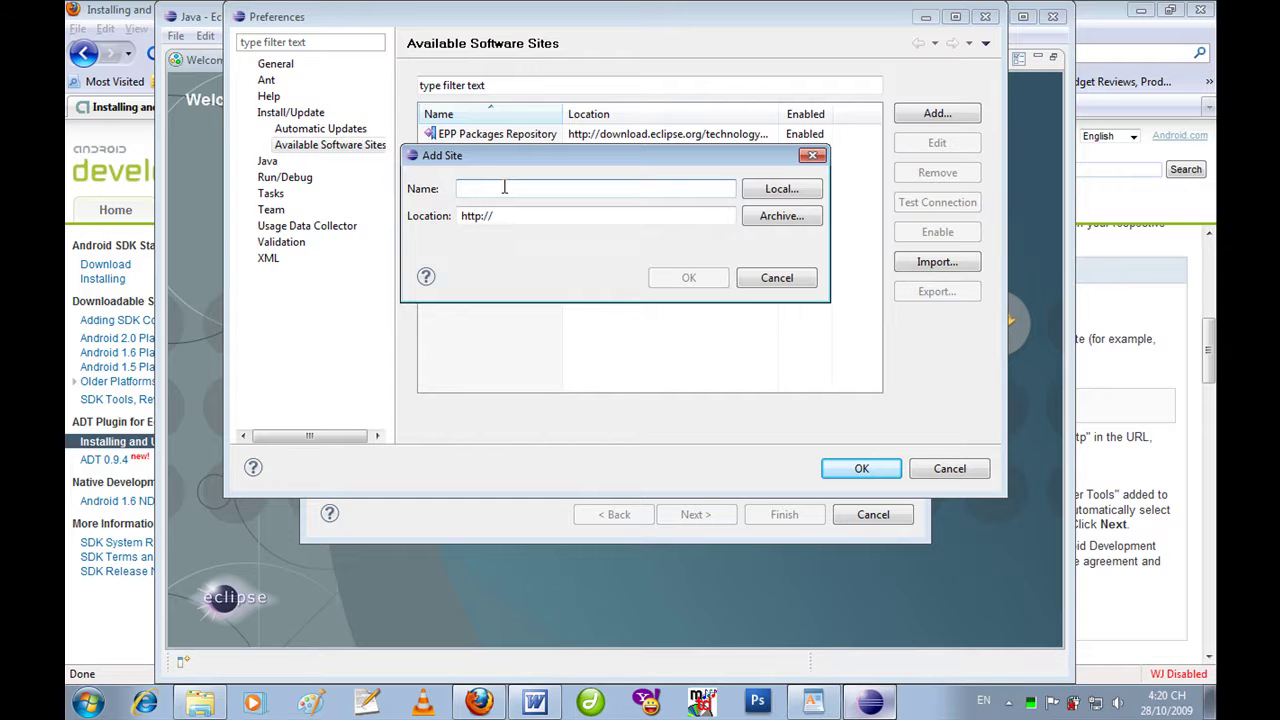
click(478, 703)
click(478, 703)
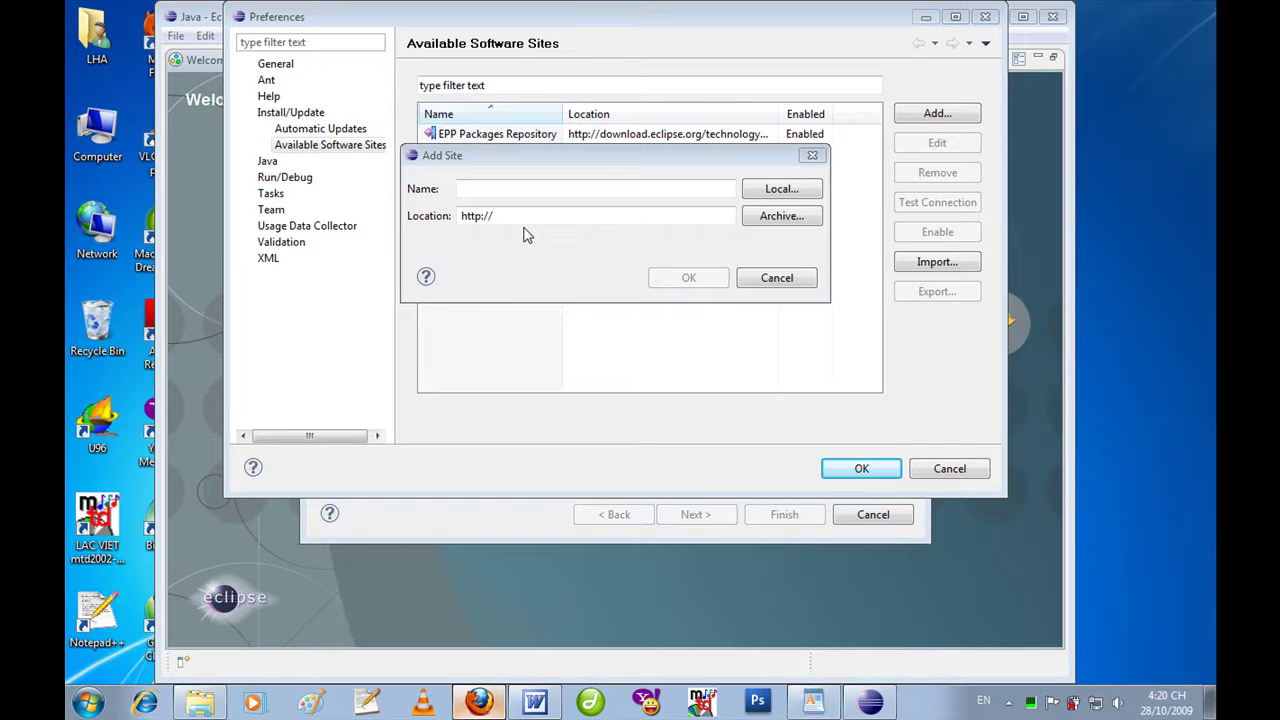
click(535, 188)
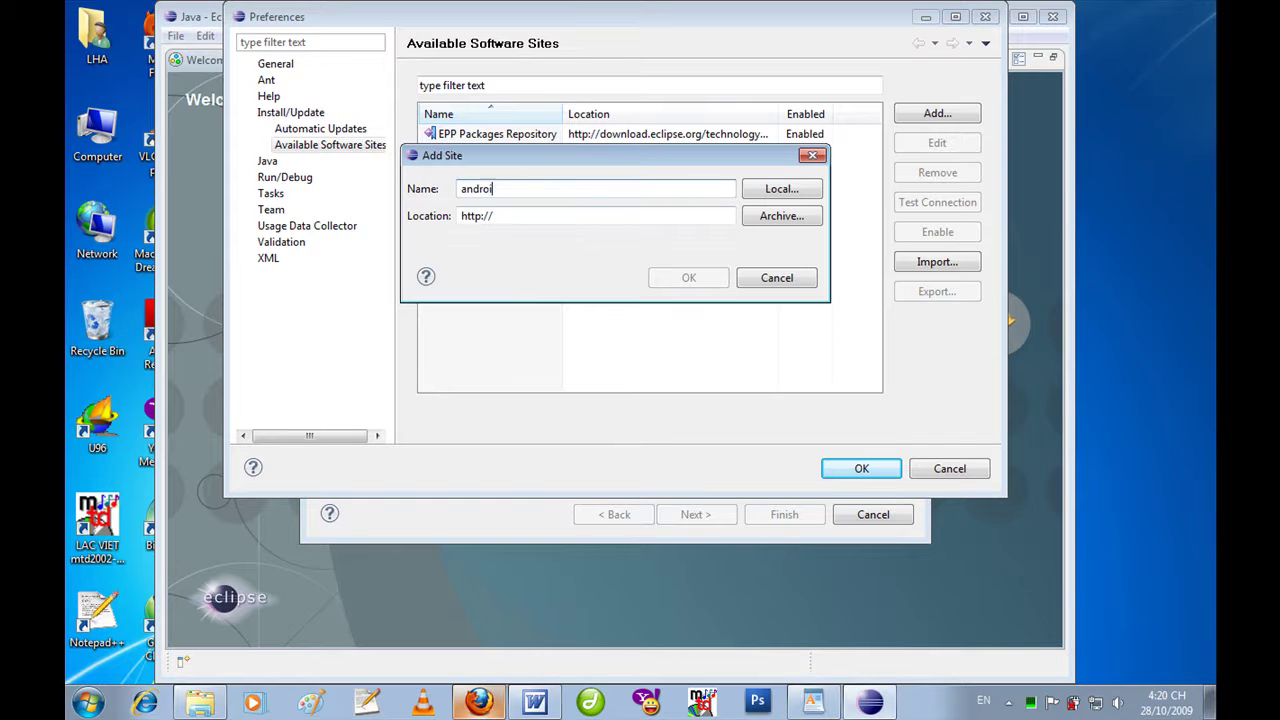
drag(529, 212, 422, 222)
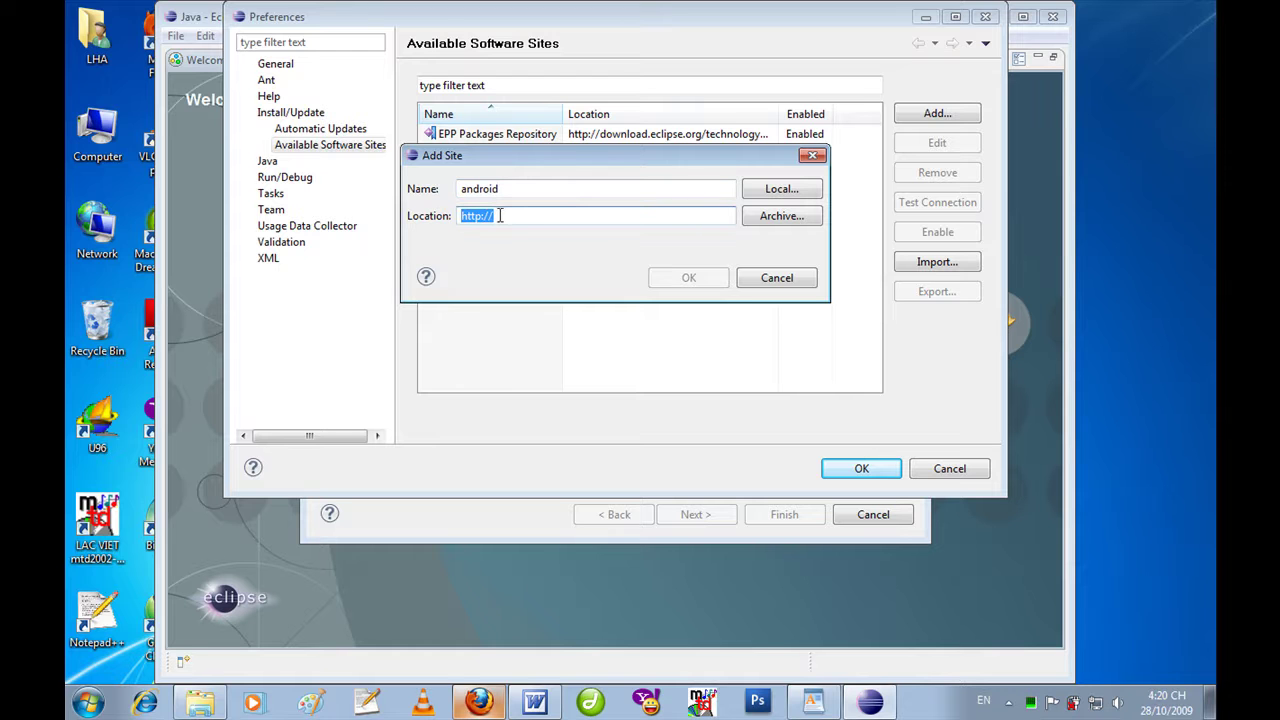
key(ctrl+v)
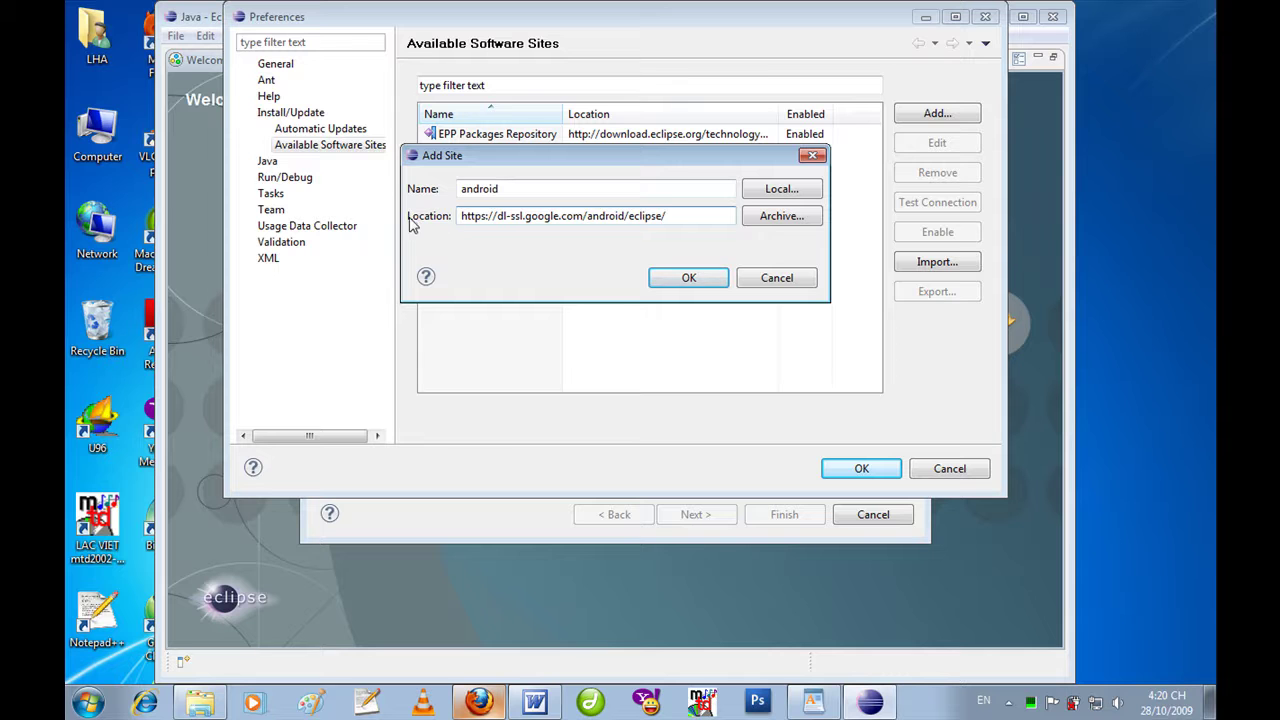
drag(684, 217, 447, 217)
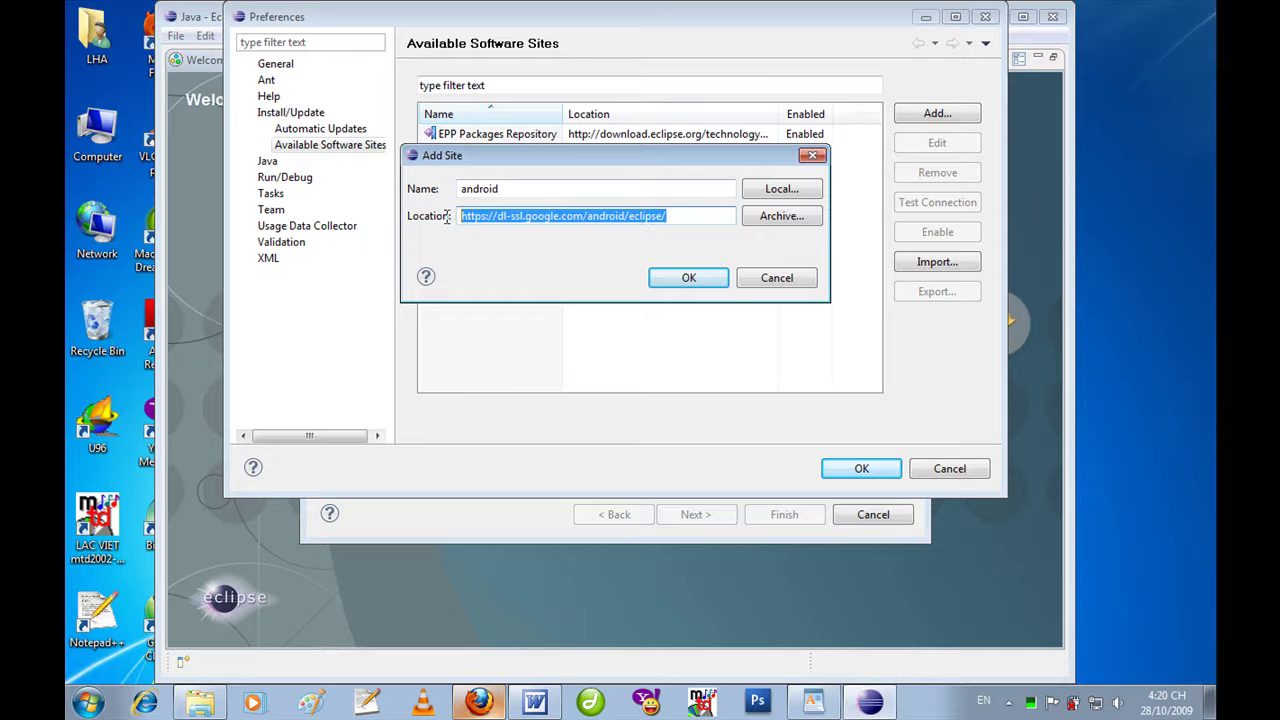
click(672, 217)
drag(700, 215, 460, 217)
click(690, 222)
drag(700, 216, 436, 216)
click(679, 220)
click(686, 280)
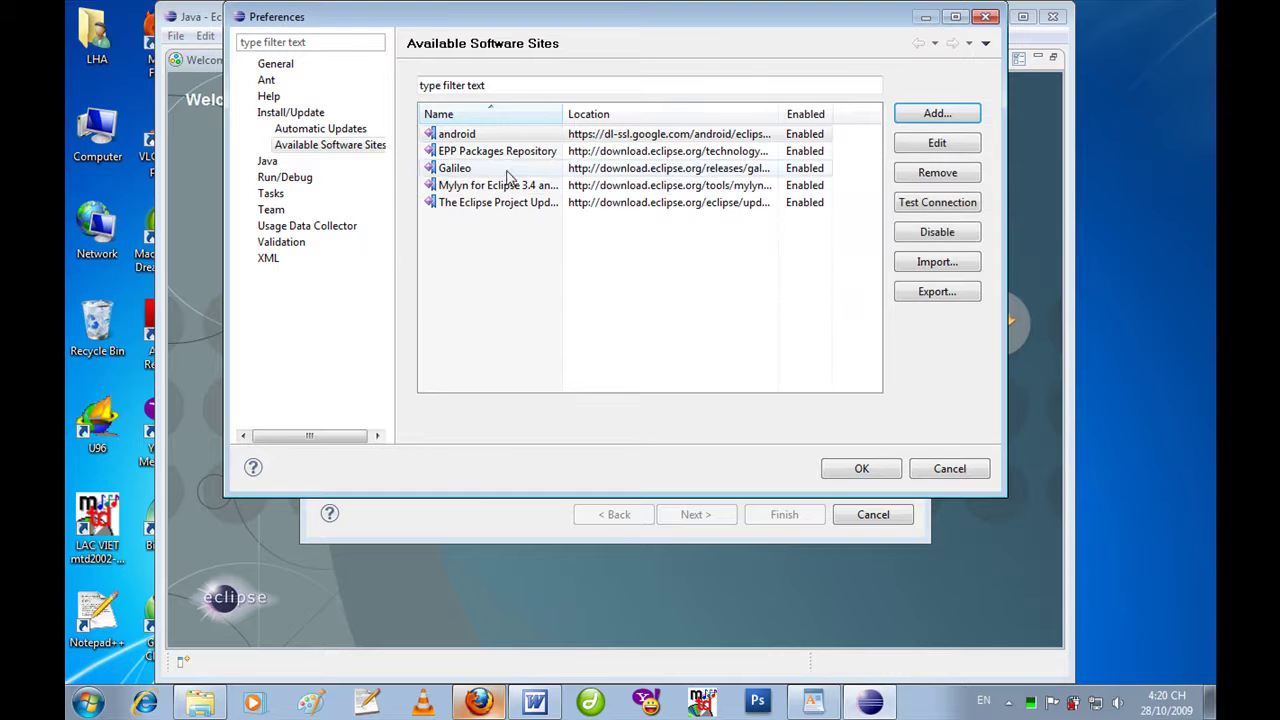
click(862, 468)
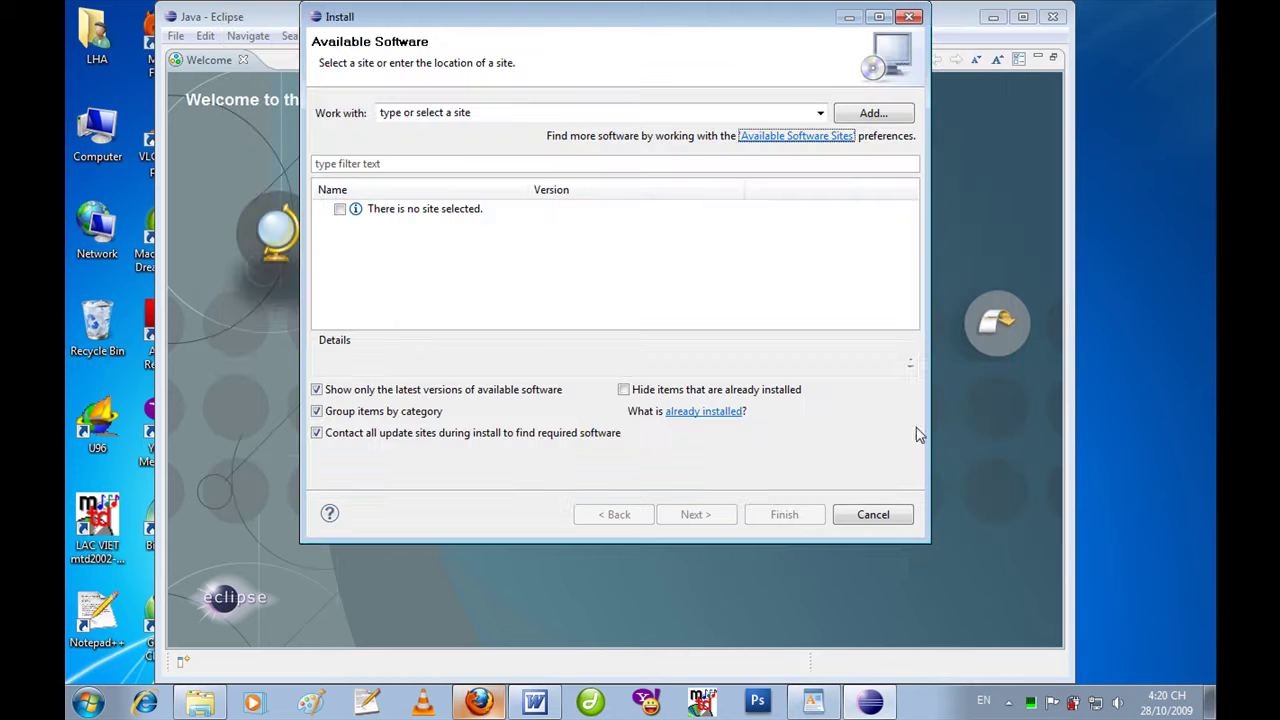
Work with the android site, select Android DDMS and Android Development Tools for installation, and proceed to the install details.
click(820, 113)
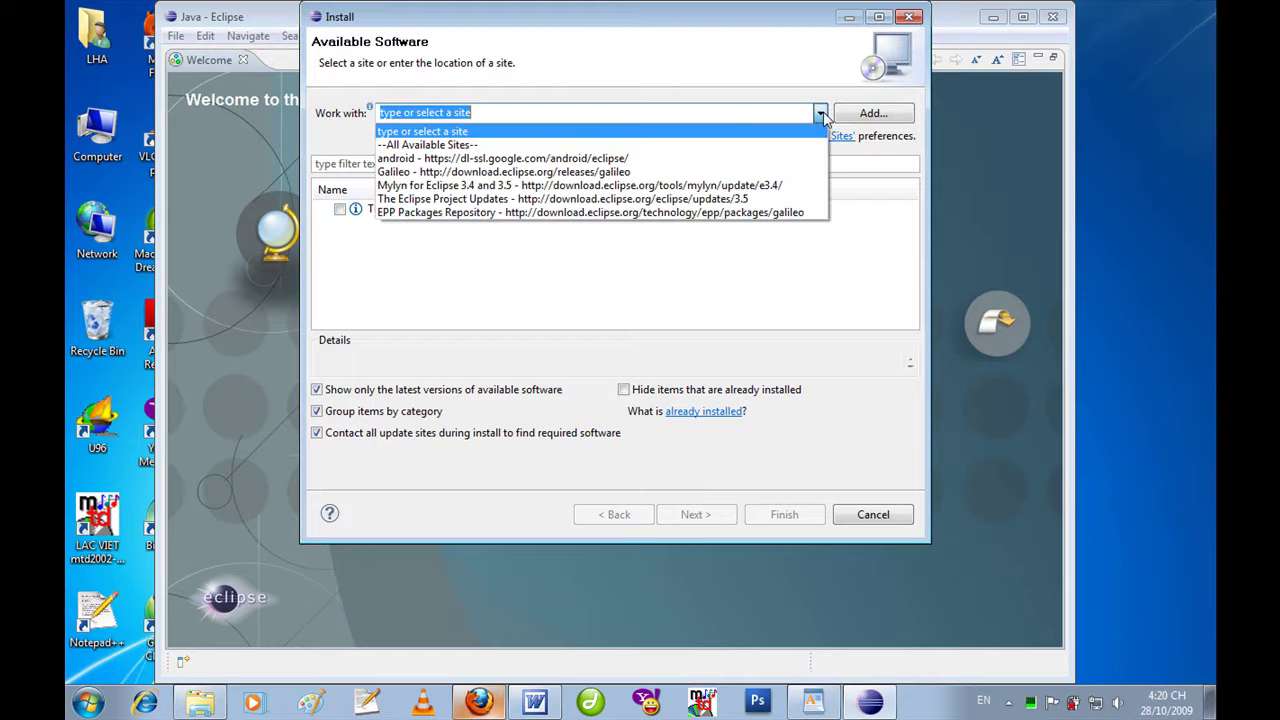
click(648, 158)
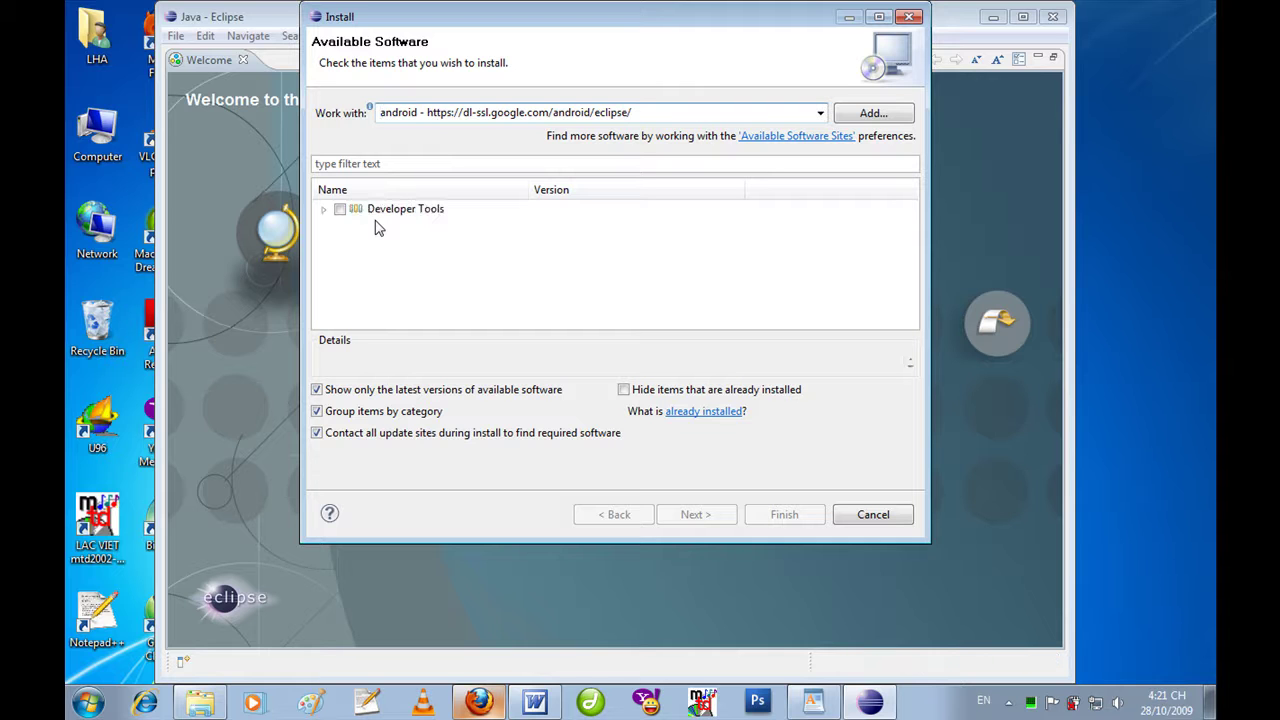
click(323, 209)
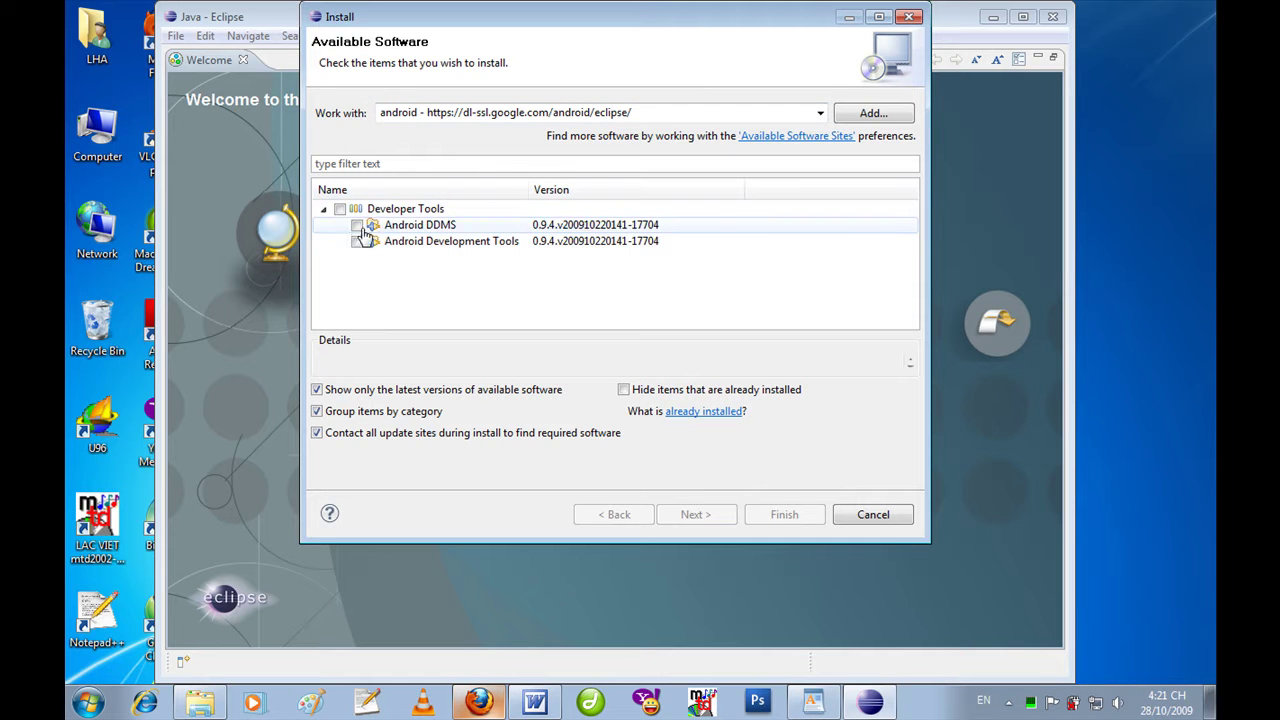
click(356, 226)
click(357, 242)
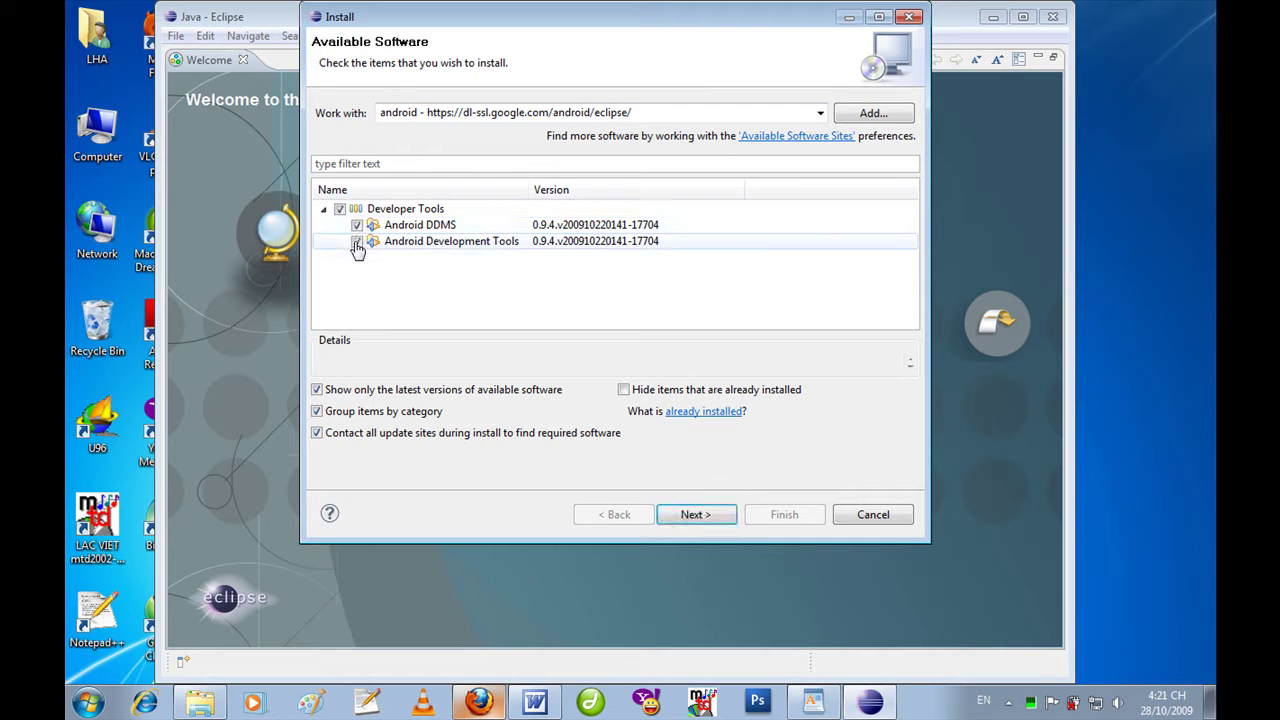
click(694, 522)
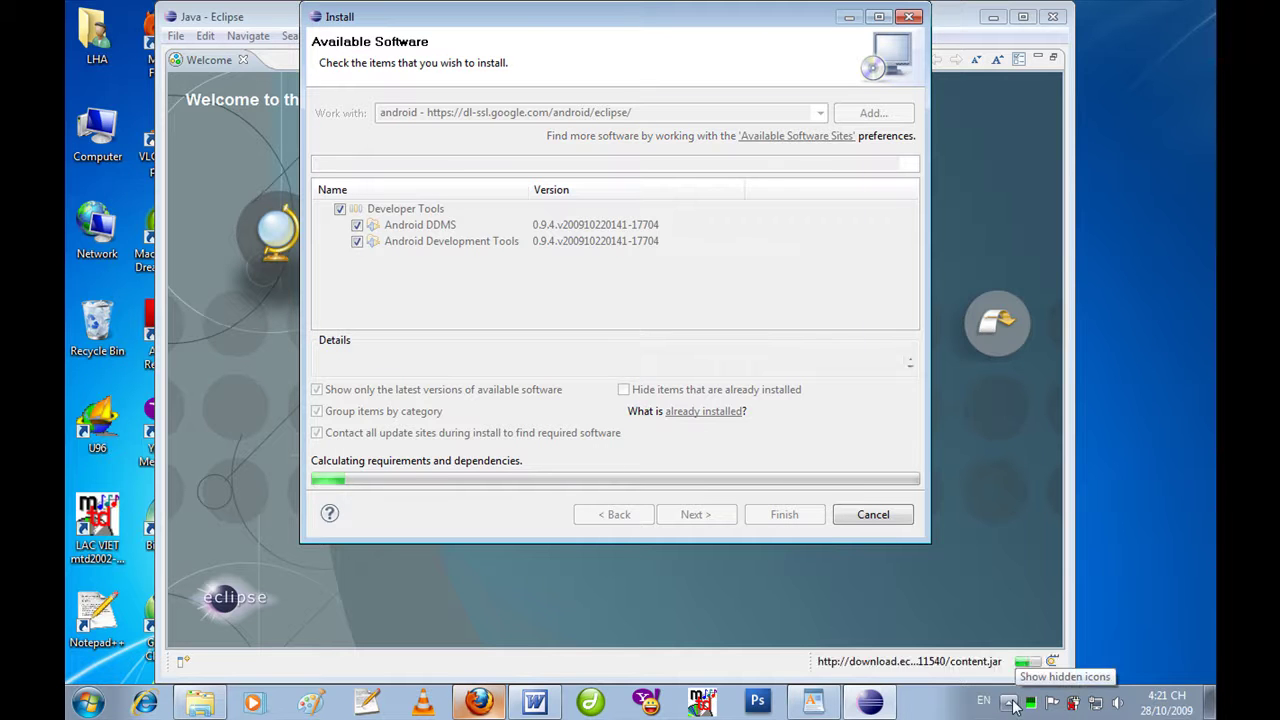
click(1010, 702)
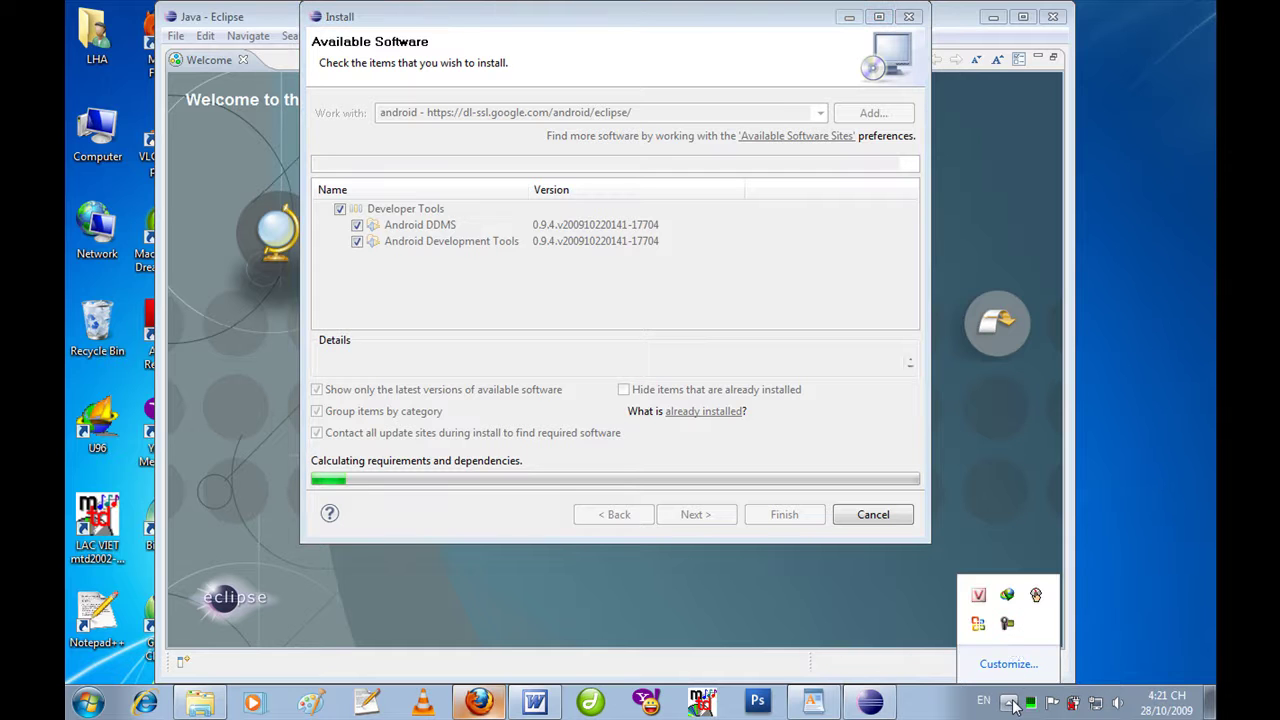
click(1007, 627)
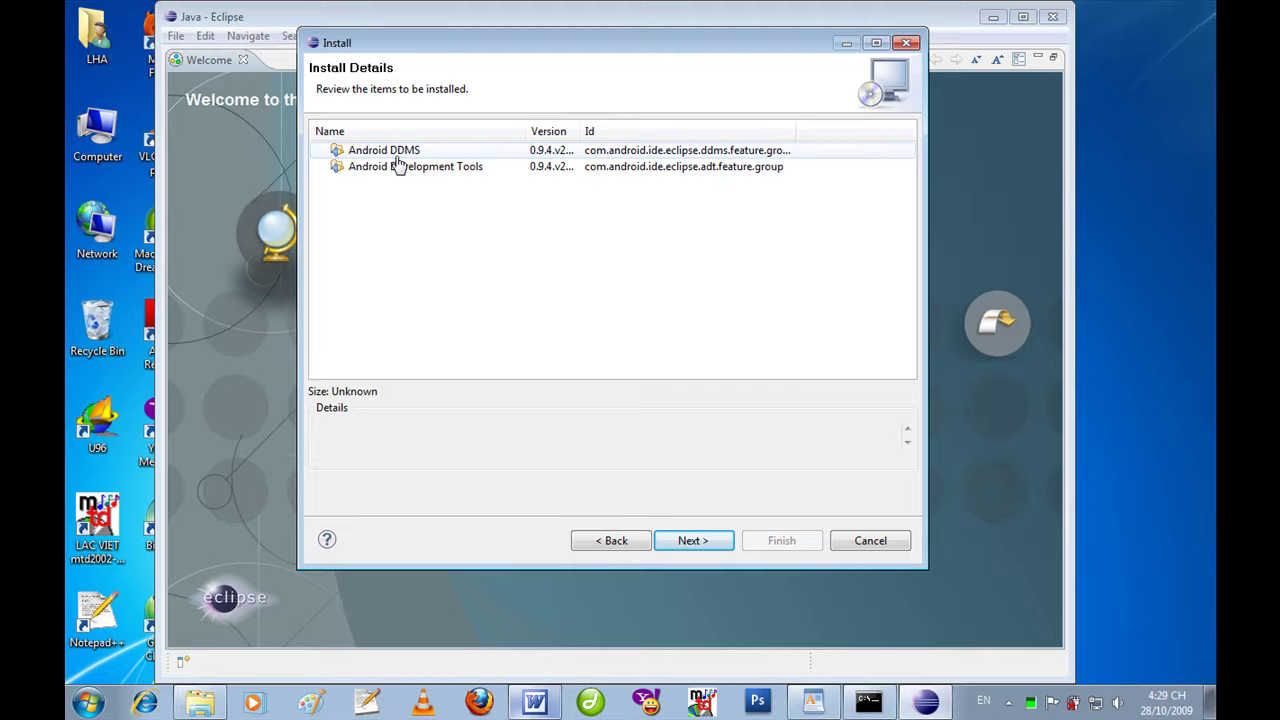
Continue past the install details, accept the license agreements and start the plugin installation.
click(680, 546)
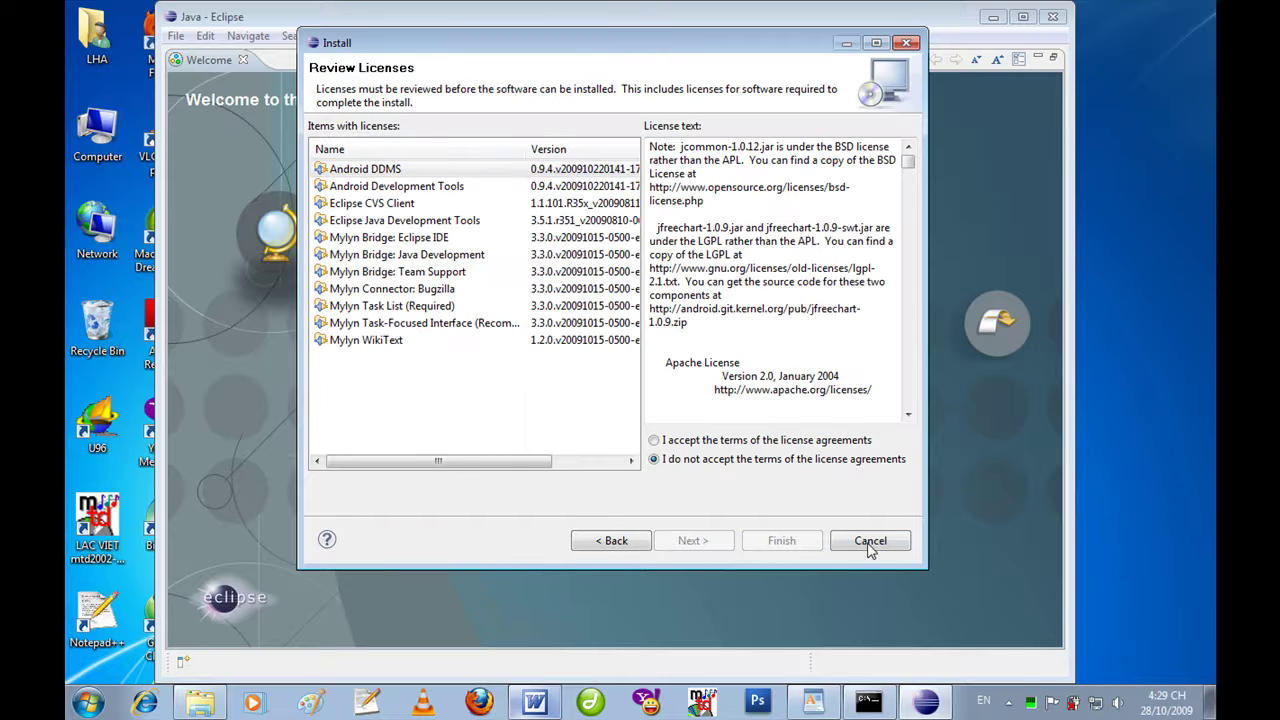
click(700, 446)
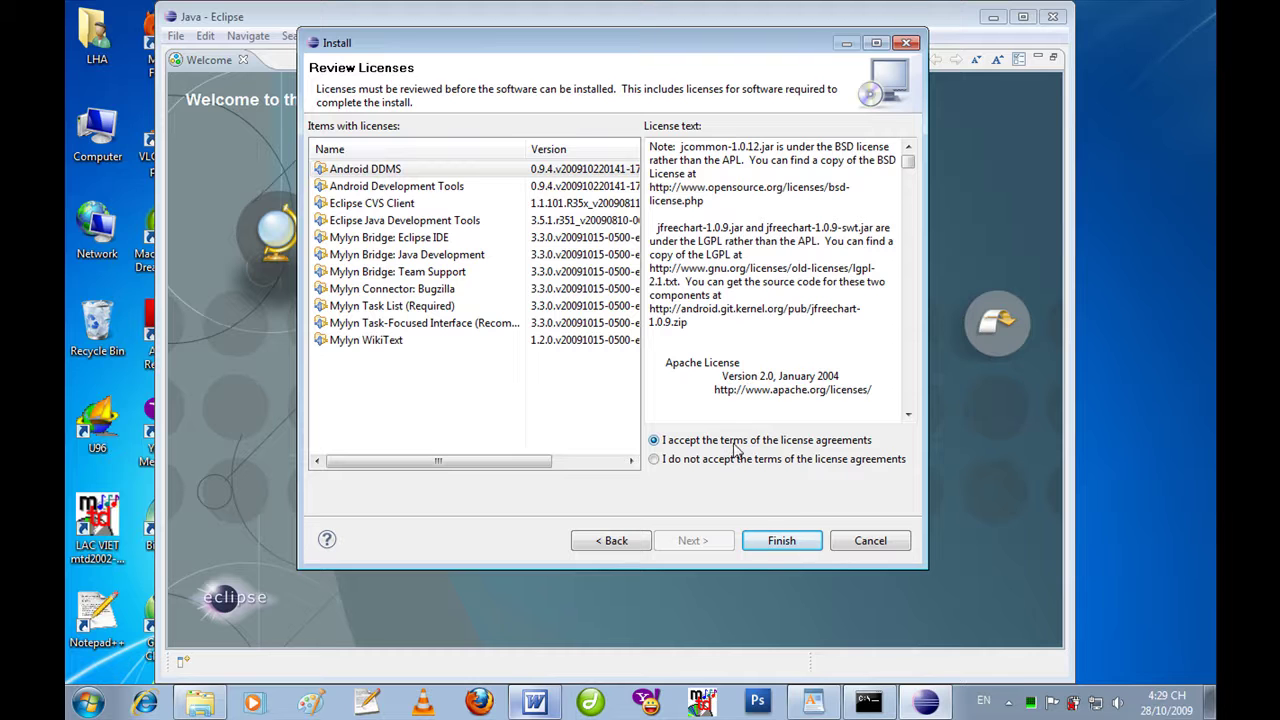
click(779, 540)
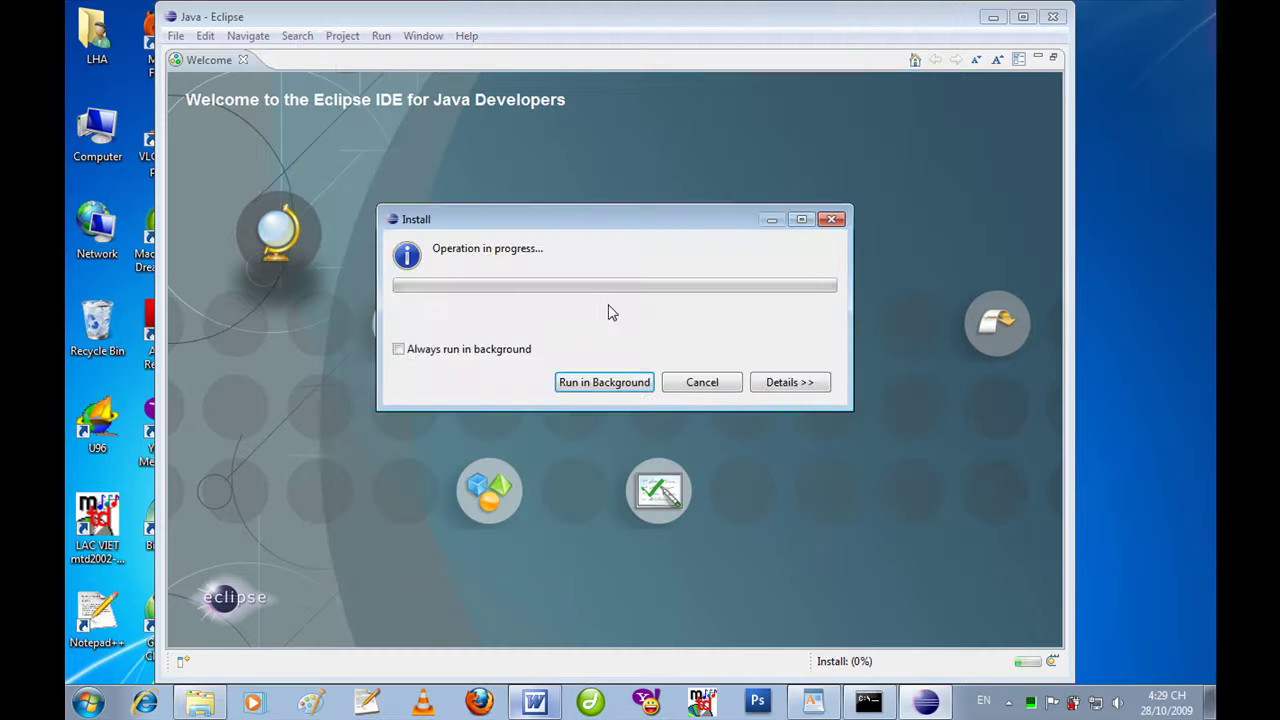
click(1008, 702)
click(1010, 625)
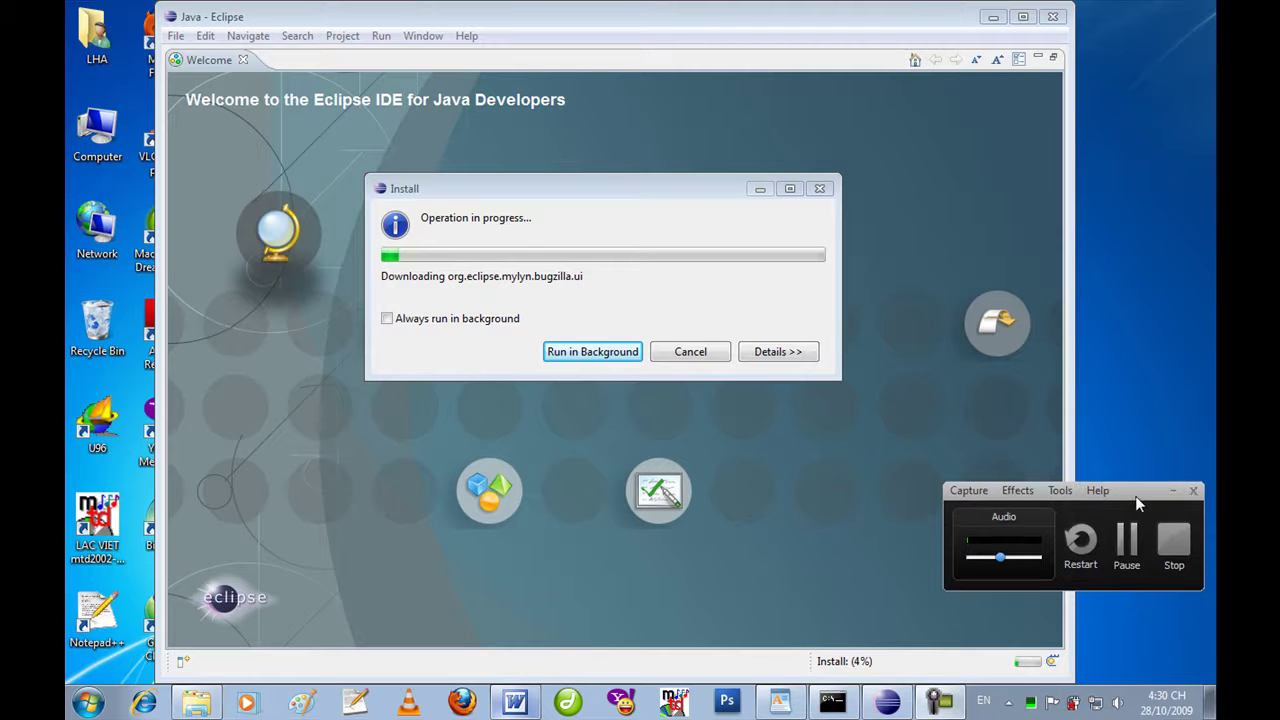
drag(1134, 496, 1150, 566)
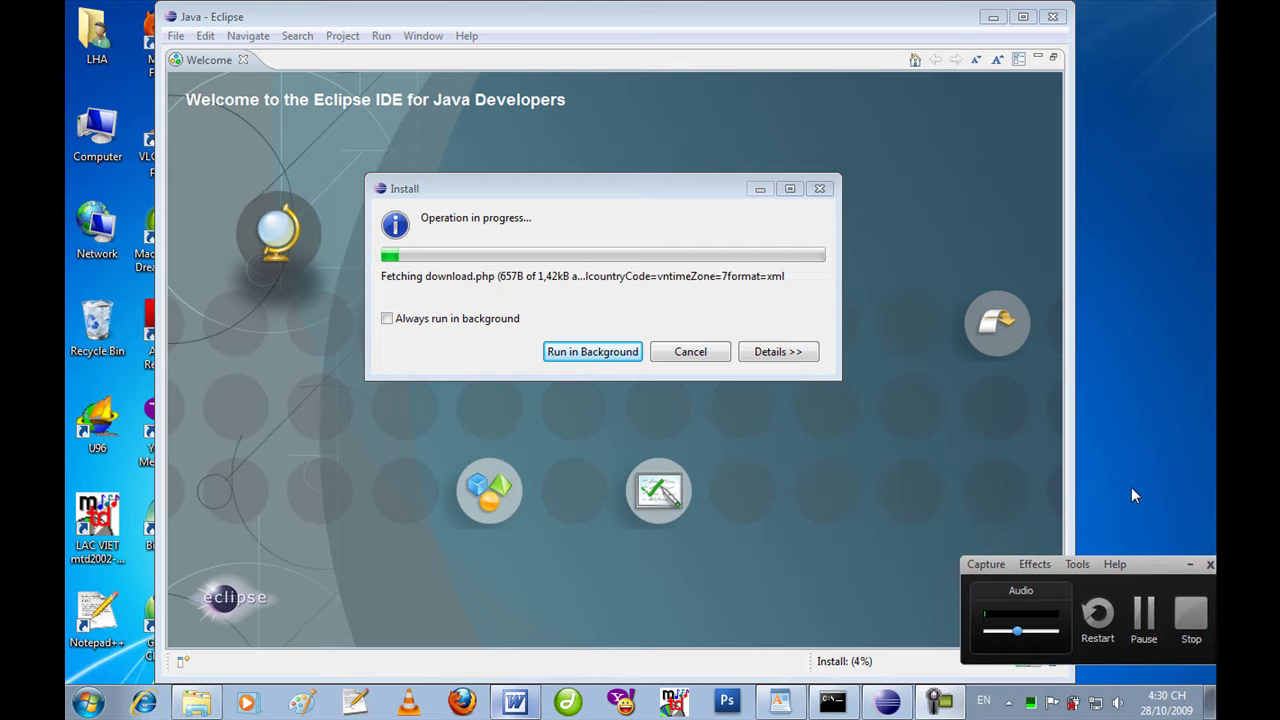
click(1186, 565)
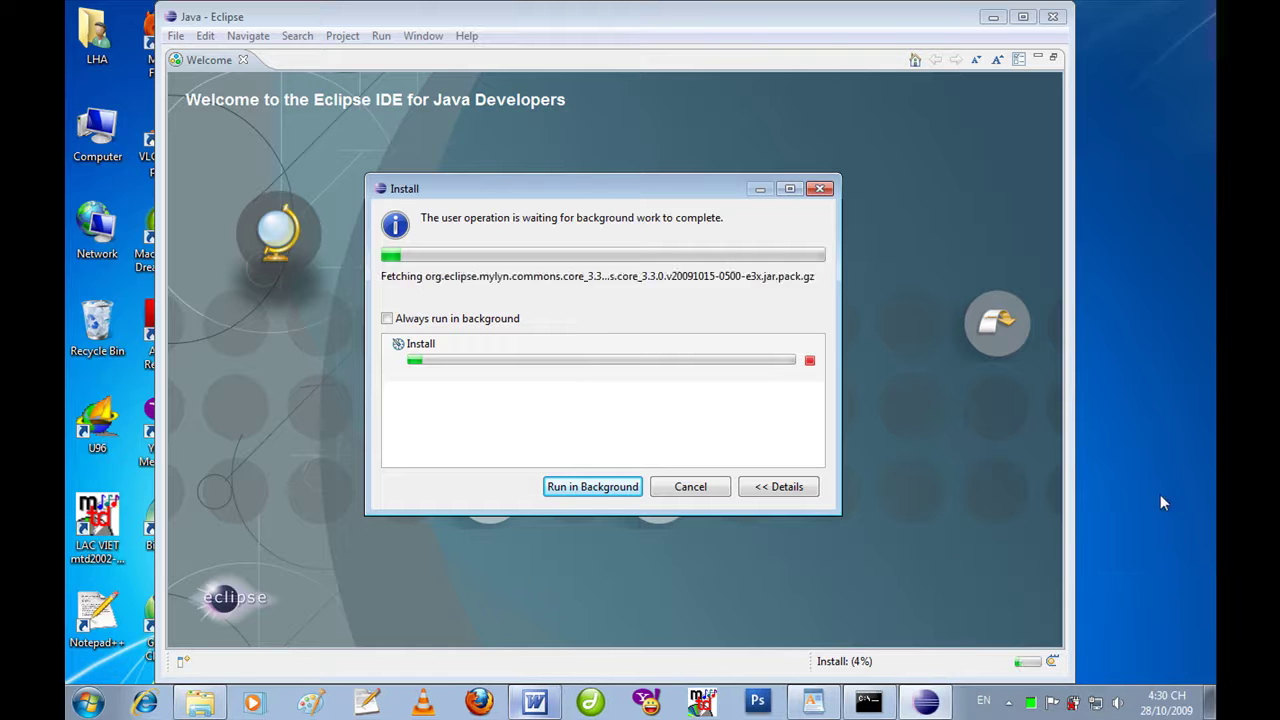